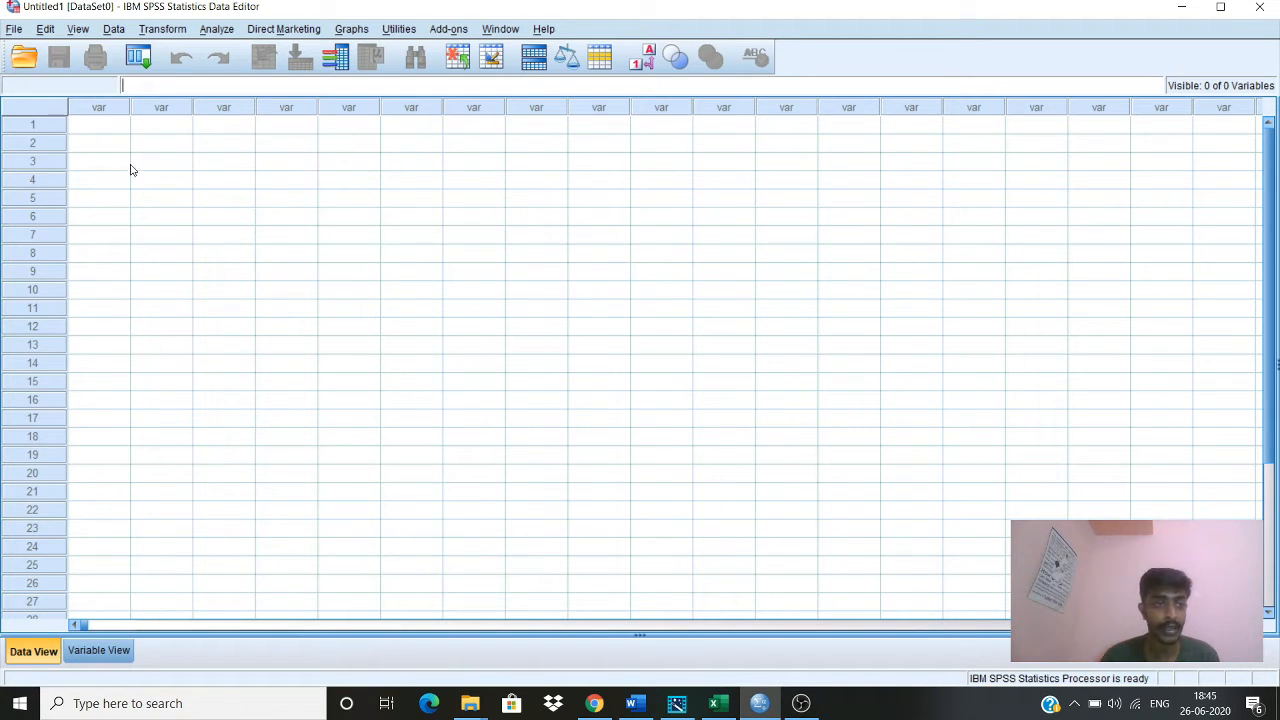
{"action": "left_click", "coordinate": [110, 129]}
{"action": "left_click", "coordinate": [157, 128]}
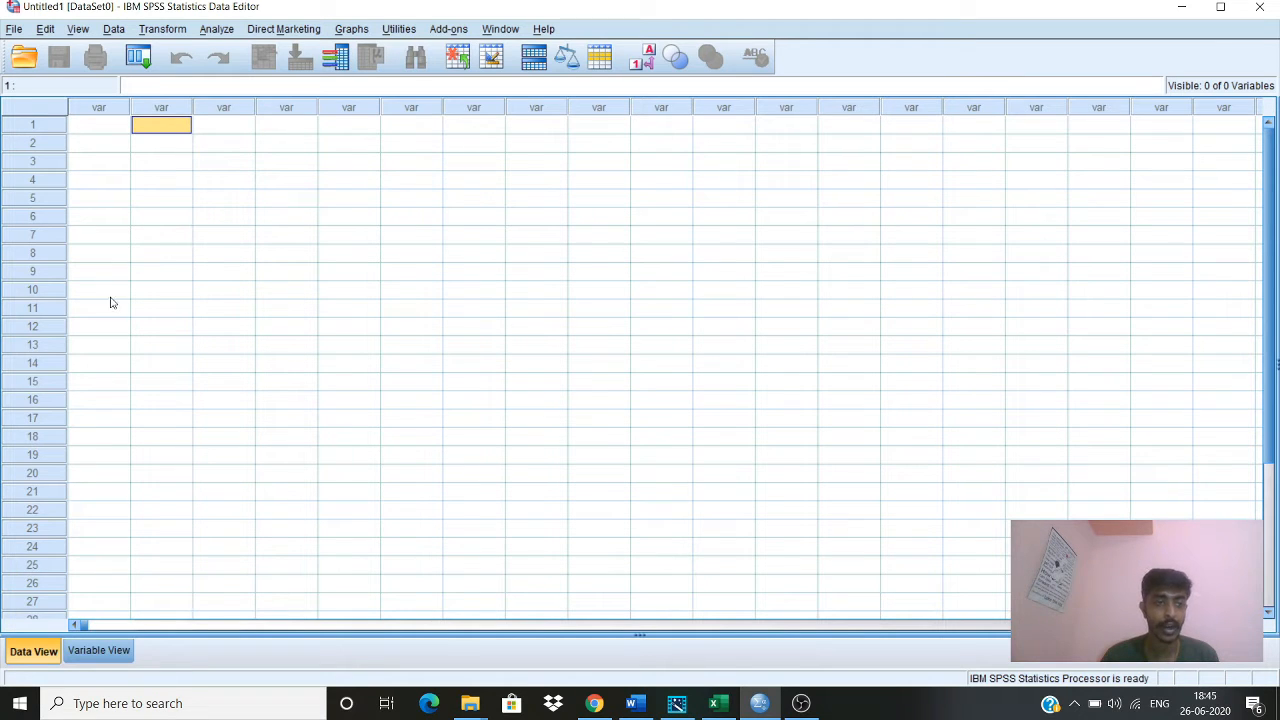
{"action": "left_click", "coordinate": [85, 659]}
Start opening an existing data file and set the file type filter to All Files (*.*).
{"action": "left_click", "coordinate": [19, 31]}
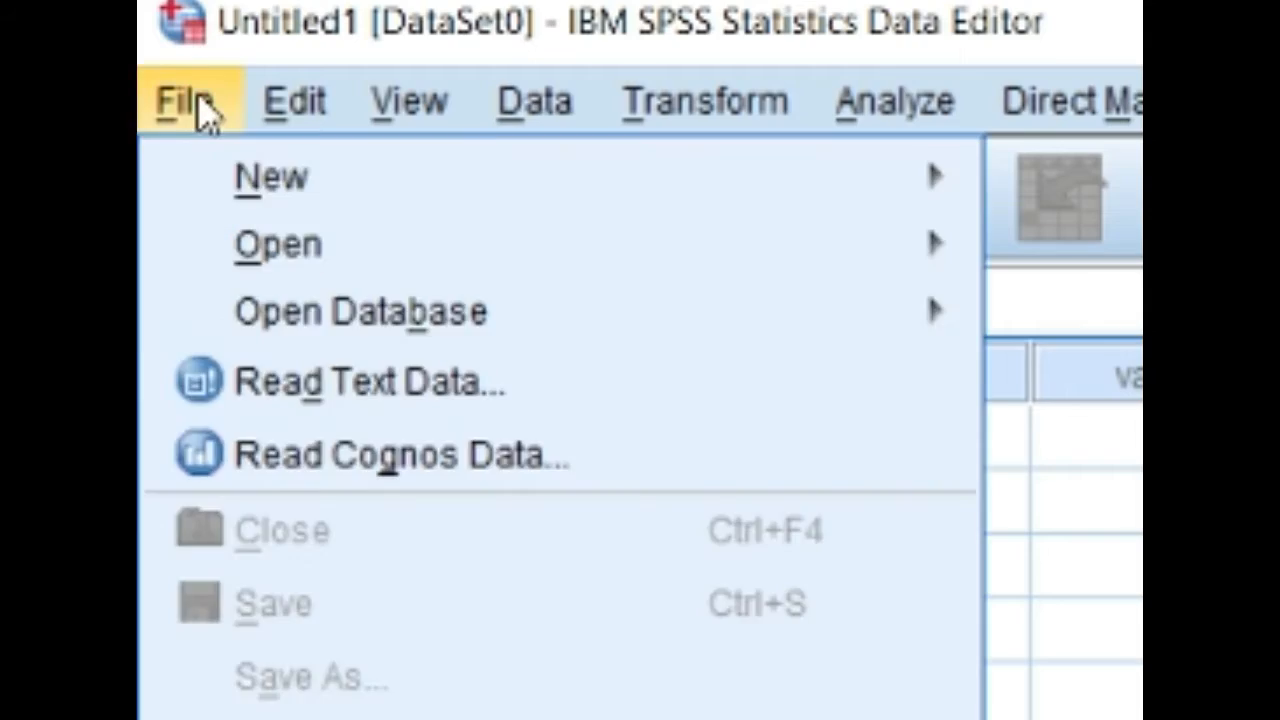
{"action": "mouse_move", "coordinate": [20, 62]}
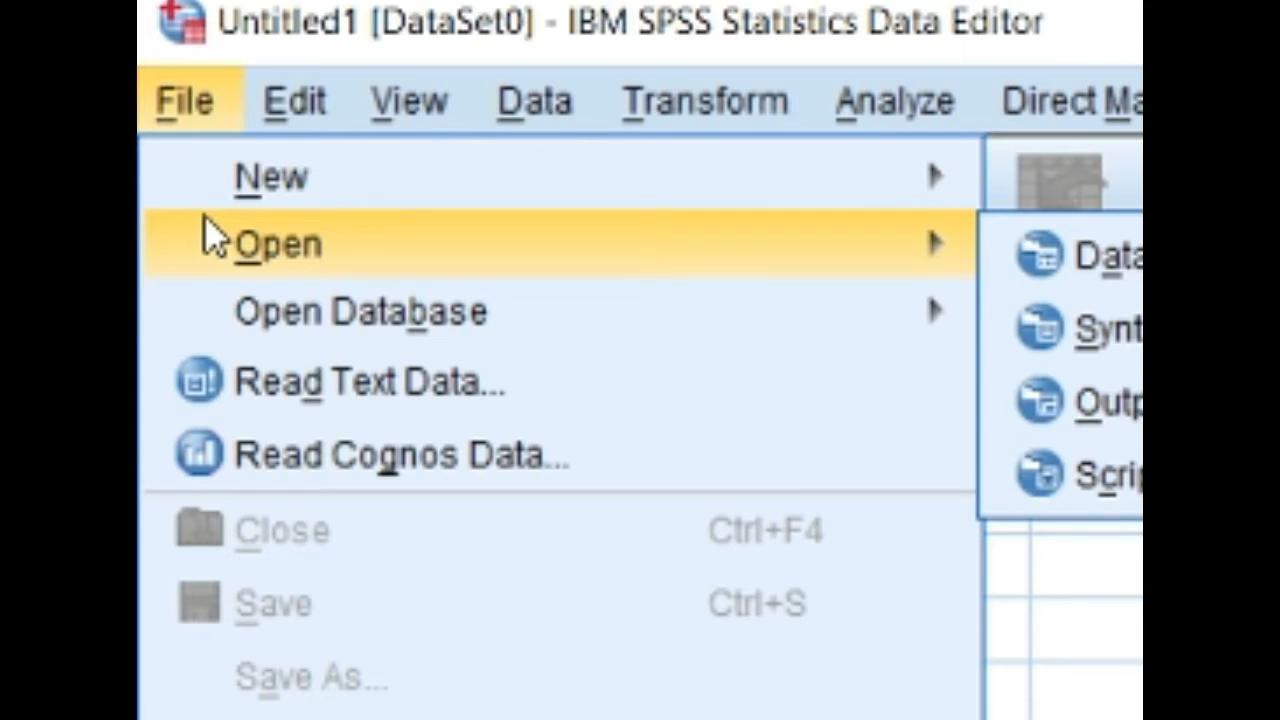
{"action": "left_click", "coordinate": [181, 106]}
{"action": "left_click", "coordinate": [181, 106]}
{"action": "left_click", "coordinate": [213, 236]}
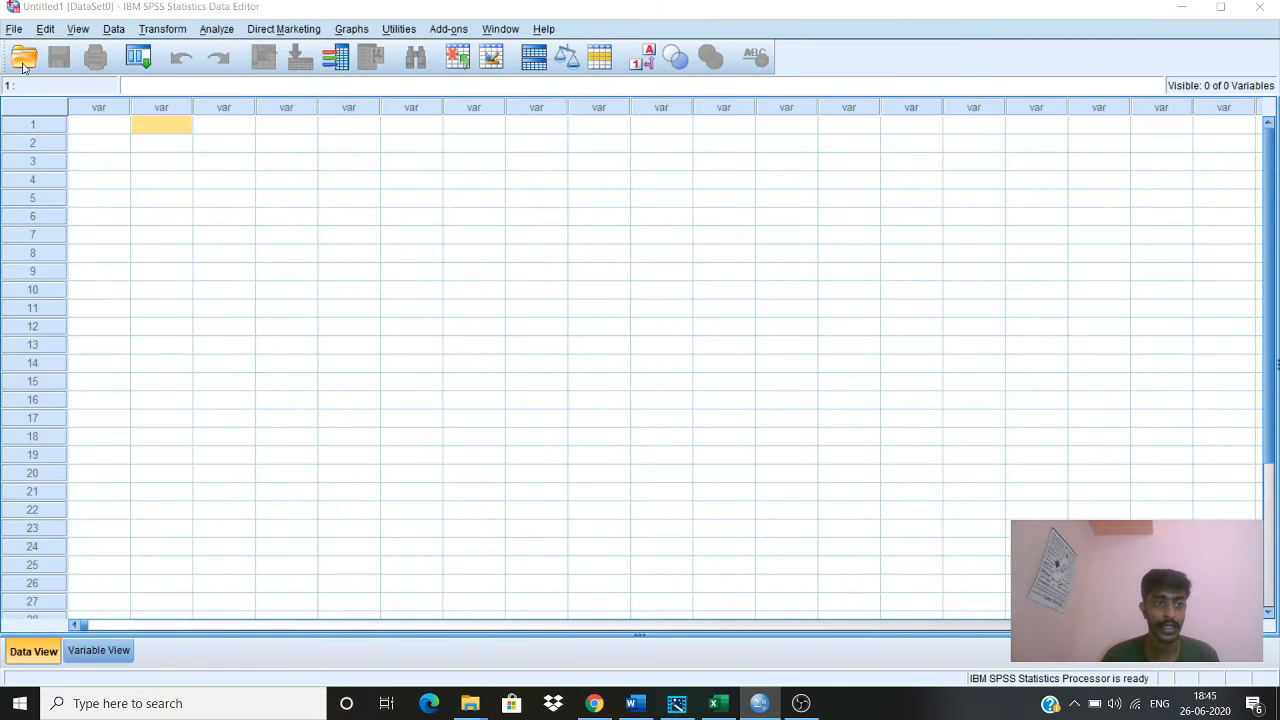
{"action": "left_click", "coordinate": [25, 29]}
{"action": "mouse_move", "coordinate": [115, 72]}
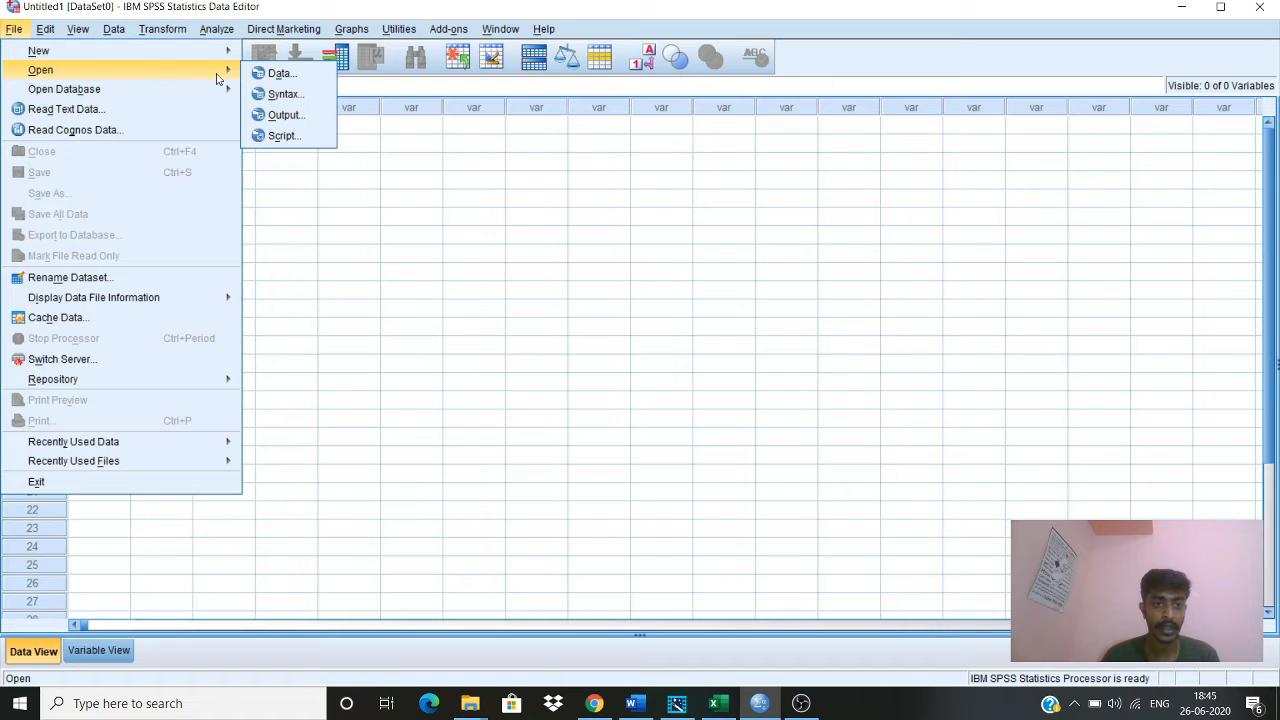
{"action": "left_click", "coordinate": [270, 76]}
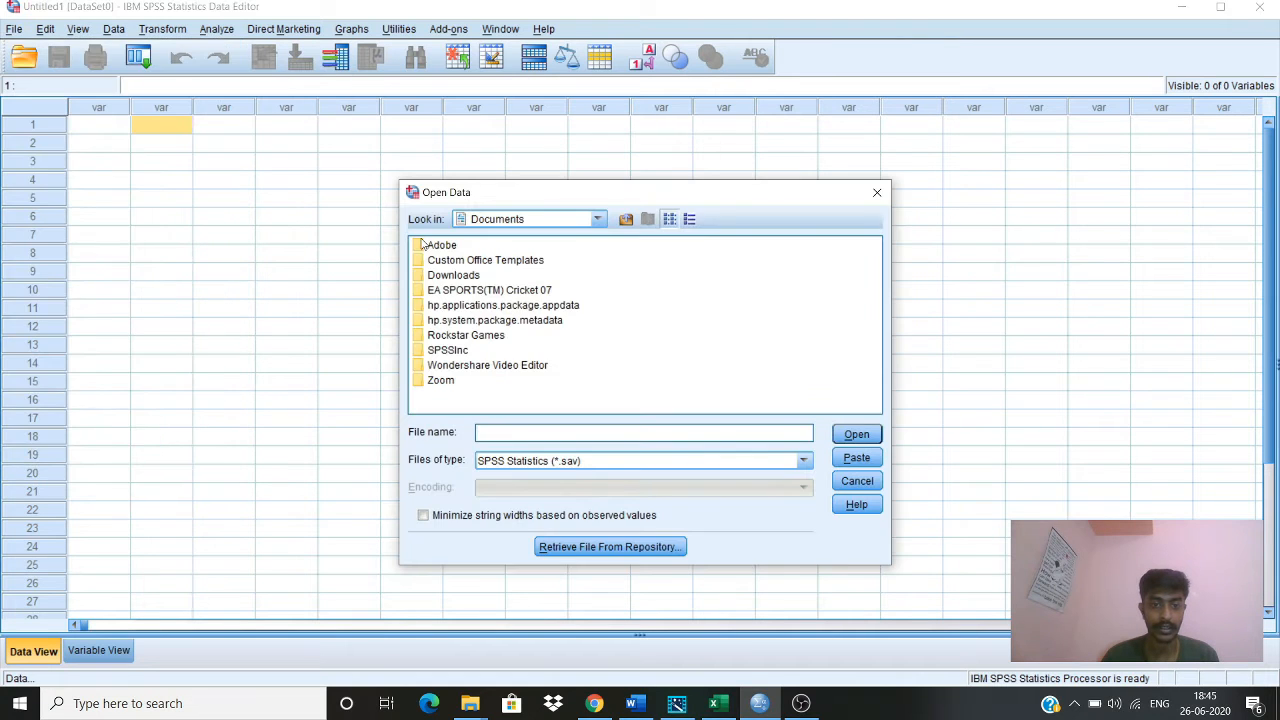
{"action": "left_click", "coordinate": [804, 461]}
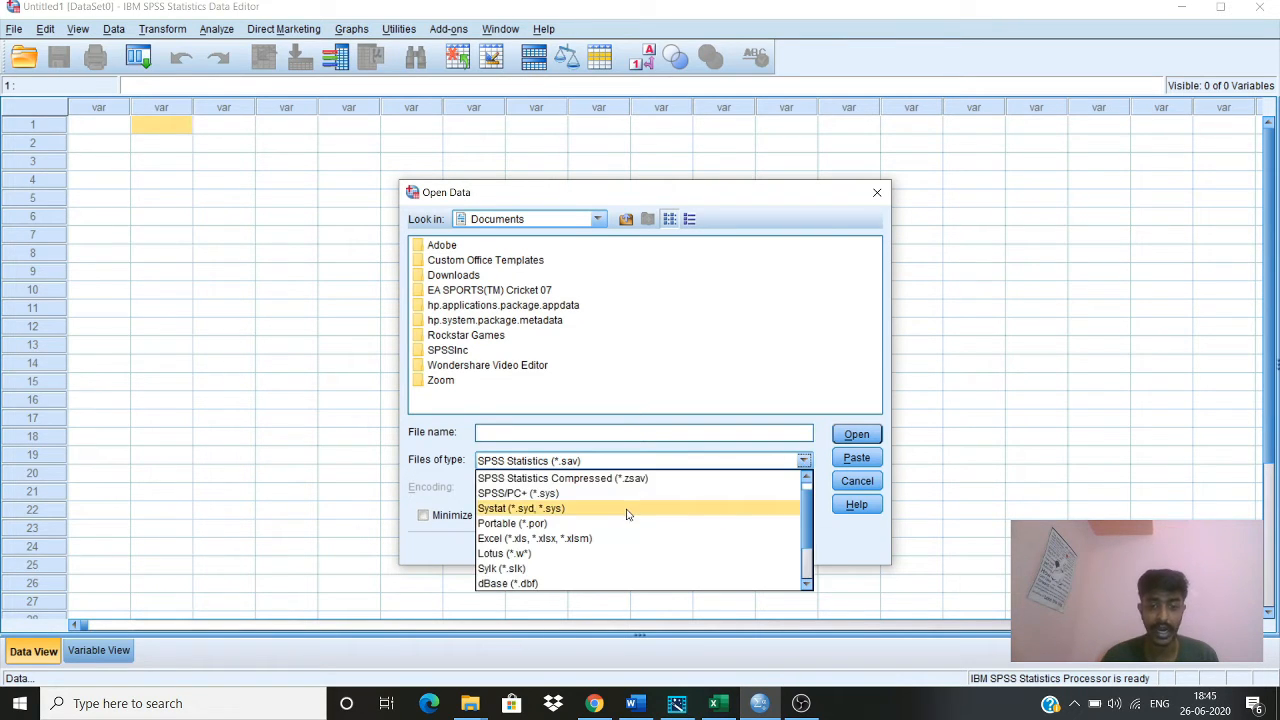
{"action": "scroll", "coordinate": [629, 515], "scroll_direction": "down", "scroll_amount": 2}
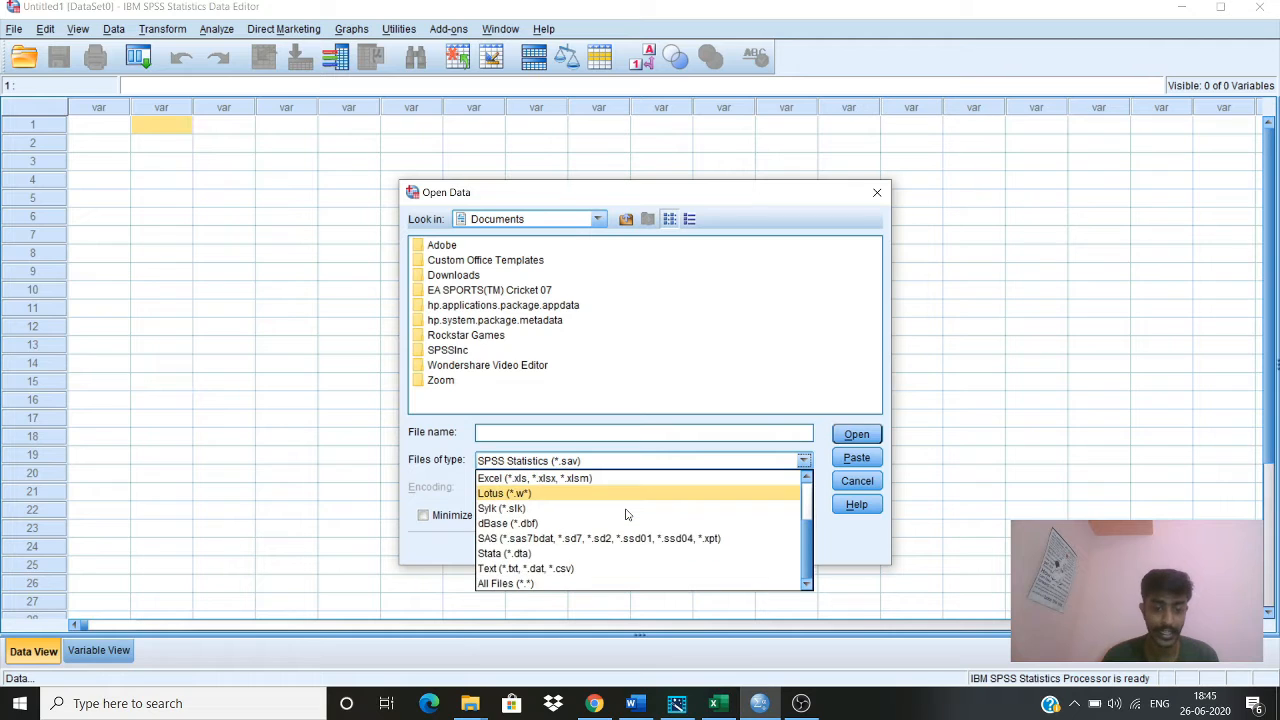
{"action": "left_click", "coordinate": [516, 585]}
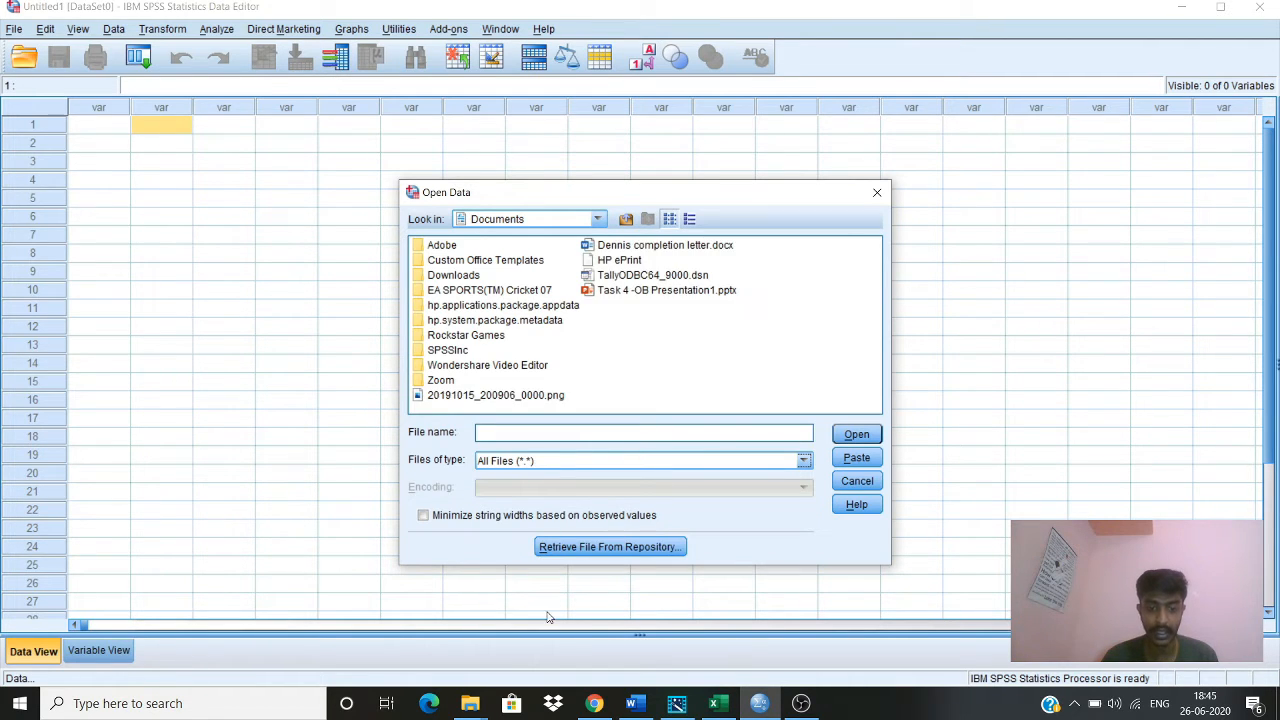
Import spss trial.xlsx from the Desktop, using Sheet1 [A1:D10] and reading variable names from the first row.
{"action": "left_click", "coordinate": [598, 220]}
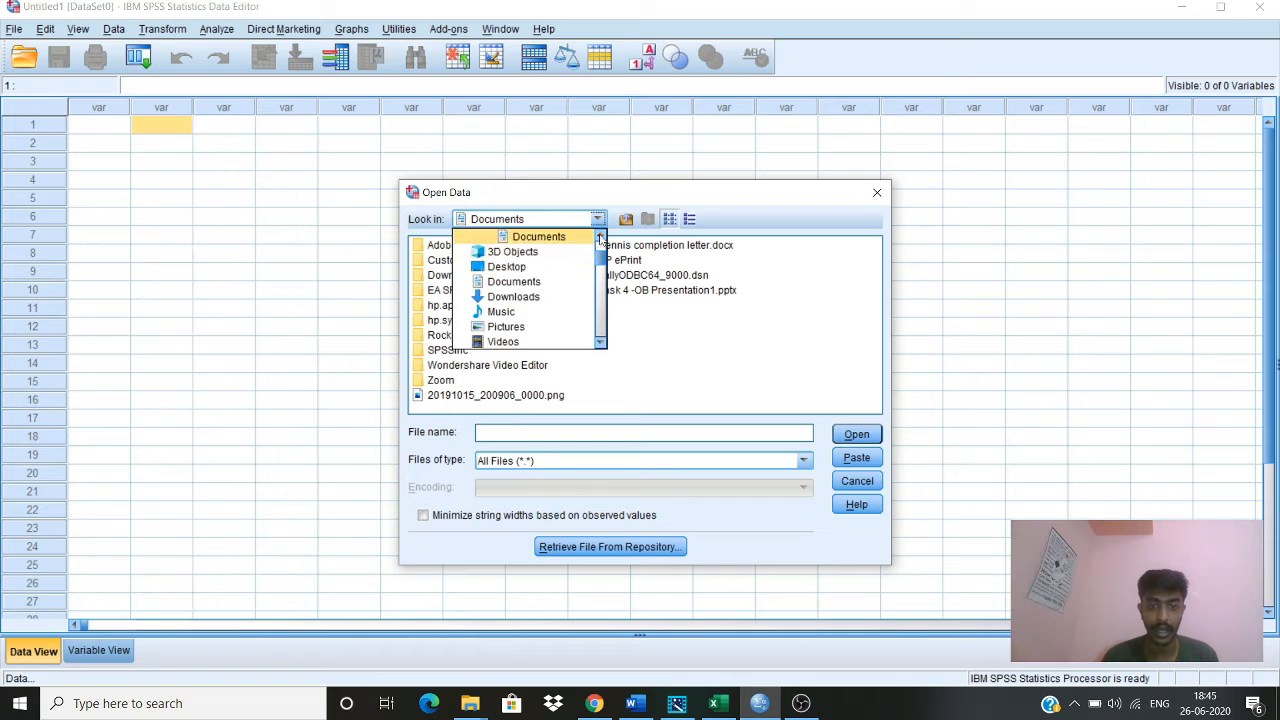
{"action": "left_click", "coordinate": [533, 268]}
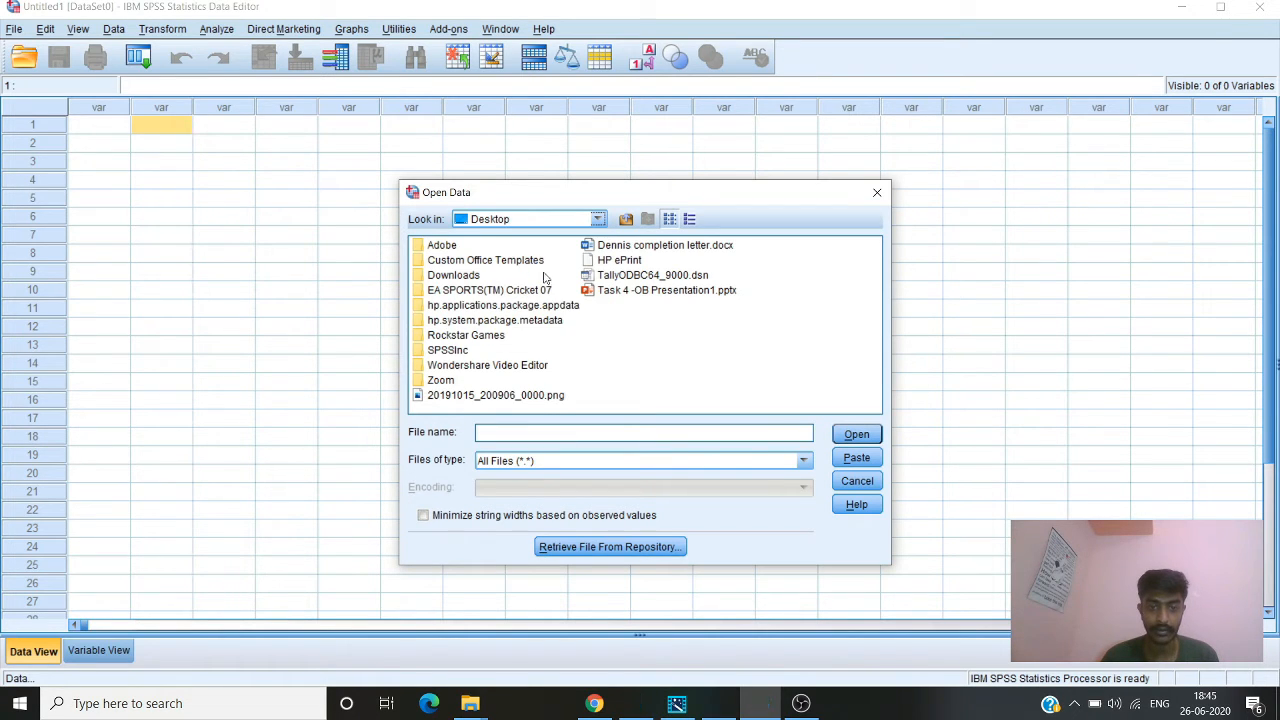
{"action": "left_click_drag", "start_coordinate": [450, 406], "coordinate": [795, 418]}
{"action": "left_click", "coordinate": [762, 262]}
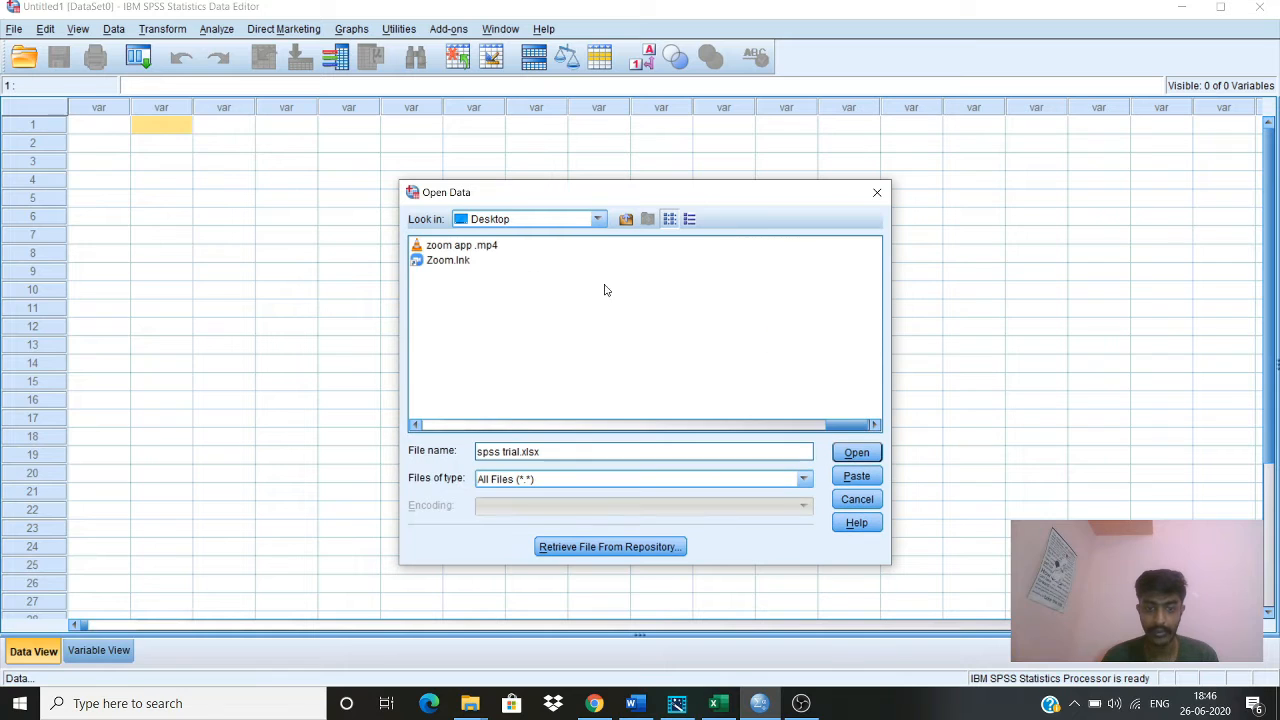
{"action": "left_click", "coordinate": [857, 454]}
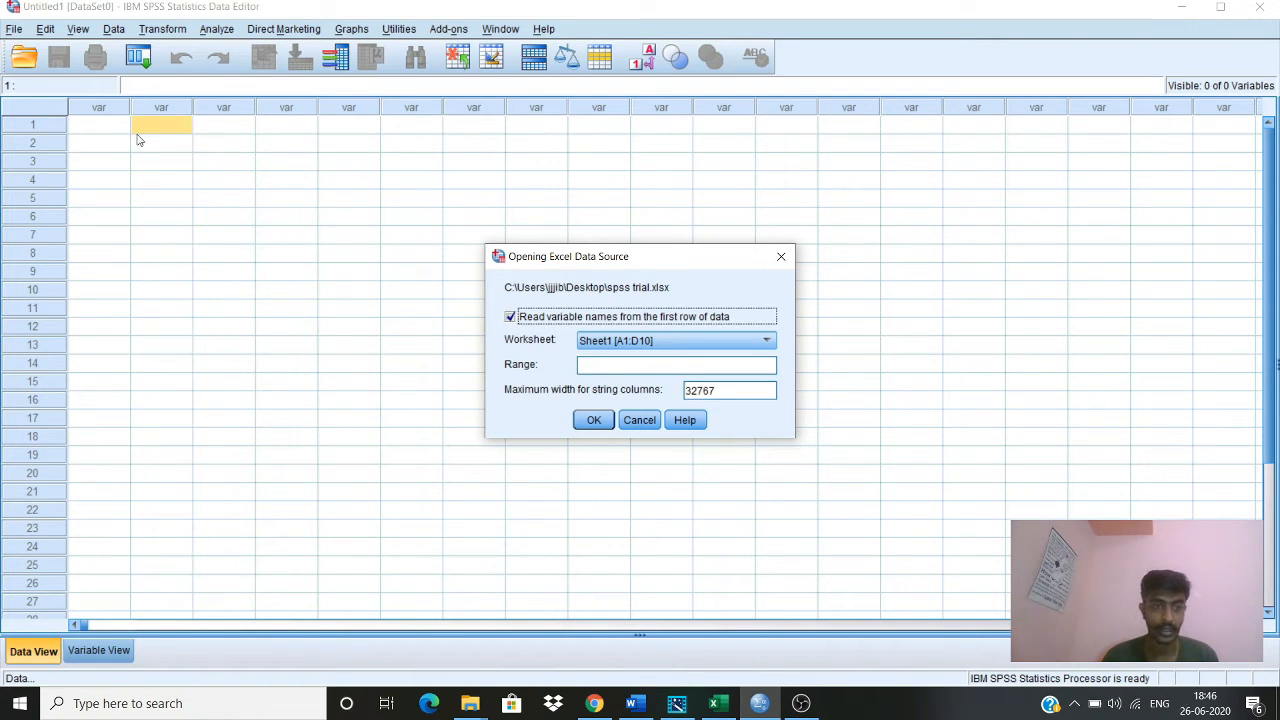
{"action": "left_click", "coordinate": [594, 421]}
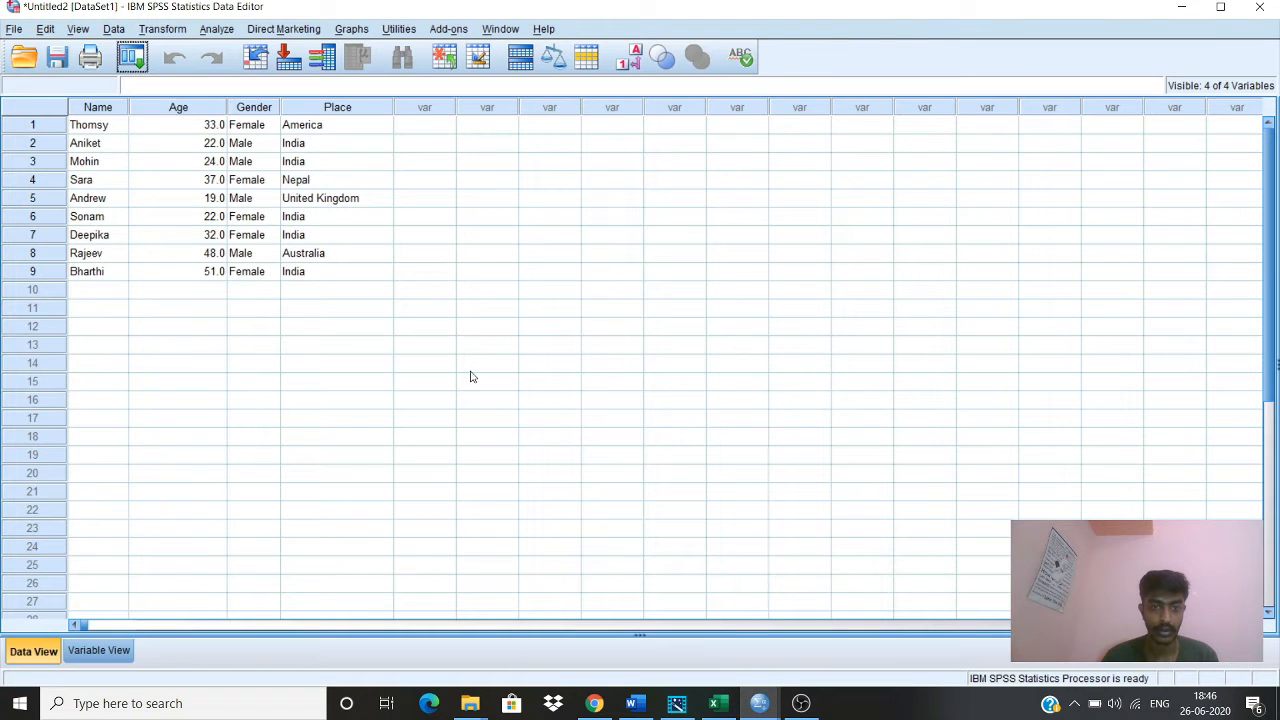
View the import log in the output window and return to the imported dataset.
{"action": "mouse_move", "coordinate": [759, 703]}
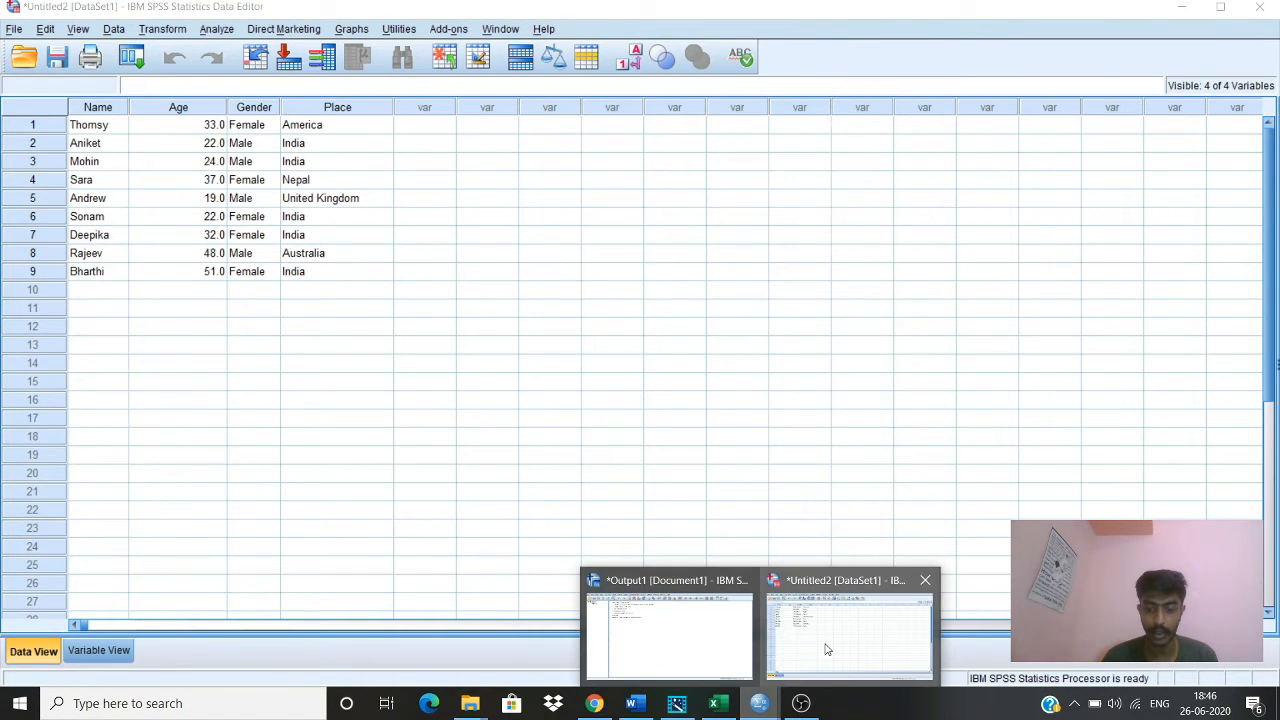
{"action": "left_click", "coordinate": [697, 648]}
{"action": "left_click", "coordinate": [275, 172]}
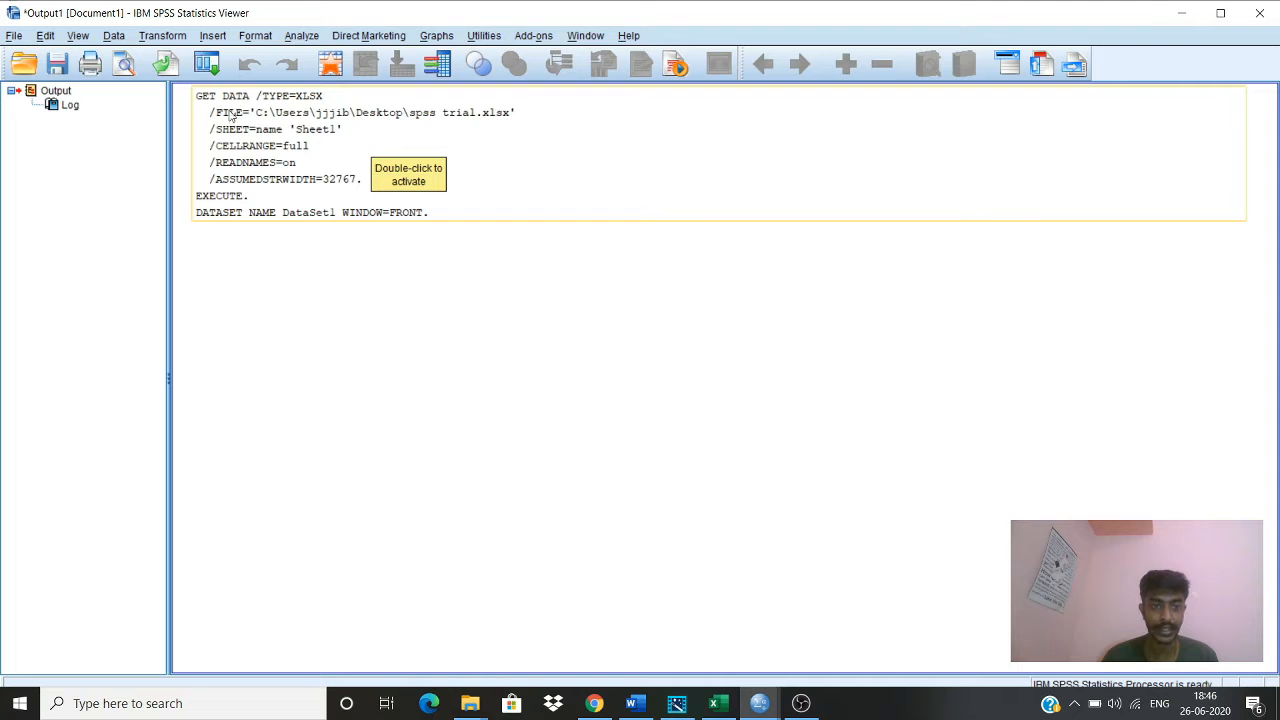
{"action": "left_click", "coordinate": [736, 705]}
{"action": "left_click", "coordinate": [731, 595]}
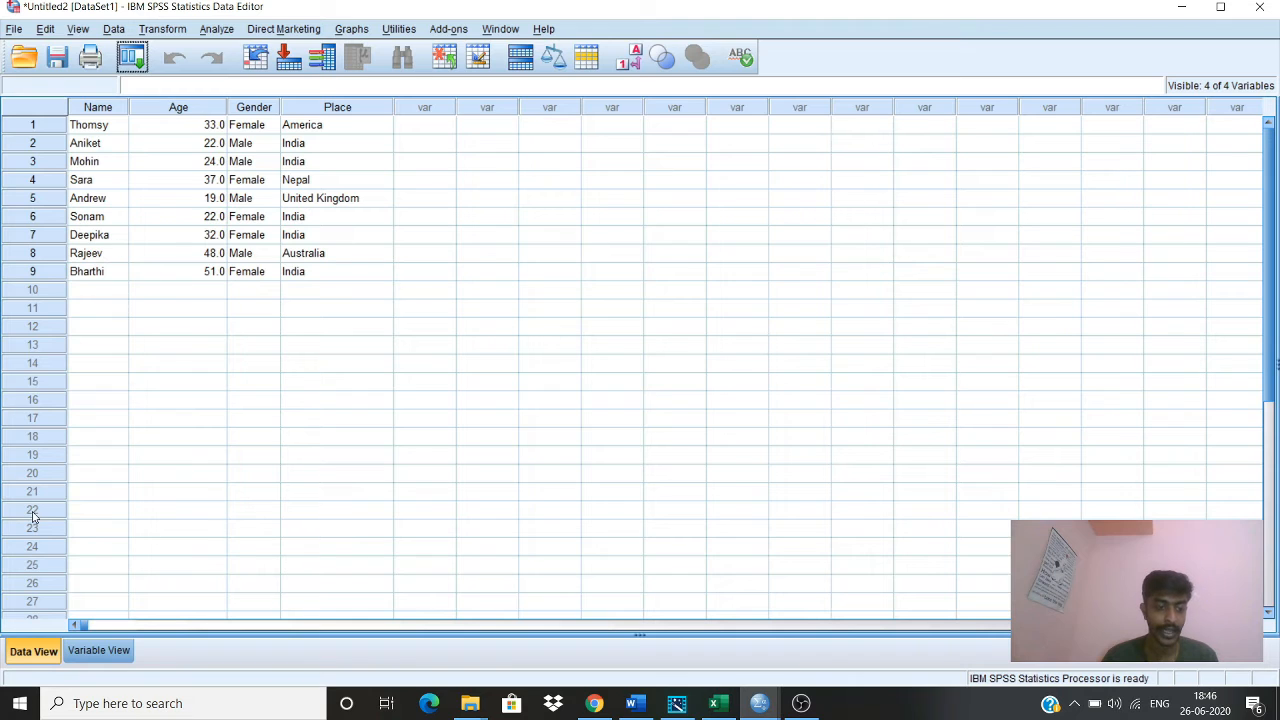
Examine the imported variables' names and the Name variable's attributes, from Type through Align, in Variable View.
{"action": "left_click", "coordinate": [90, 651]}
{"action": "left_click", "coordinate": [31, 651]}
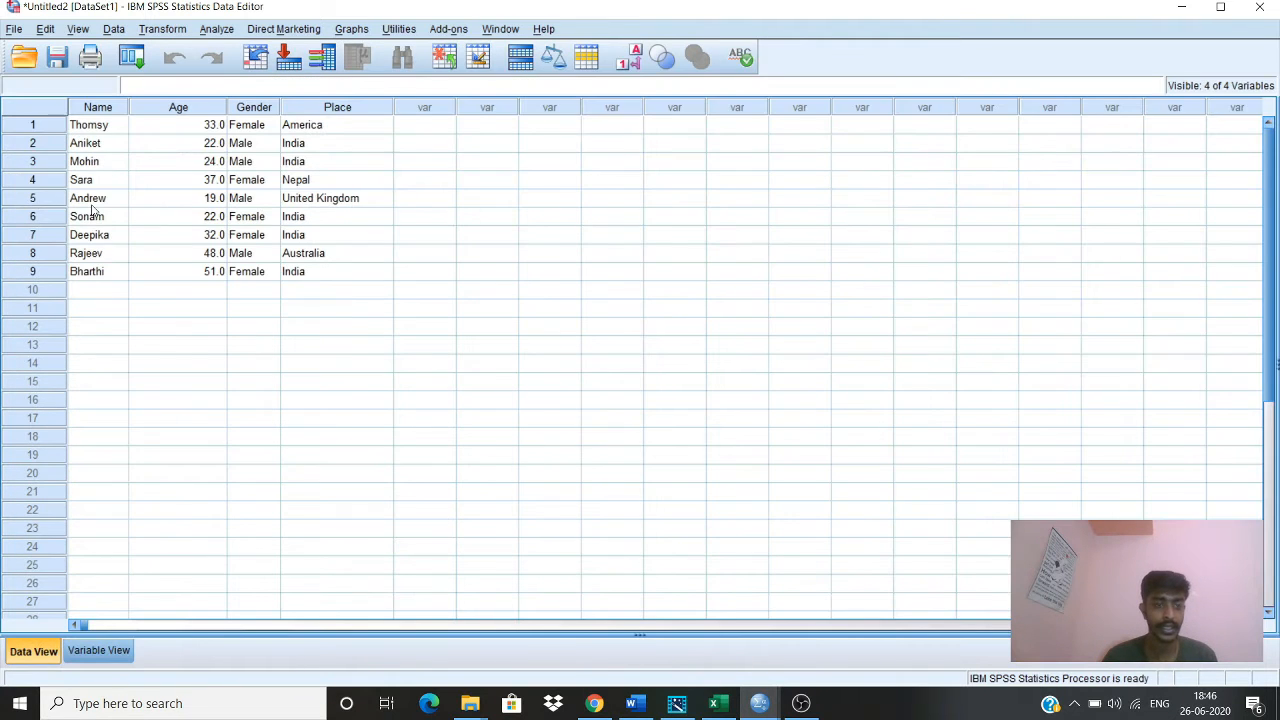
{"action": "left_click", "coordinate": [110, 651]}
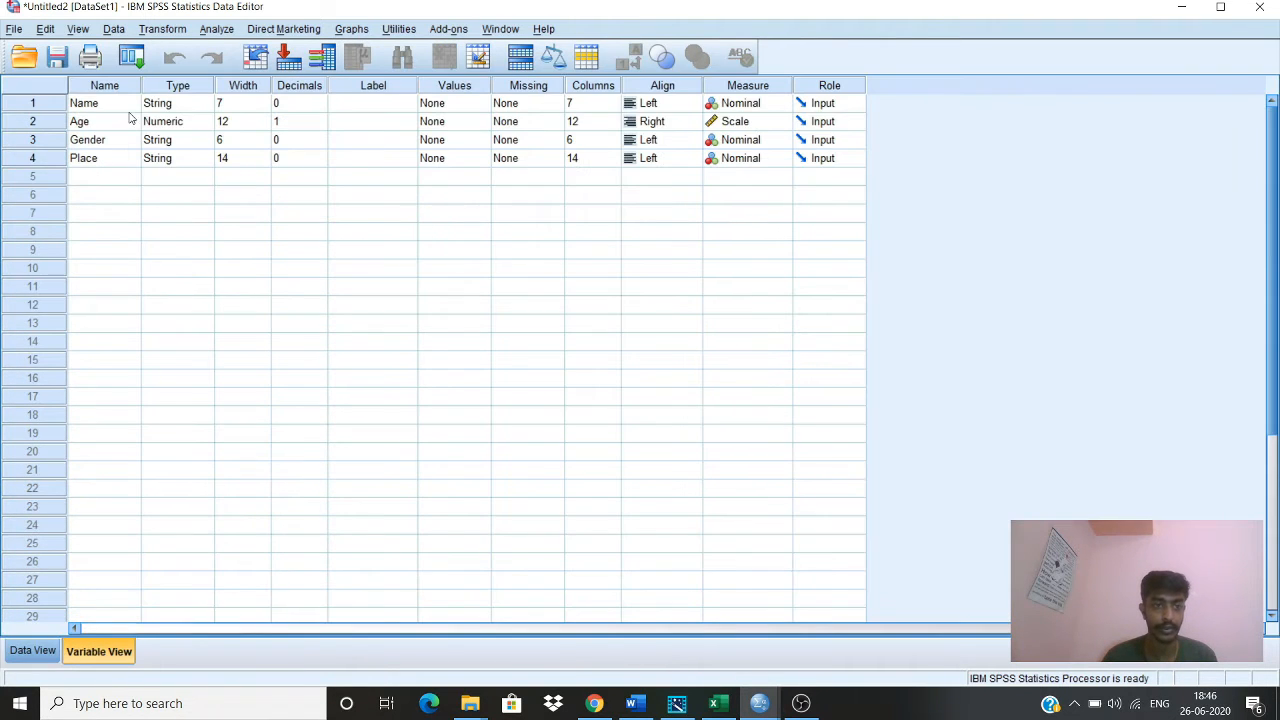
{"action": "left_click_drag", "start_coordinate": [122, 104], "coordinate": [124, 166]}
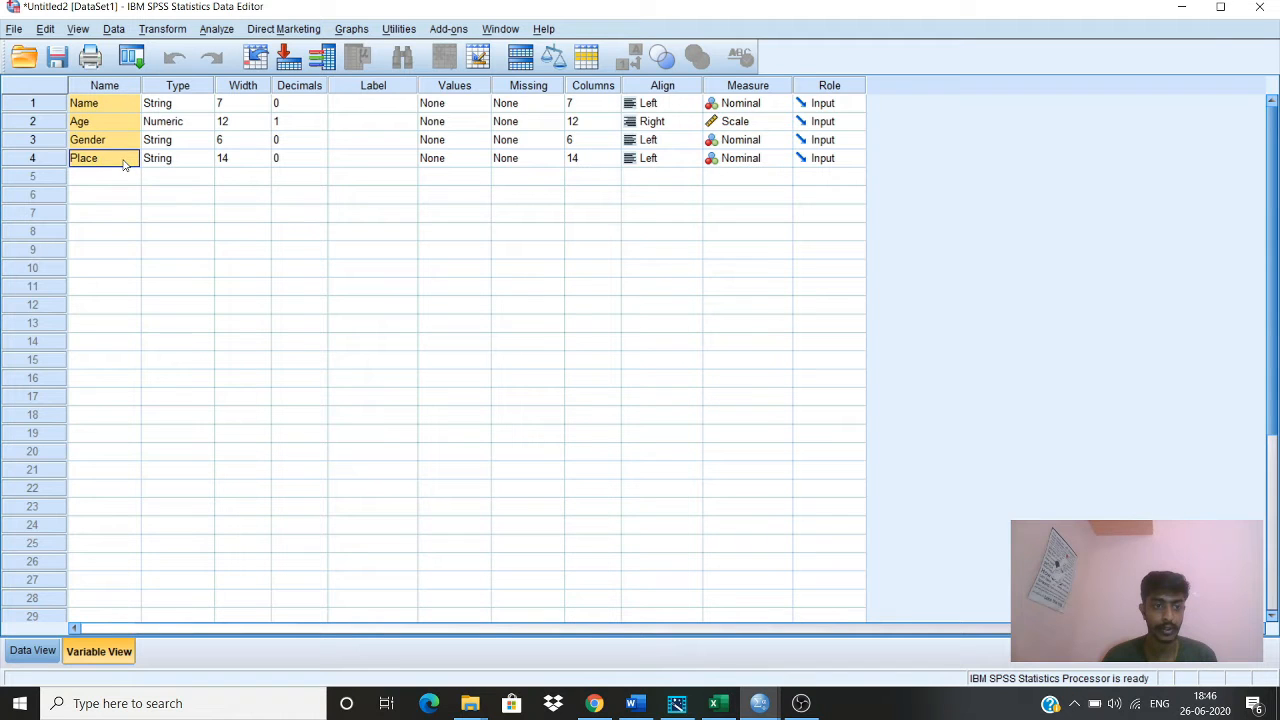
{"action": "left_click", "coordinate": [189, 105]}
{"action": "left_click", "coordinate": [258, 101]}
{"action": "left_click", "coordinate": [316, 105]}
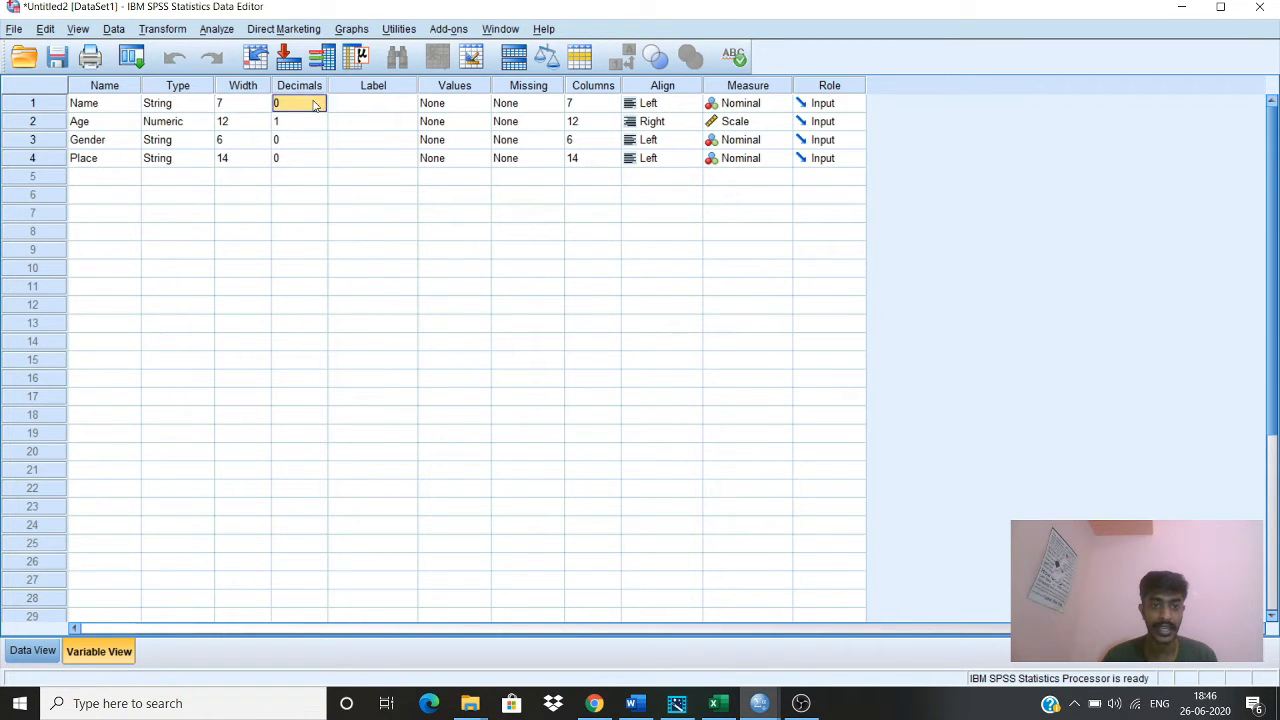
{"action": "left_click", "coordinate": [368, 104]}
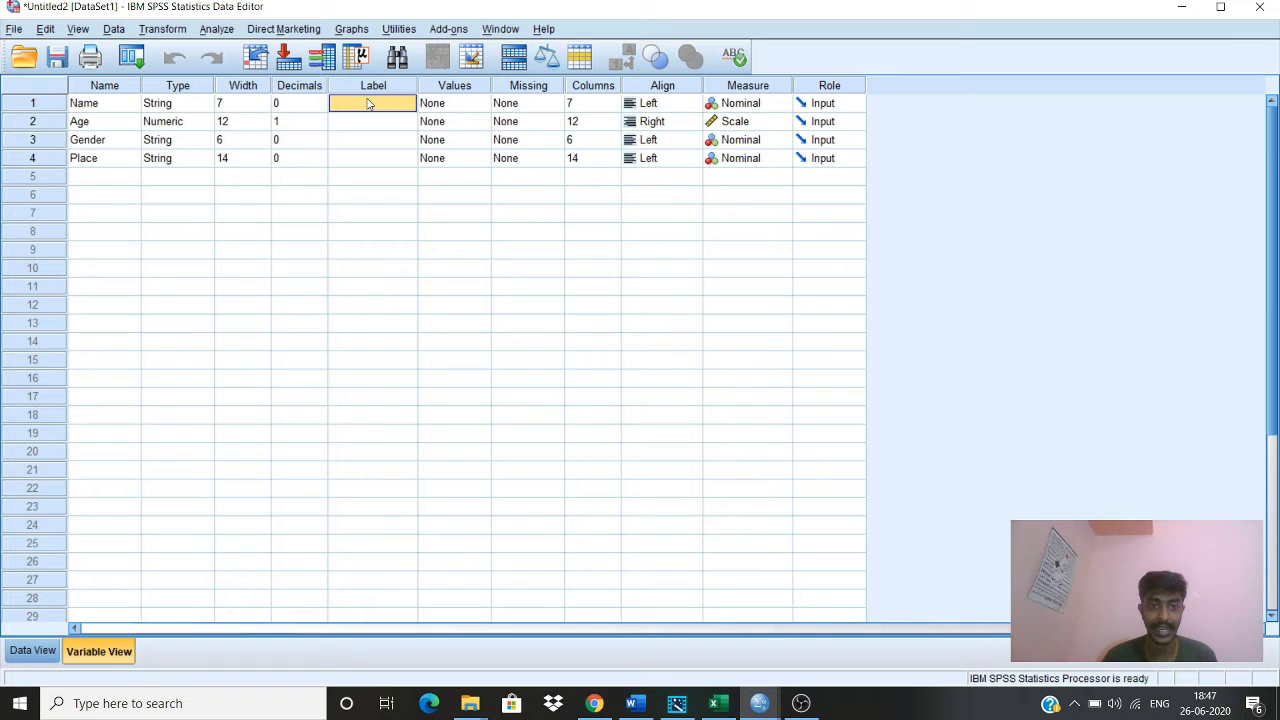
{"action": "left_click", "coordinate": [456, 106]}
{"action": "left_click", "coordinate": [529, 107]}
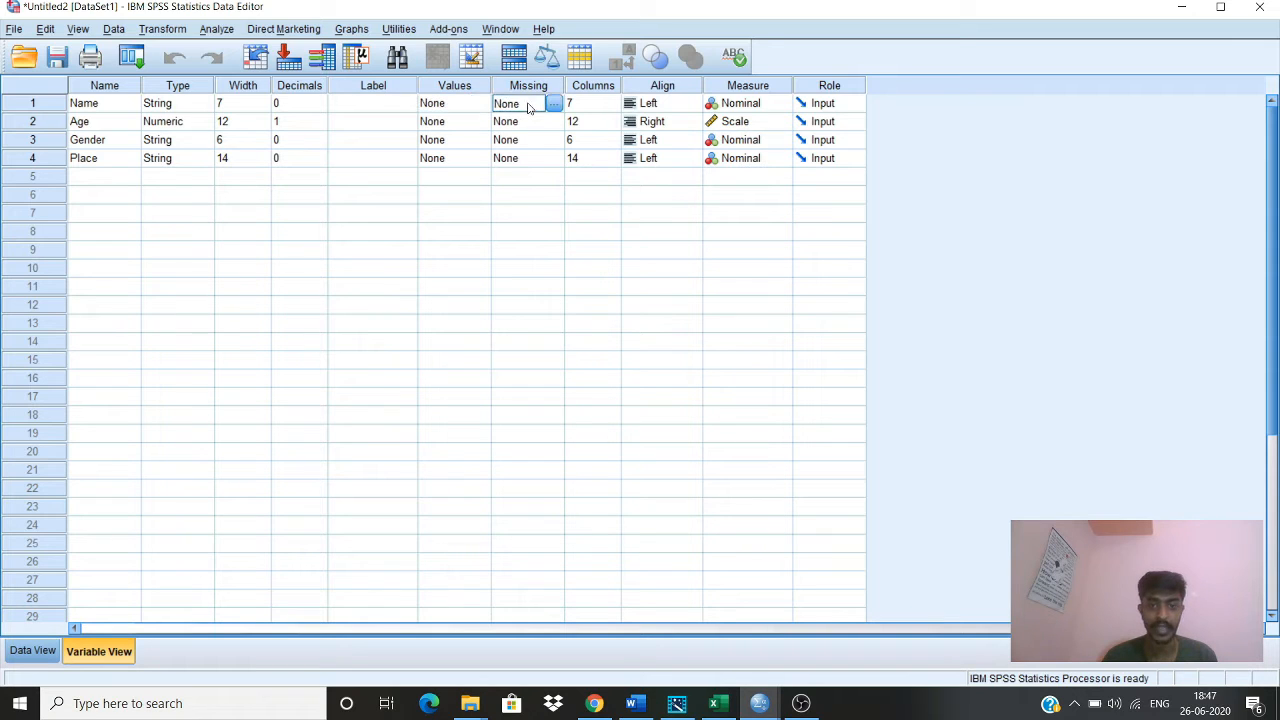
{"action": "left_click", "coordinate": [605, 104]}
{"action": "left_click", "coordinate": [660, 106]}
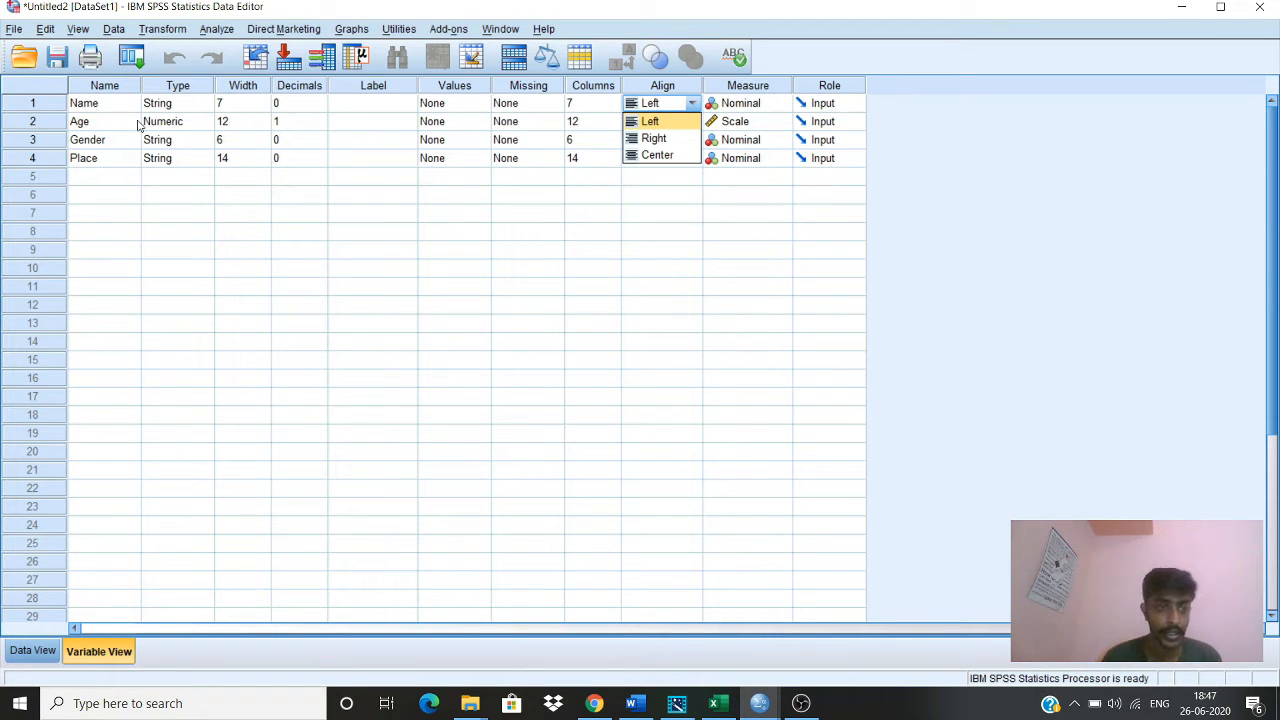
Compare the column headings in Data View with the variable list in Variable View.
{"action": "left_click", "coordinate": [30, 651]}
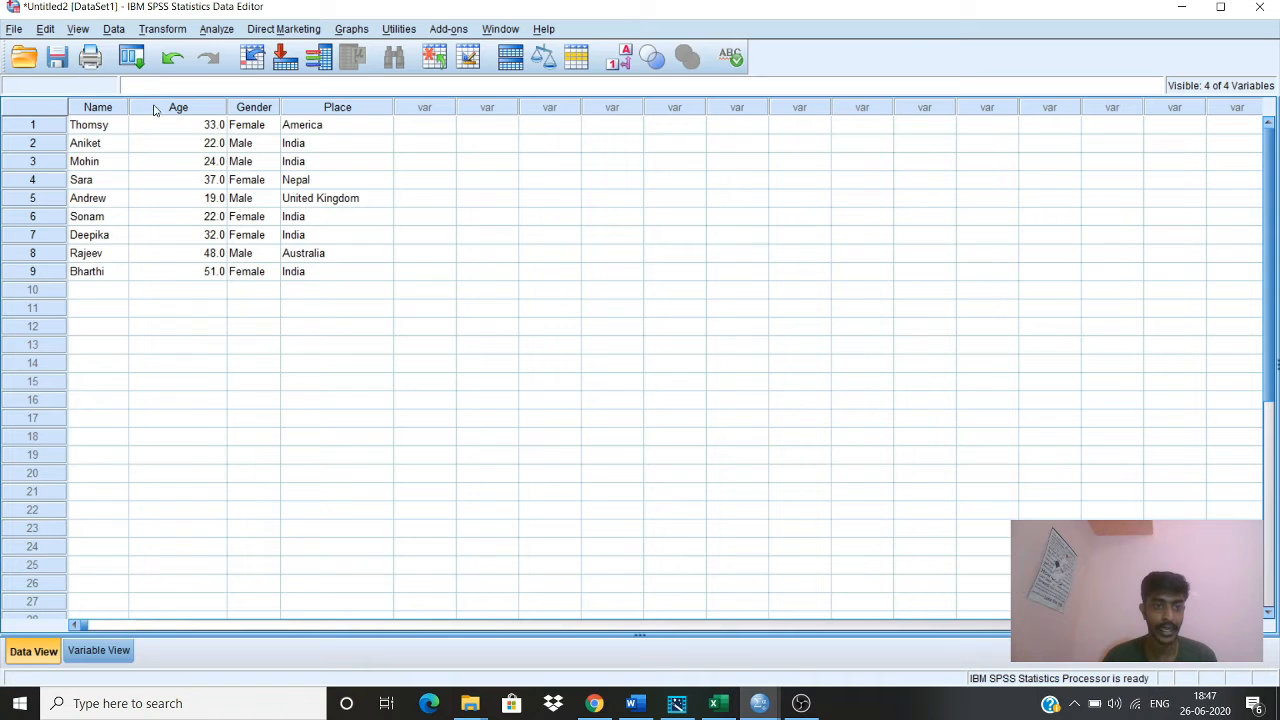
{"action": "left_click", "coordinate": [80, 656]}
{"action": "left_click_drag", "start_coordinate": [85, 104], "coordinate": [90, 163]}
{"action": "left_click", "coordinate": [165, 176]}
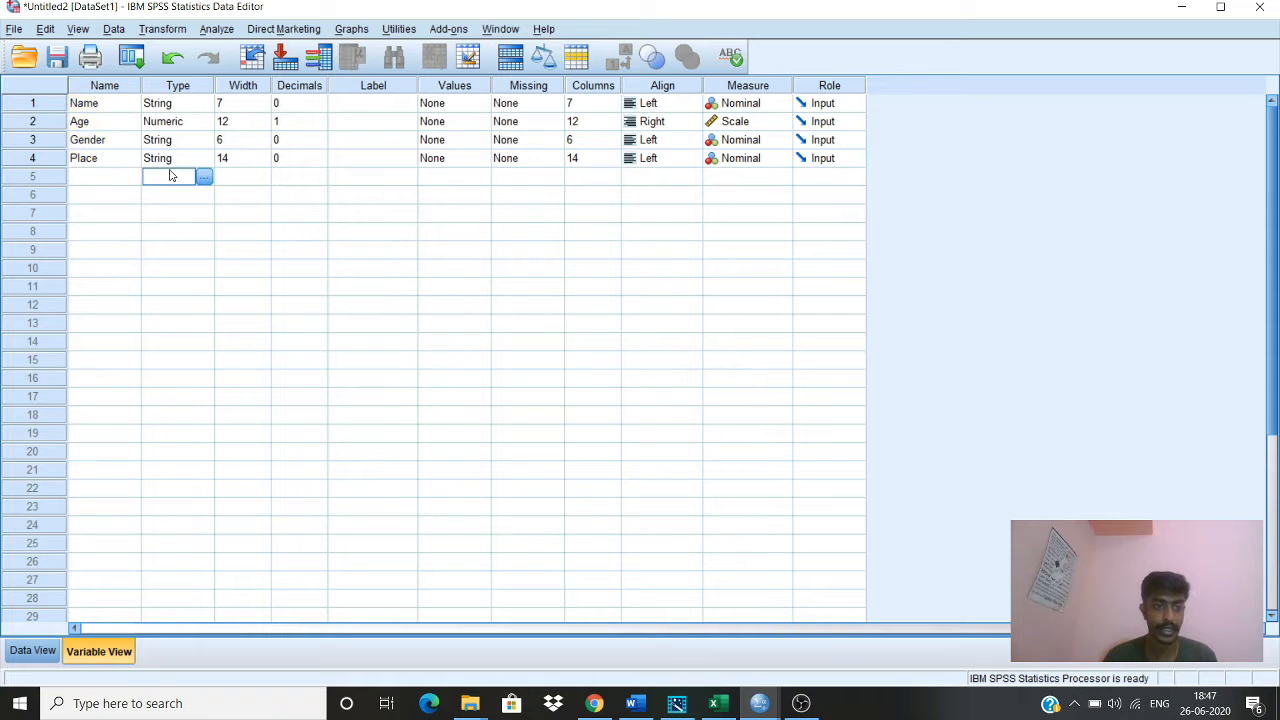
Review the type options for the Name variable and confirm String with 7 characters.
{"action": "left_click", "coordinate": [178, 105]}
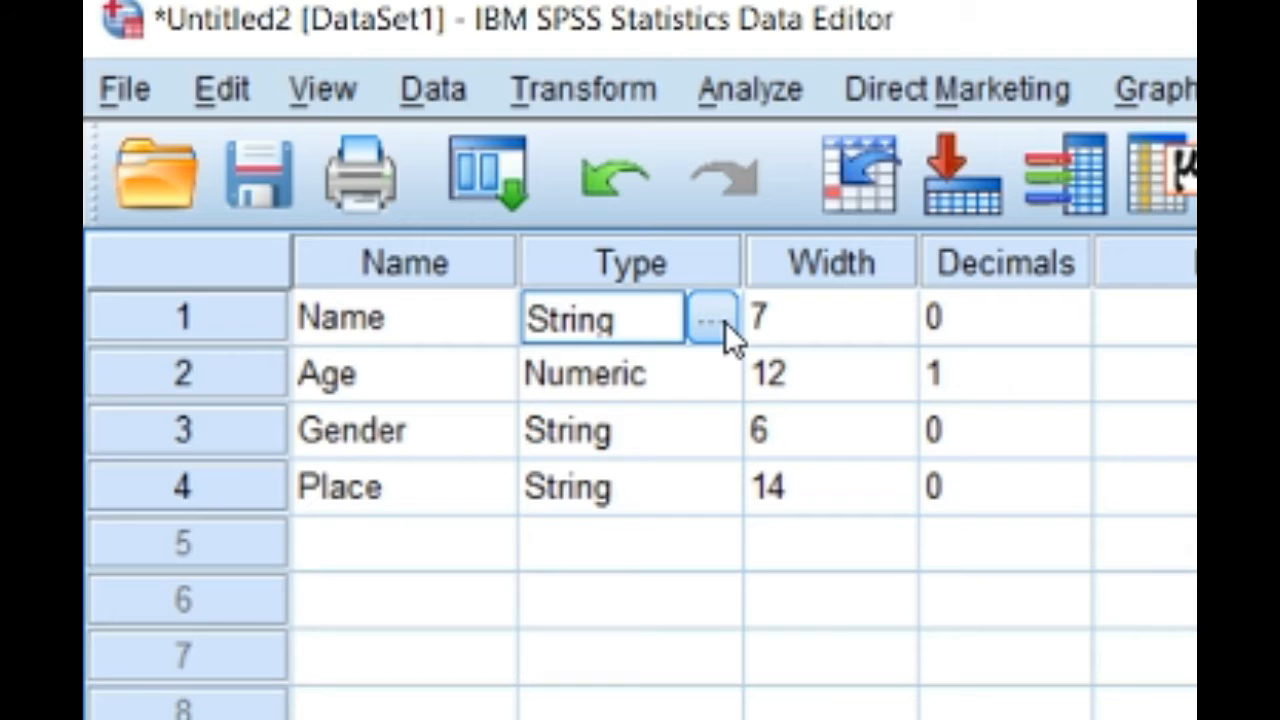
{"action": "left_click", "coordinate": [722, 321]}
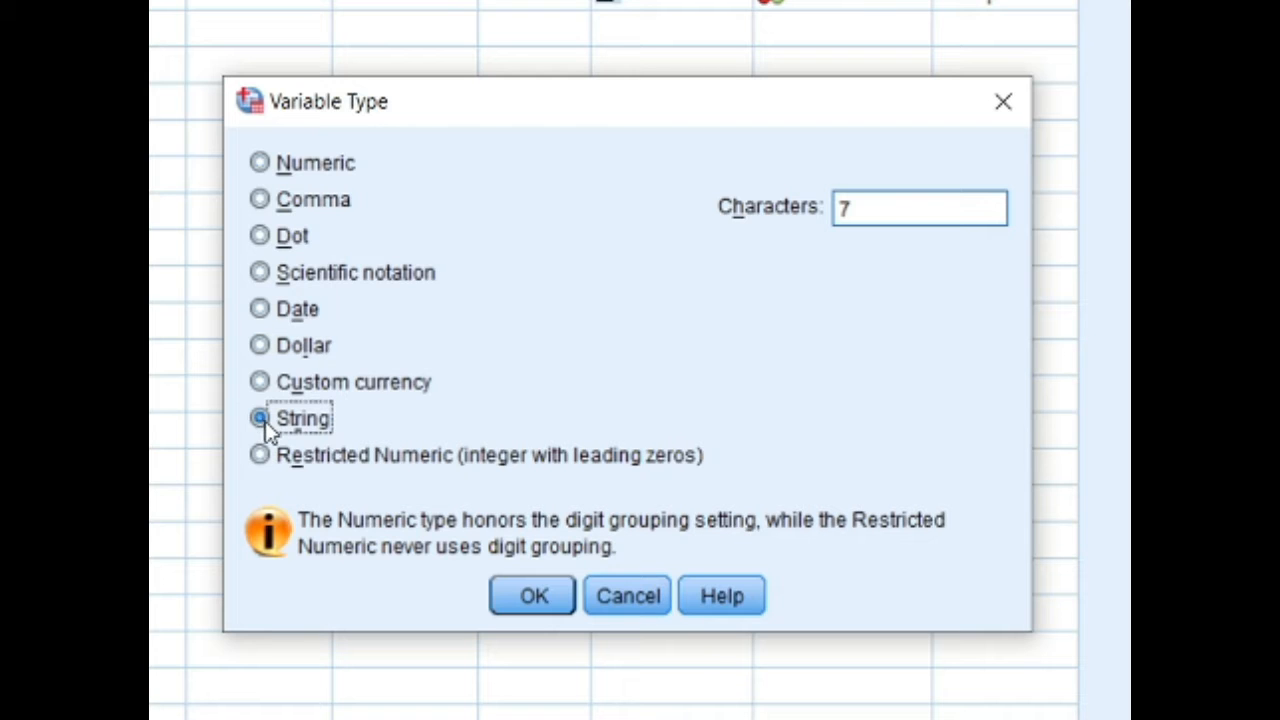
{"action": "left_click", "coordinate": [522, 604]}
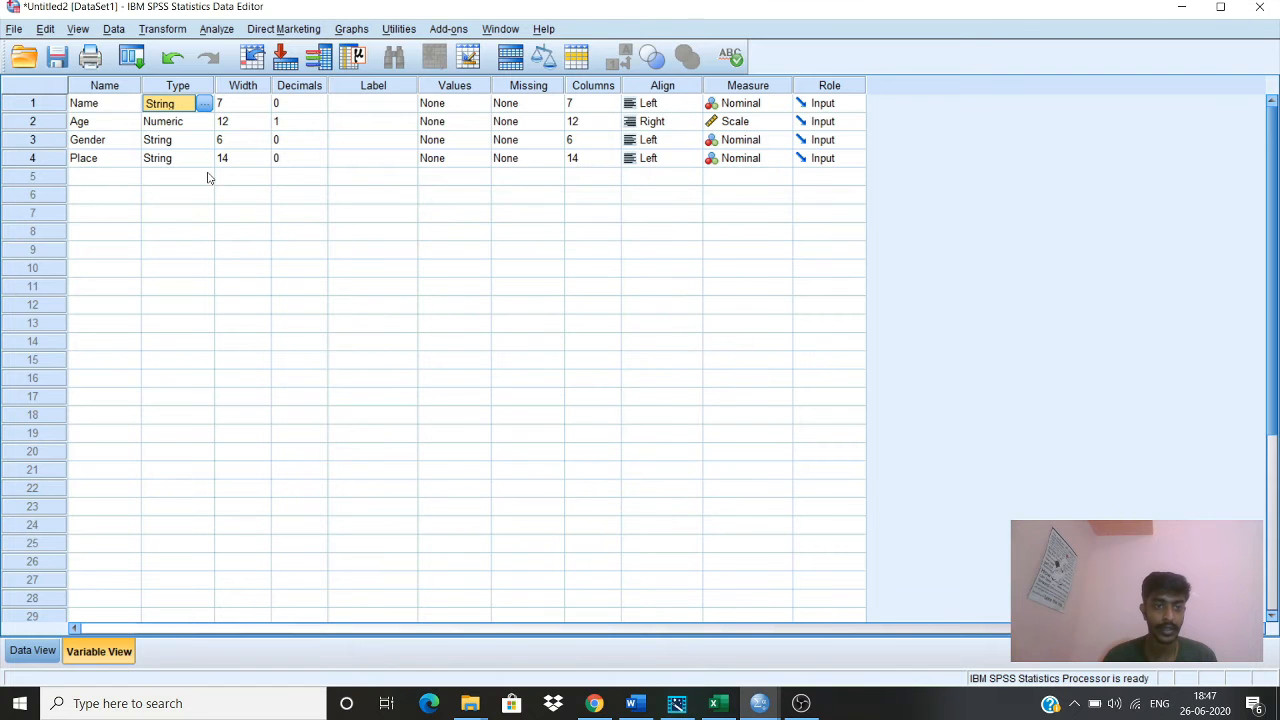
Check the Name variable's width against its data, and inspect its Decimals, Label and Name fields.
{"action": "left_click", "coordinate": [242, 103]}
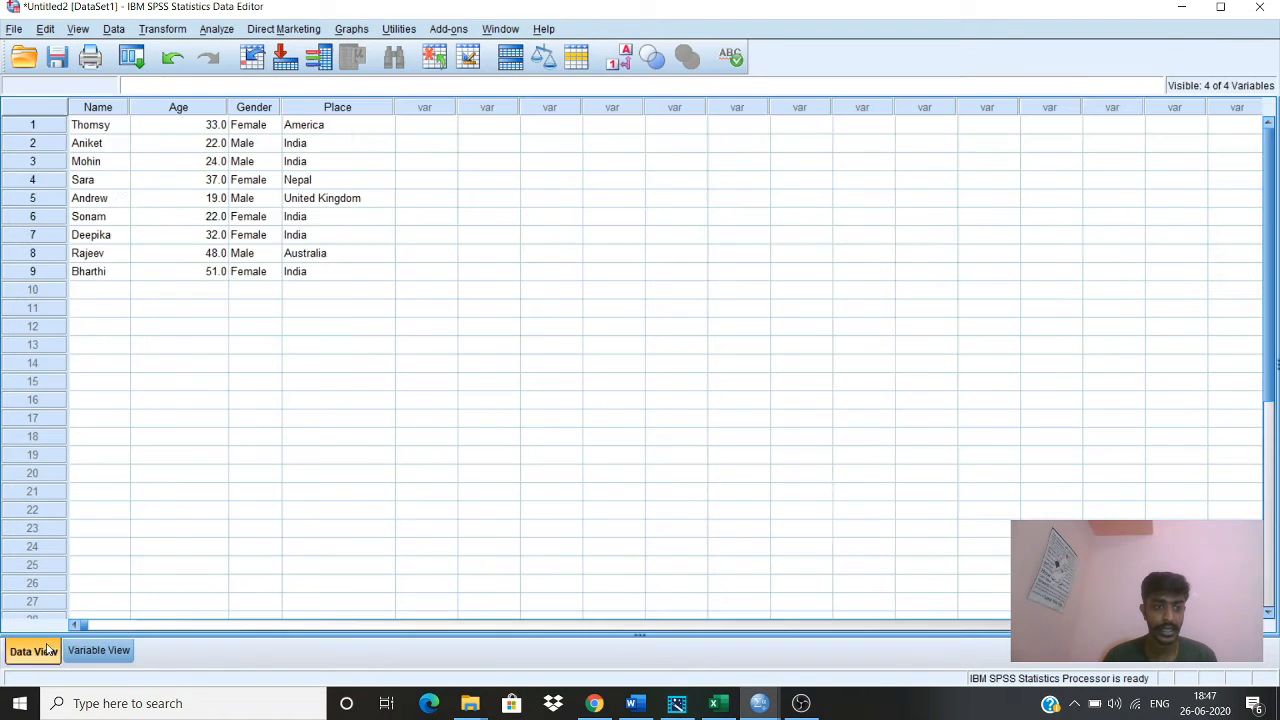
{"action": "left_click", "coordinate": [33, 651]}
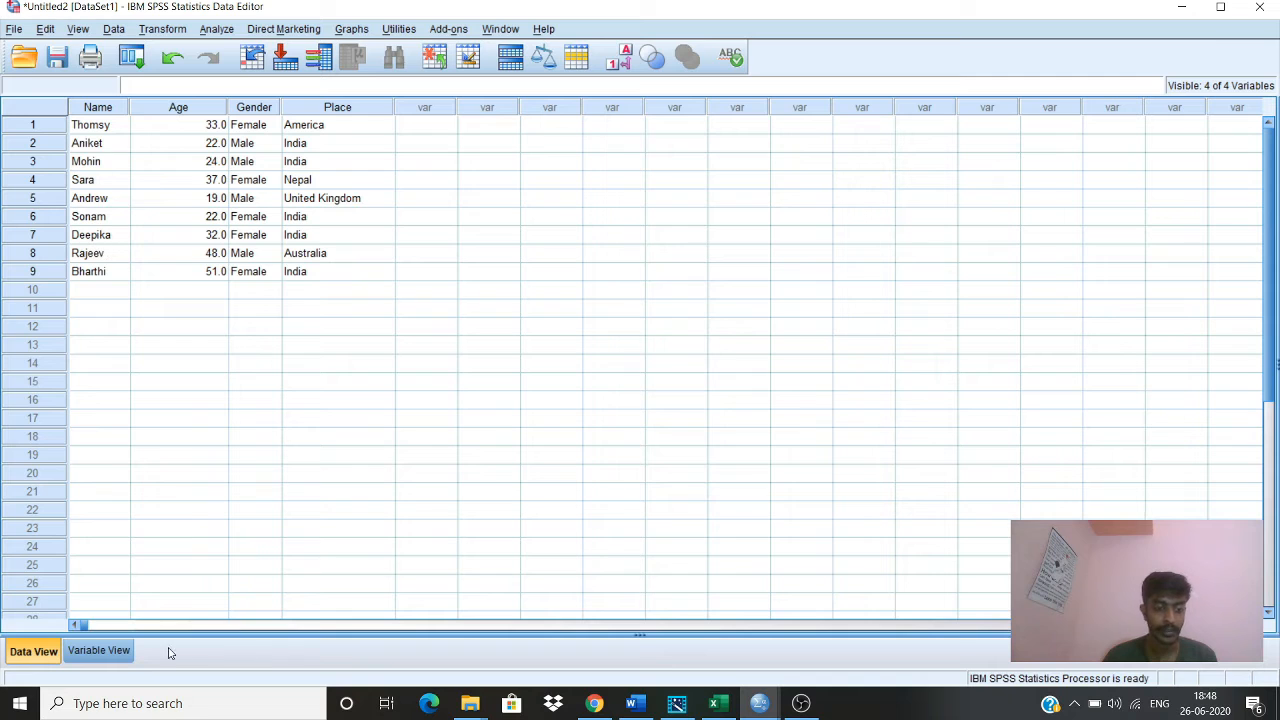
{"action": "left_click", "coordinate": [125, 655]}
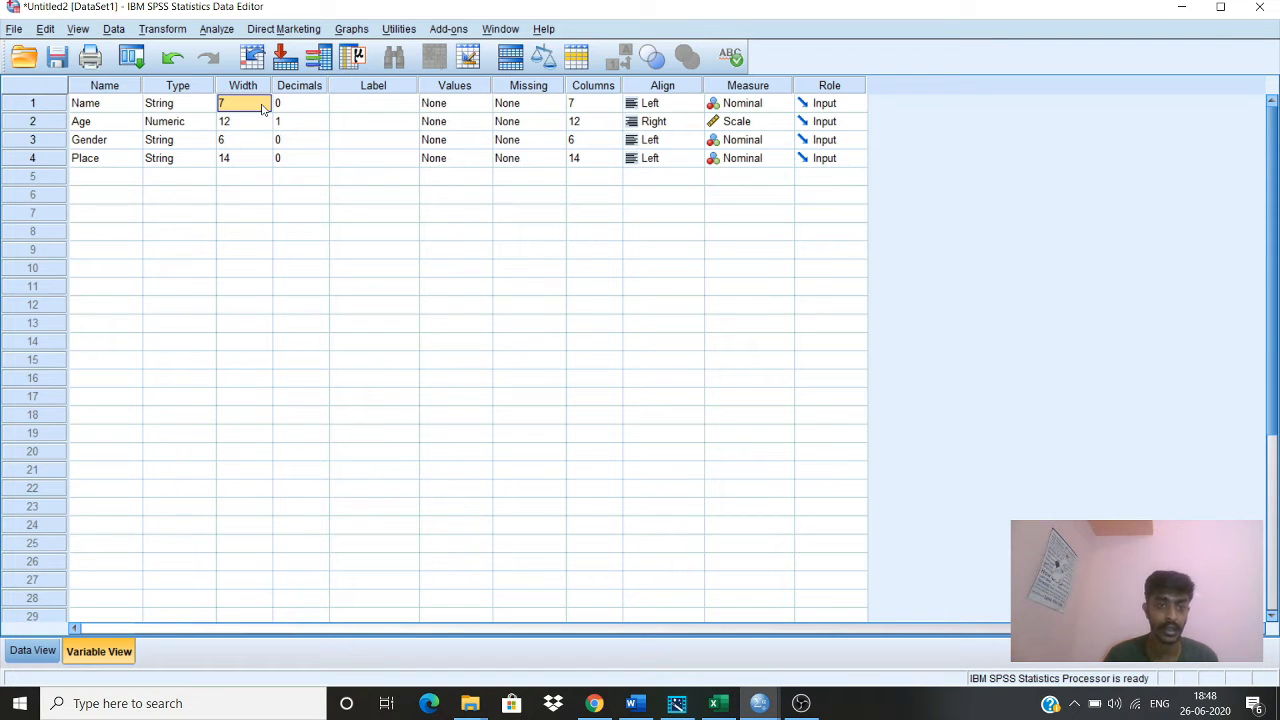
{"action": "left_click", "coordinate": [300, 104]}
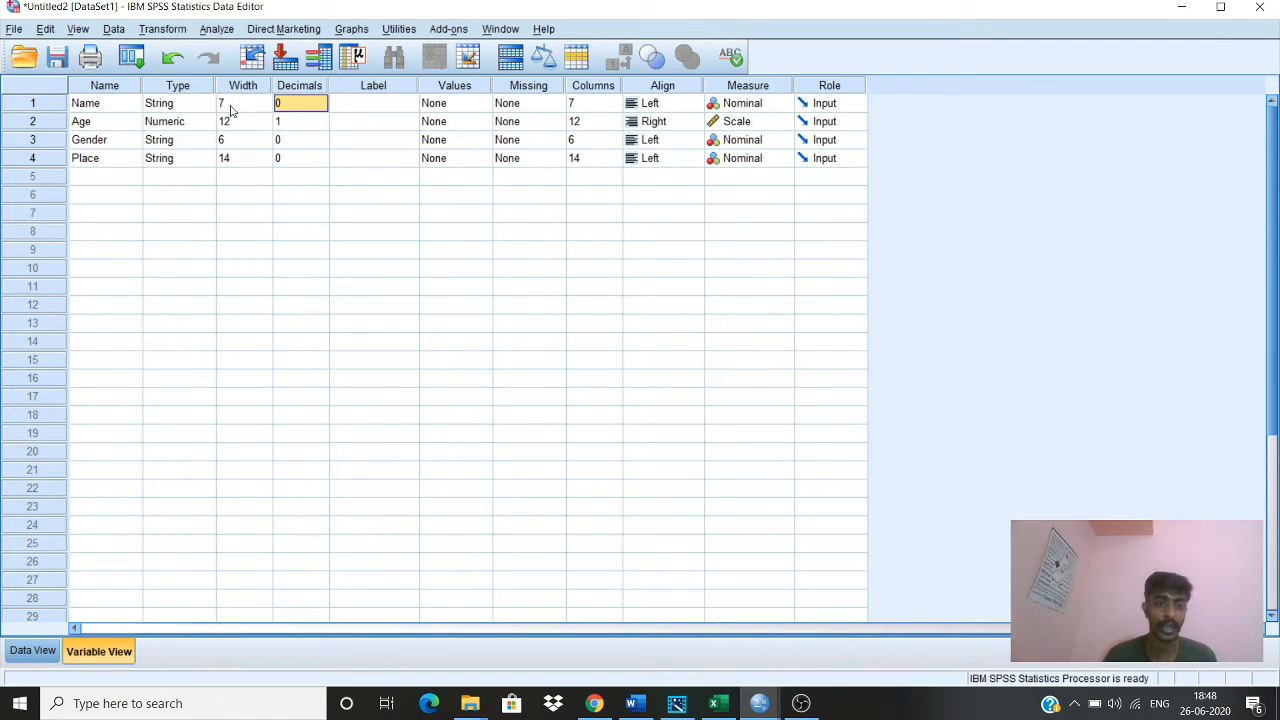
{"action": "left_click", "coordinate": [397, 106]}
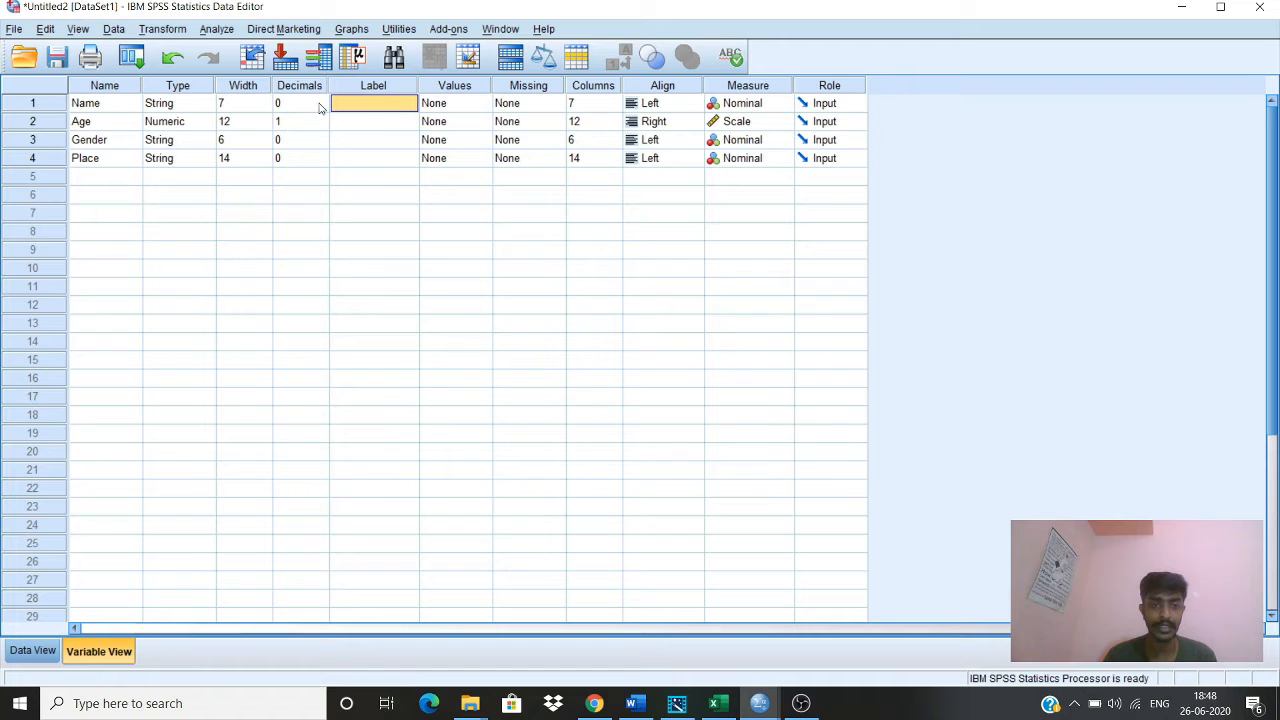
{"action": "double_click", "coordinate": [101, 105]}
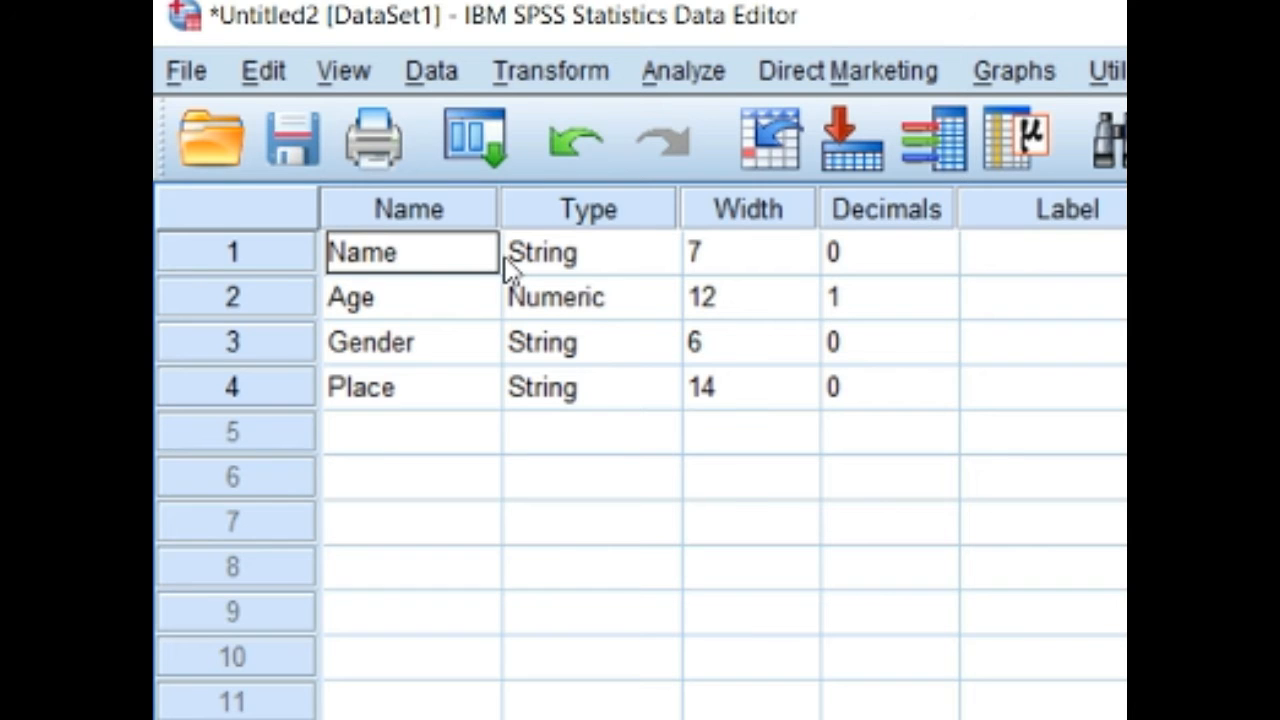
Try to rename the first variable as "Name name", with a space between the words.
{"action": "type", "text": "nam"}
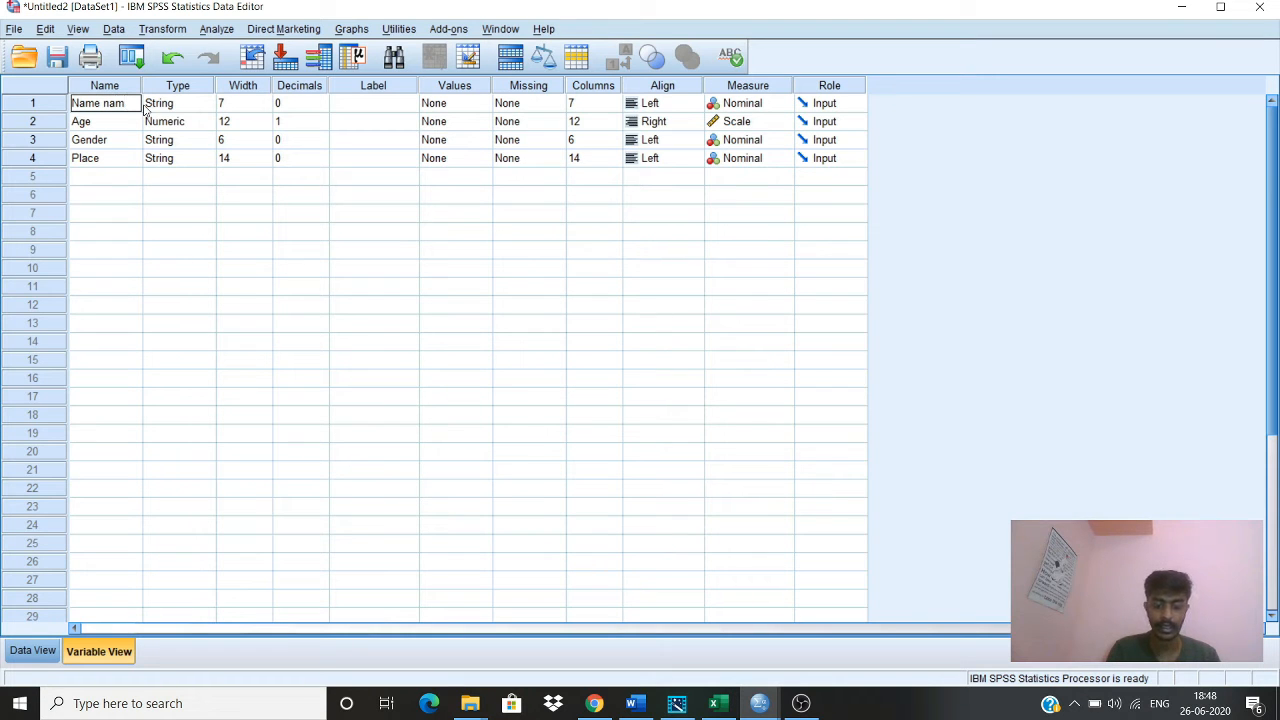
{"action": "type", "text": "e"}
{"action": "key", "text": "Return"}
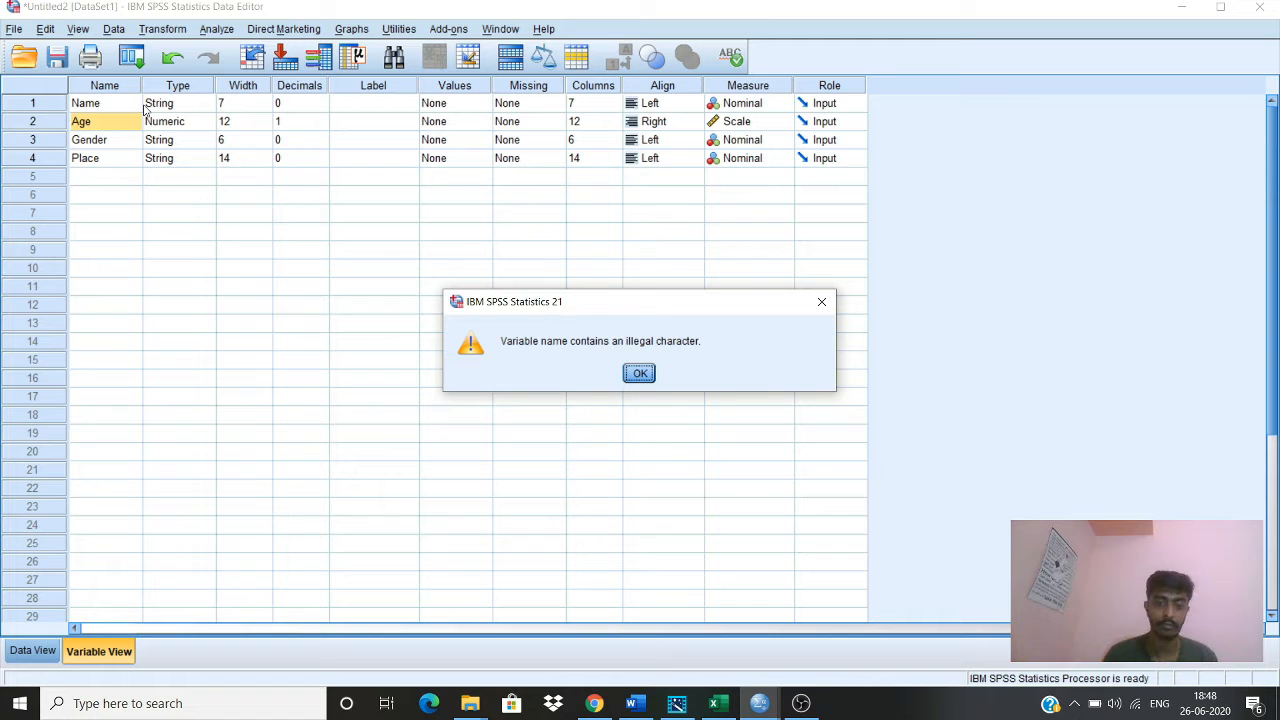
{"action": "left_click", "coordinate": [640, 375]}
{"action": "left_click", "coordinate": [86, 108]}
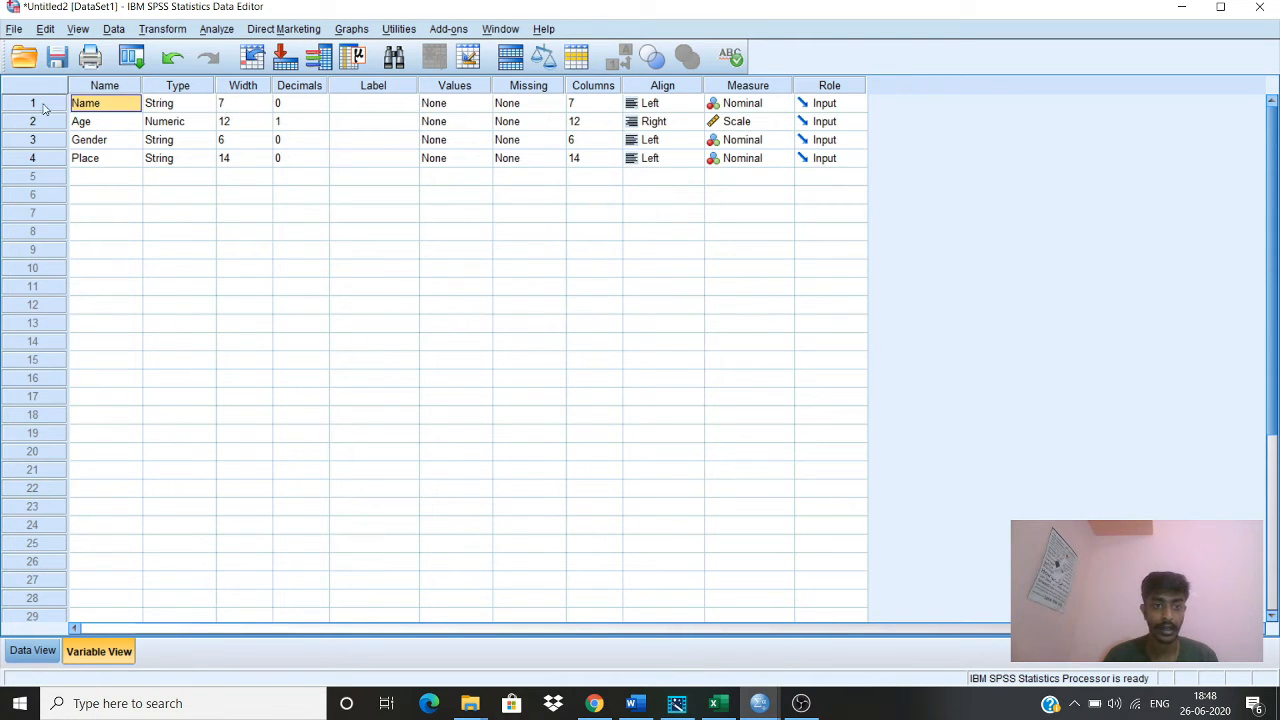
Enter "Name name" as the label of the Name variable.
{"action": "left_click", "coordinate": [358, 103]}
{"action": "left_click", "coordinate": [360, 102]}
{"action": "type", "text": "Name"}
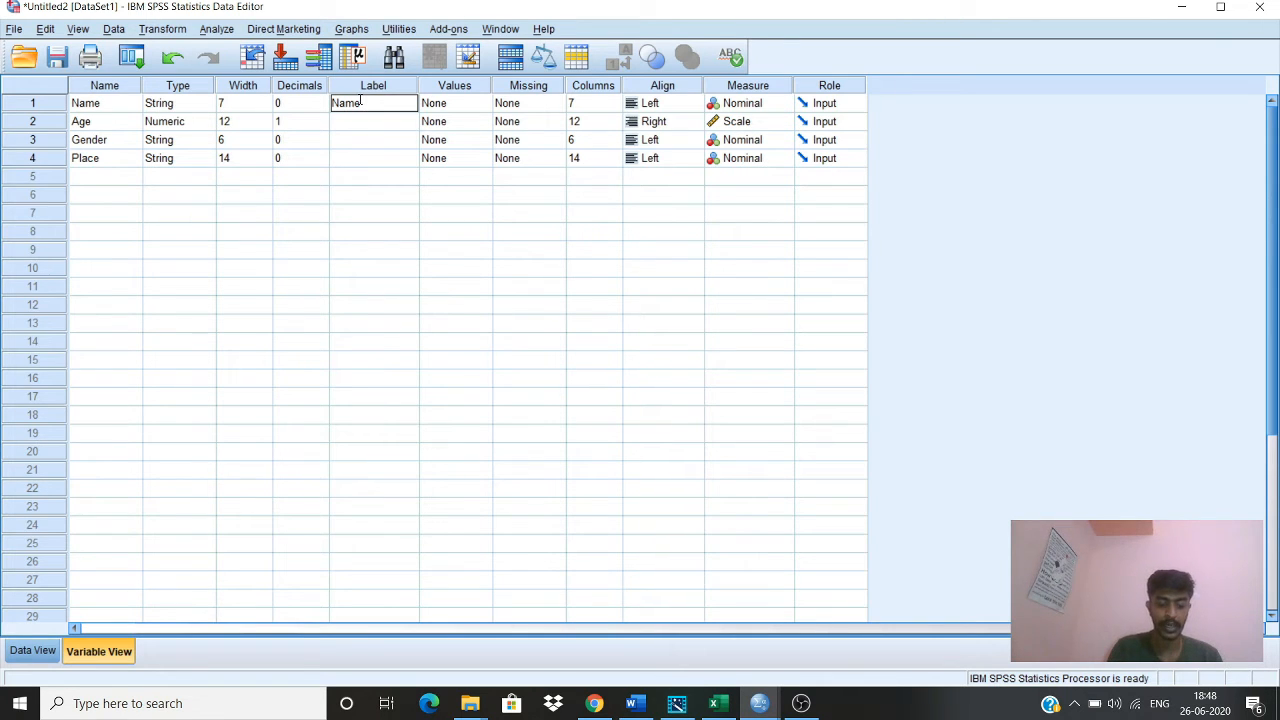
{"action": "type", "text": " name"}
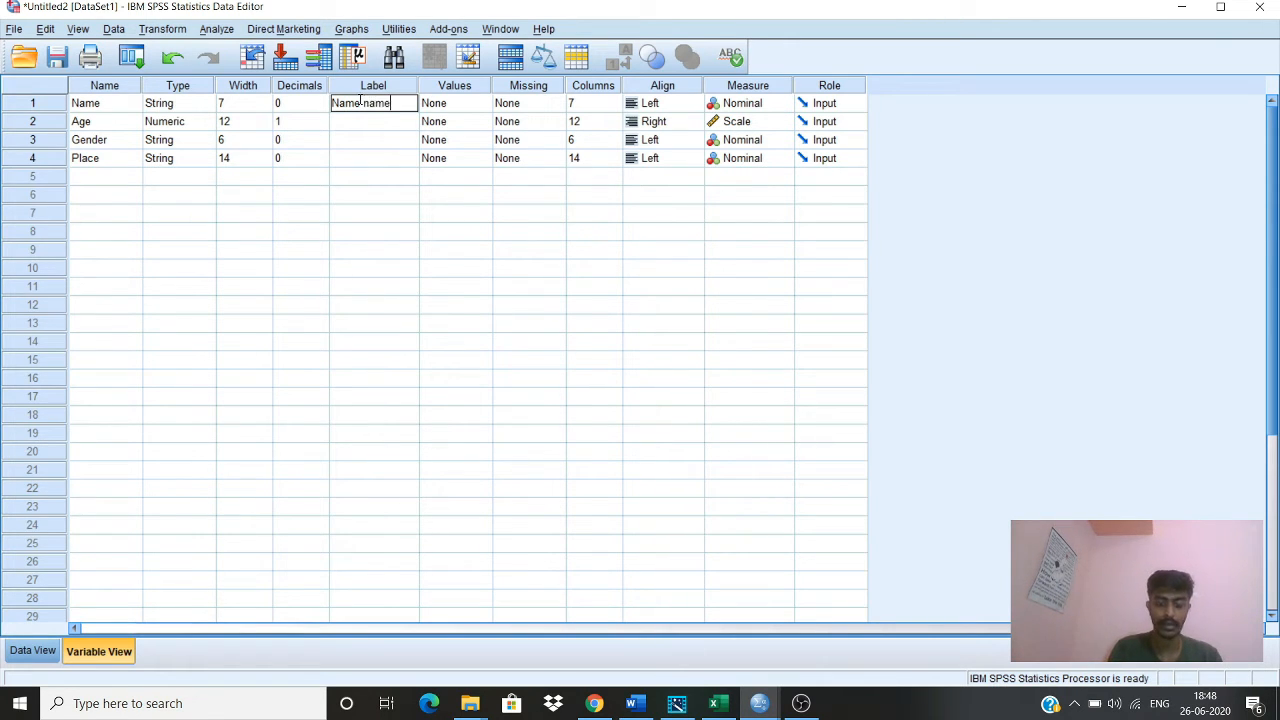
{"action": "key", "text": "Return"}
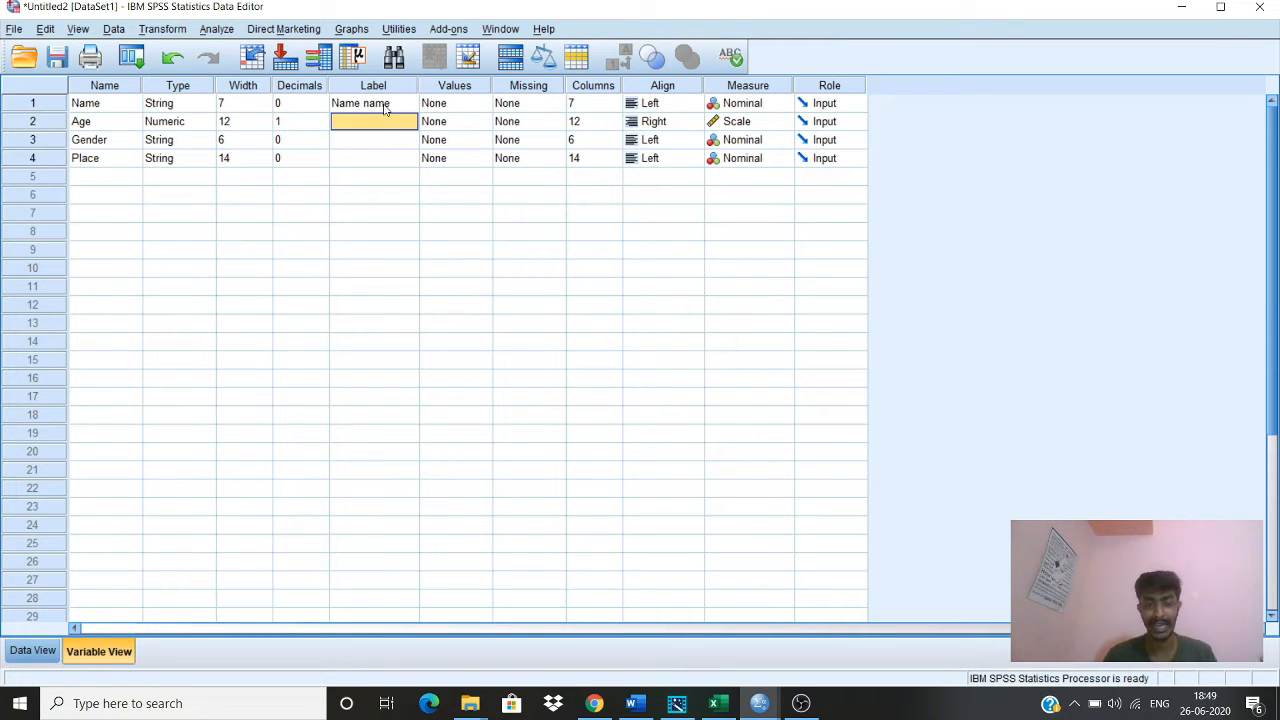
Shorten the Name variable's label to "Name".
{"action": "double_click", "coordinate": [384, 105]}
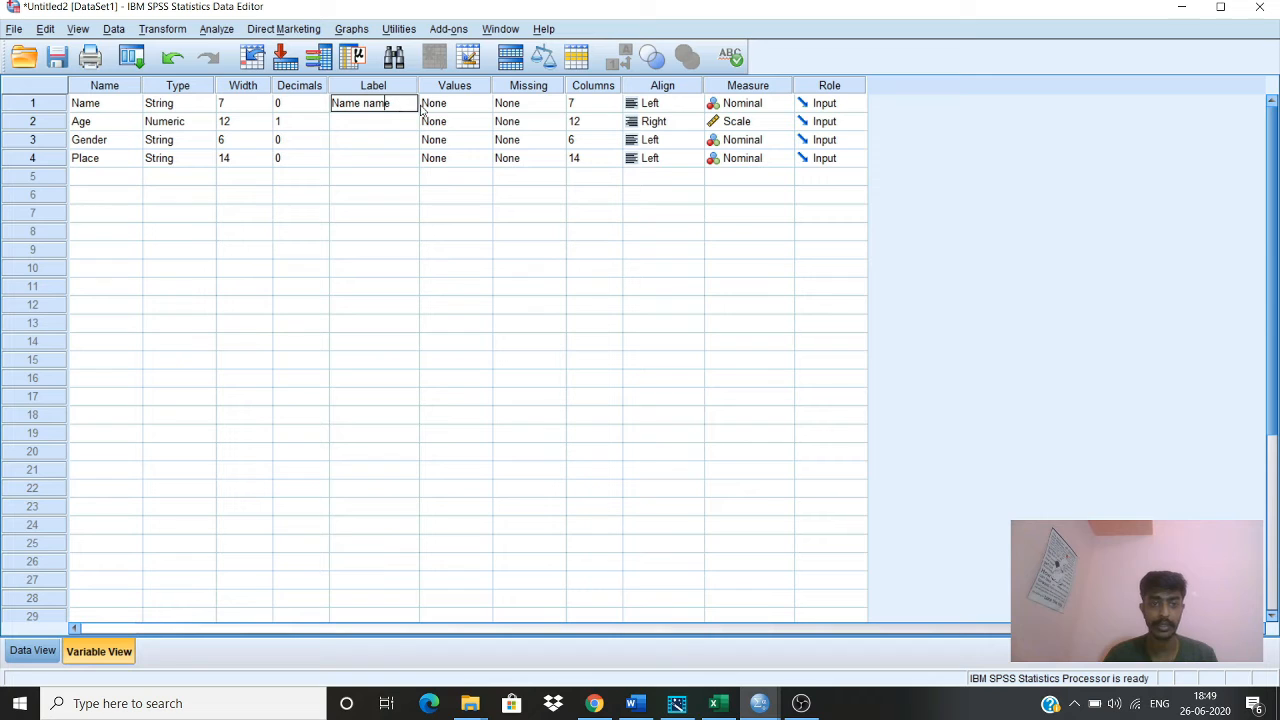
{"action": "left_click_drag", "start_coordinate": [394, 100], "coordinate": [371, 100]}
{"action": "key", "text": "BackSpace"}
Inspect the Name variable's Values, Missing and Columns attributes, checking the data for missing entries.
{"action": "left_click", "coordinate": [466, 106]}
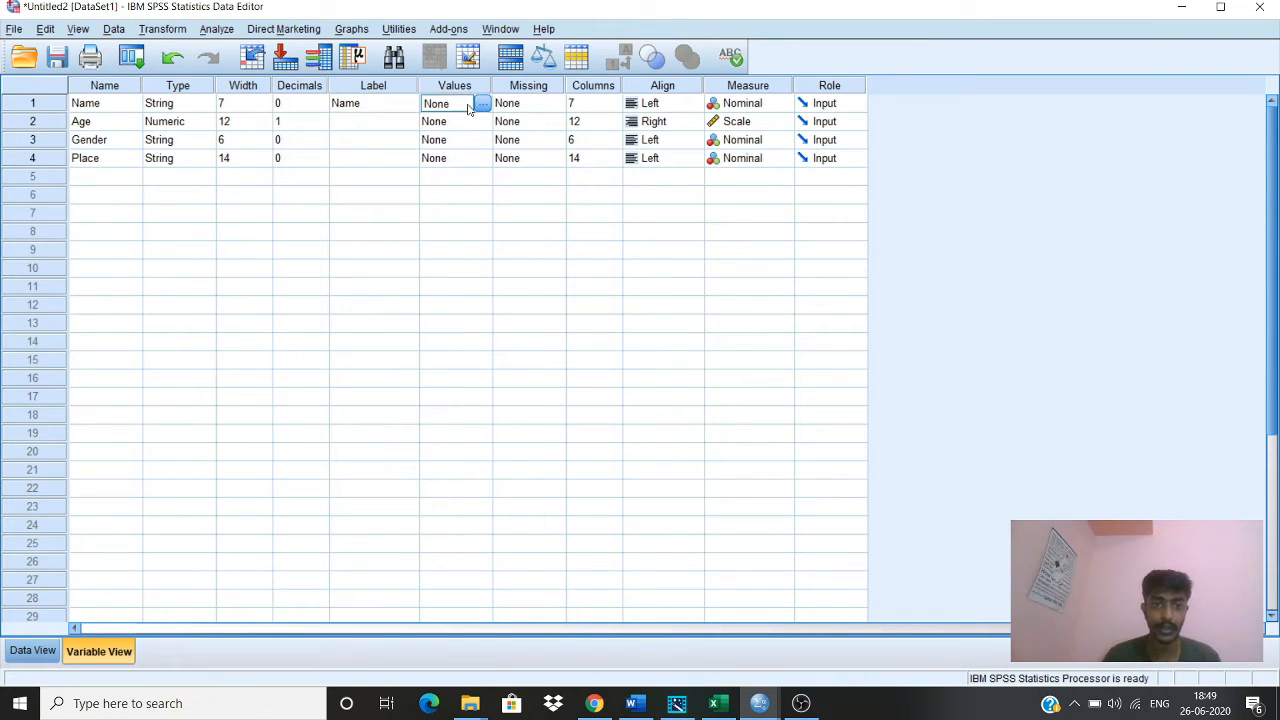
{"action": "left_click", "coordinate": [543, 104]}
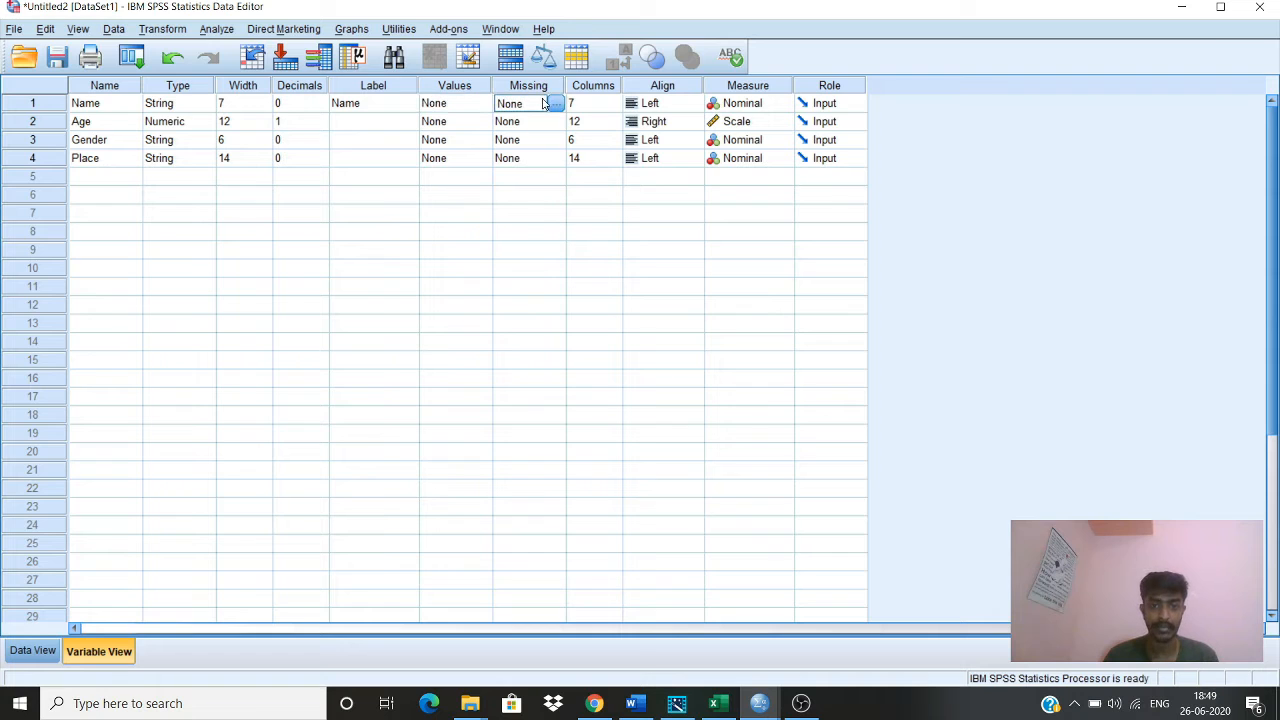
{"action": "left_click", "coordinate": [33, 651]}
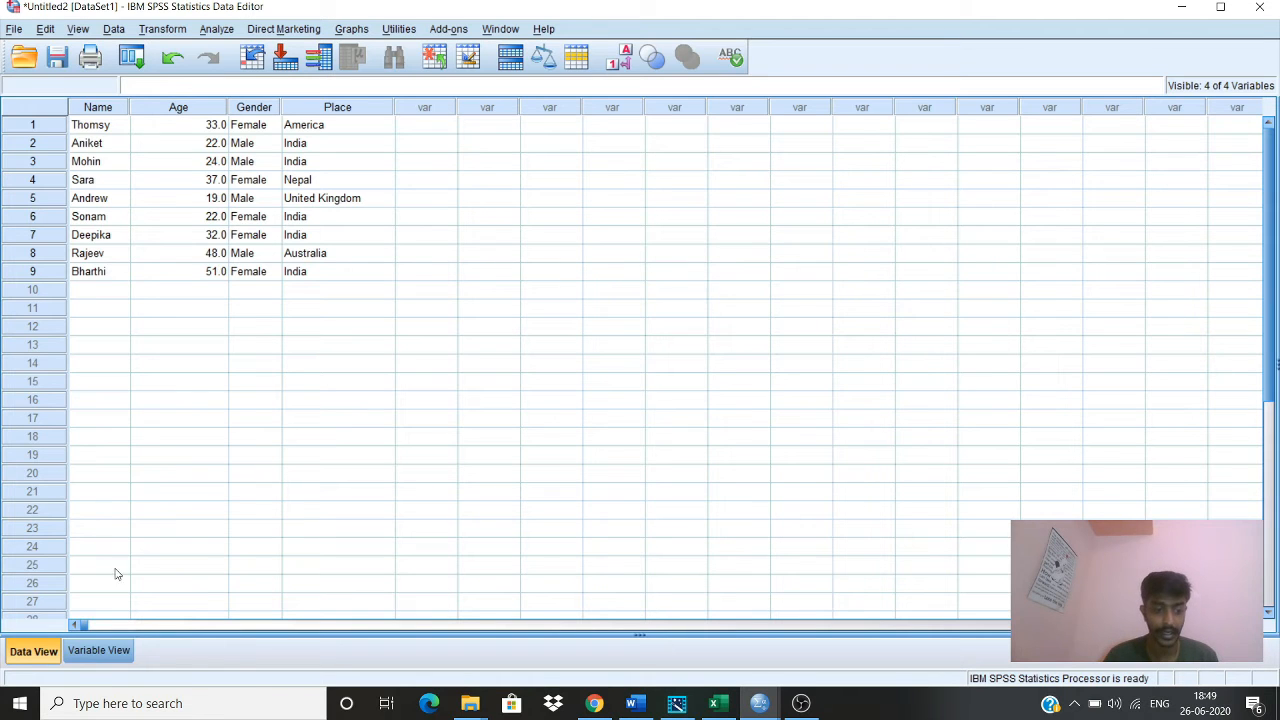
{"action": "left_click", "coordinate": [99, 651]}
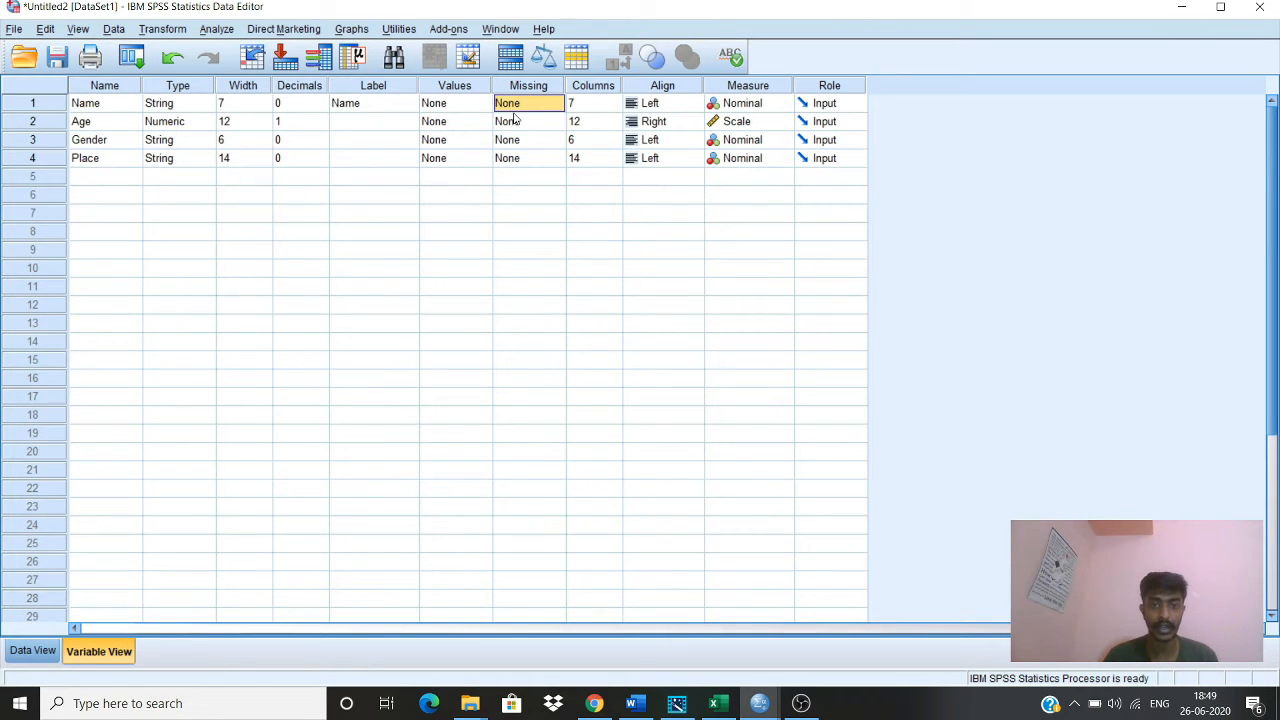
{"action": "left_click", "coordinate": [578, 103]}
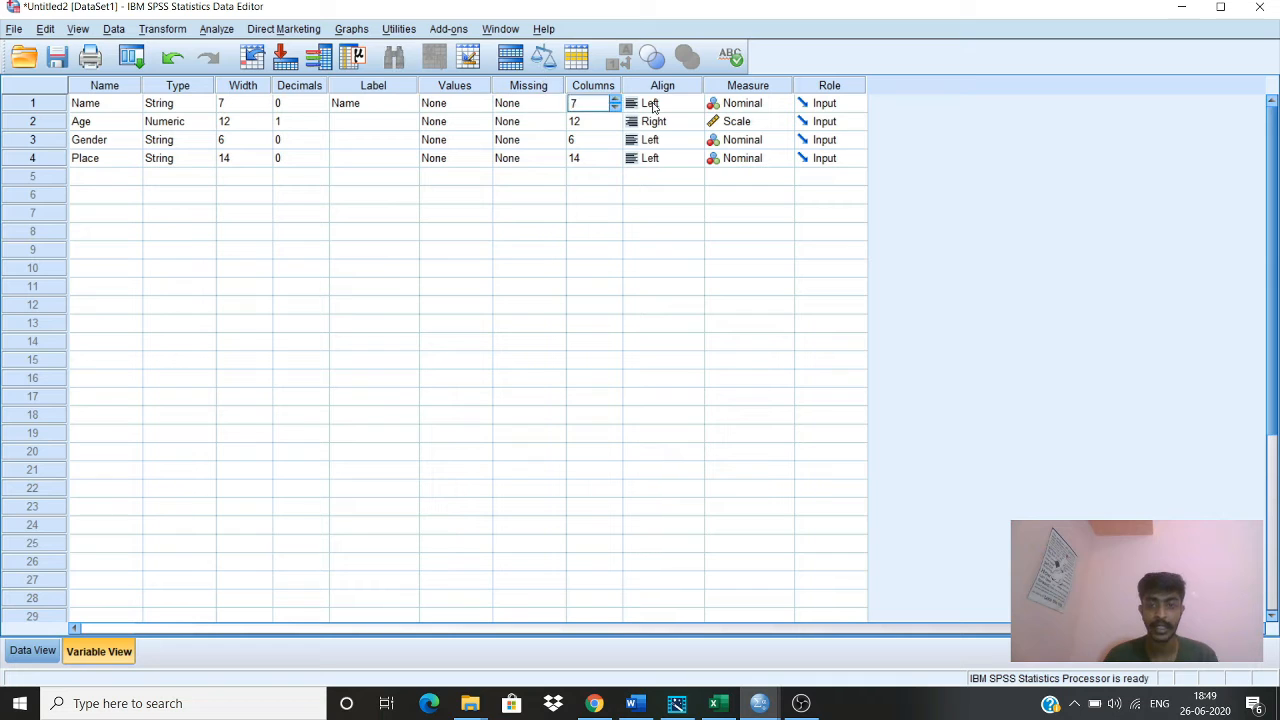
Try the Left, Right and Center alignments for the Name variable and set it back to Left.
{"action": "left_click", "coordinate": [652, 104]}
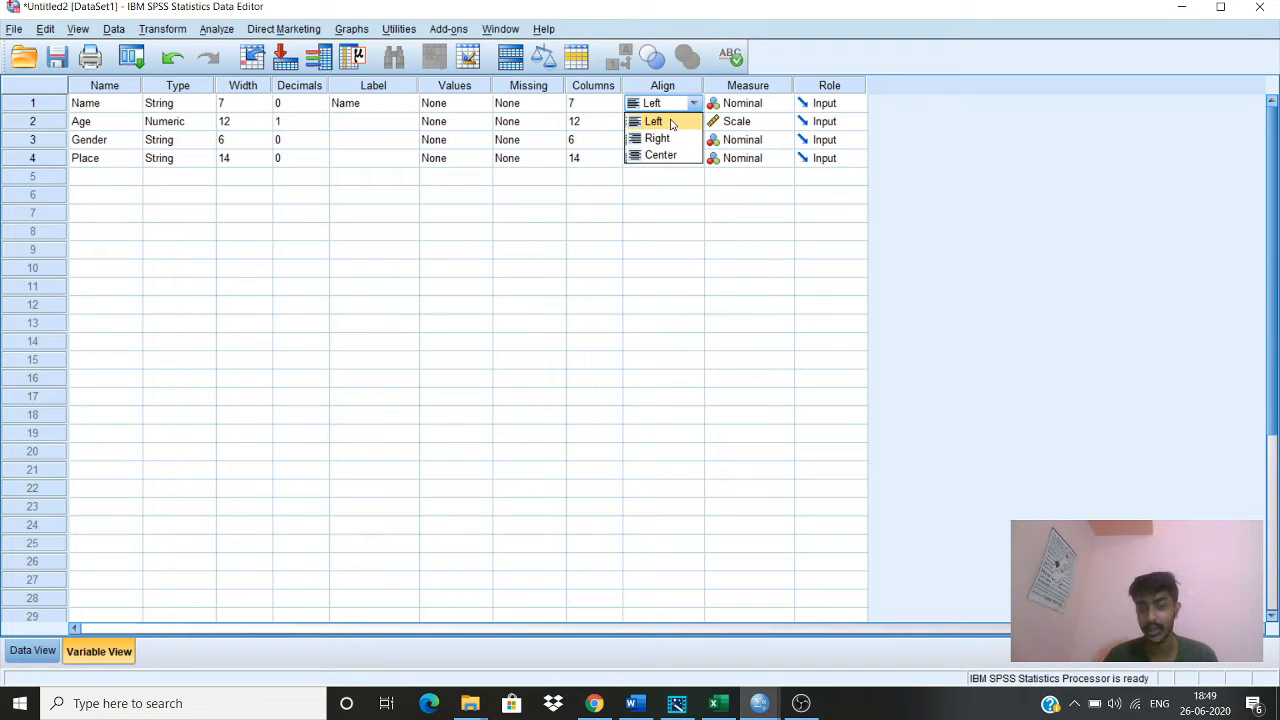
{"action": "left_click", "coordinate": [672, 123]}
{"action": "left_click", "coordinate": [673, 104]}
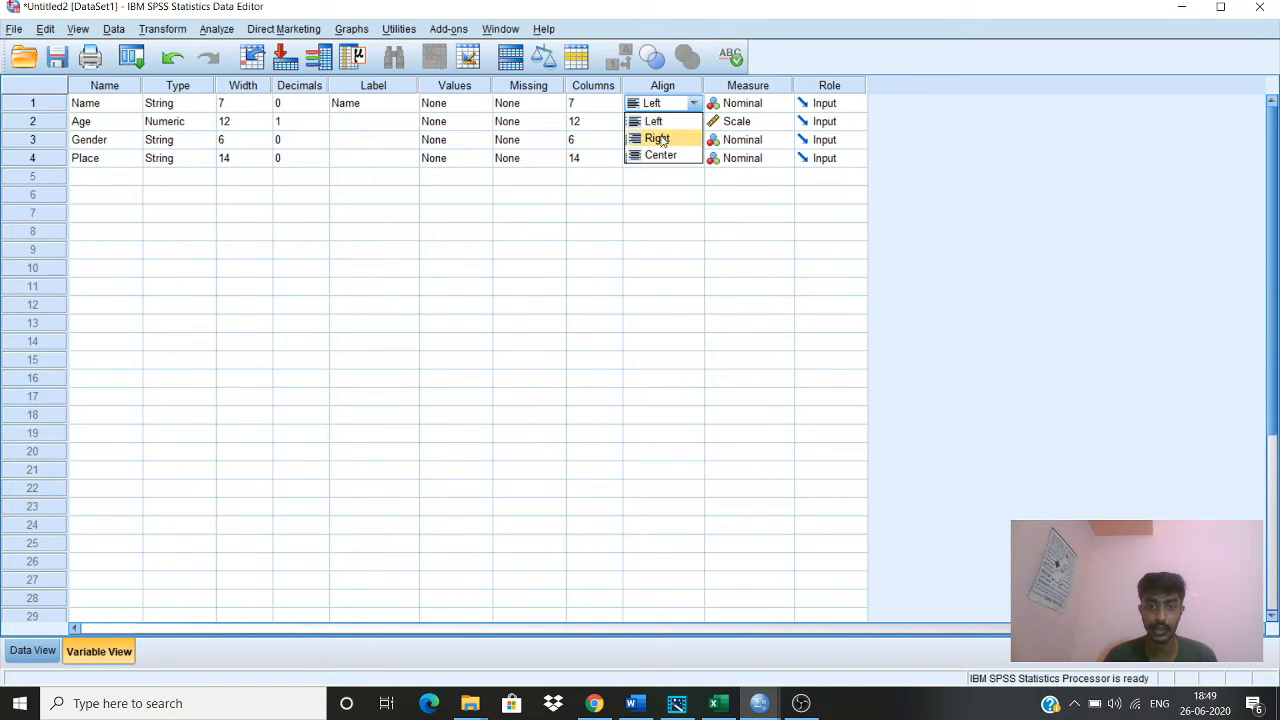
{"action": "left_click", "coordinate": [665, 138]}
{"action": "left_click", "coordinate": [692, 106]}
{"action": "left_click", "coordinate": [665, 156]}
{"action": "left_click", "coordinate": [695, 103]}
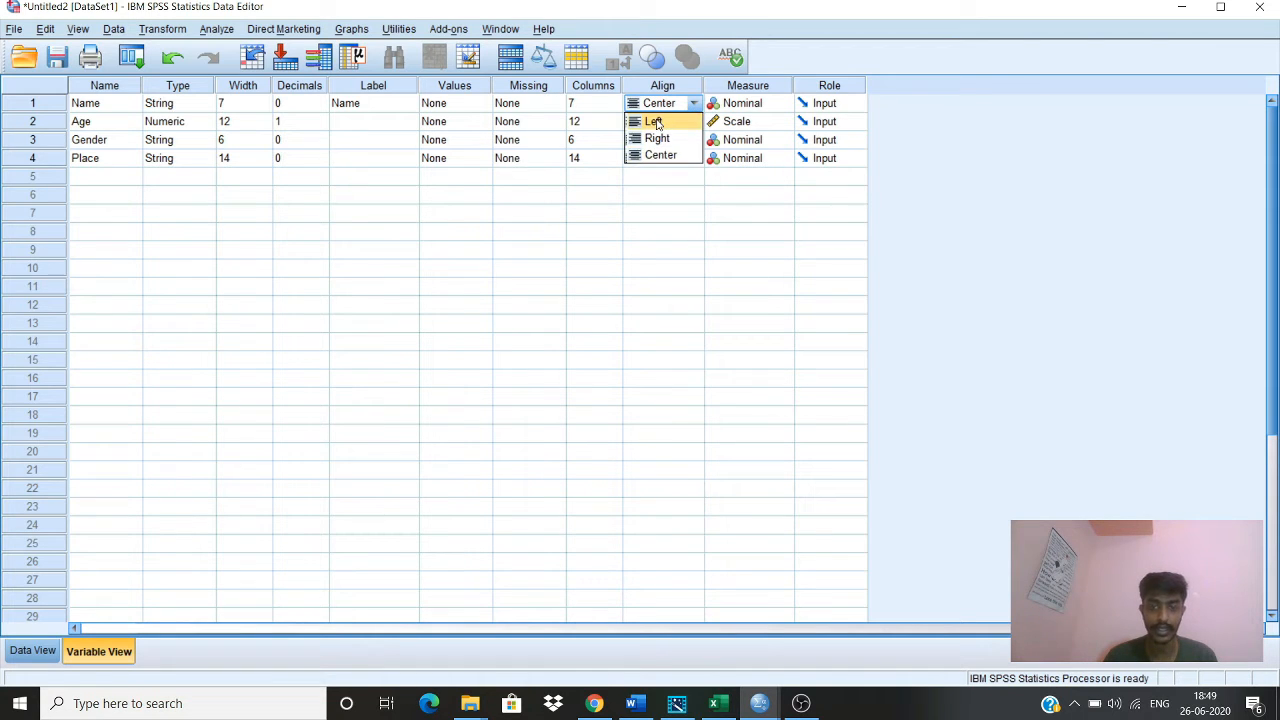
{"action": "left_click", "coordinate": [657, 122]}
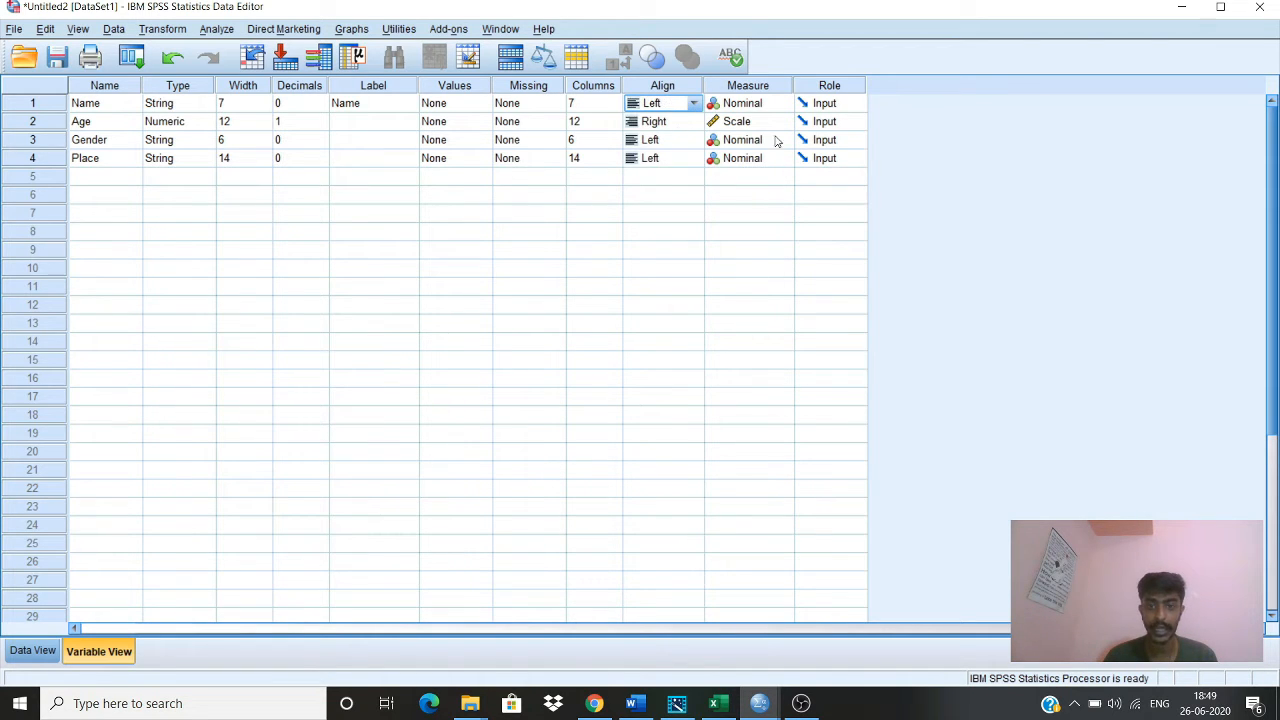
Check the data and review the measurement levels for the Name variable, keeping Nominal.
{"action": "left_click", "coordinate": [34, 651]}
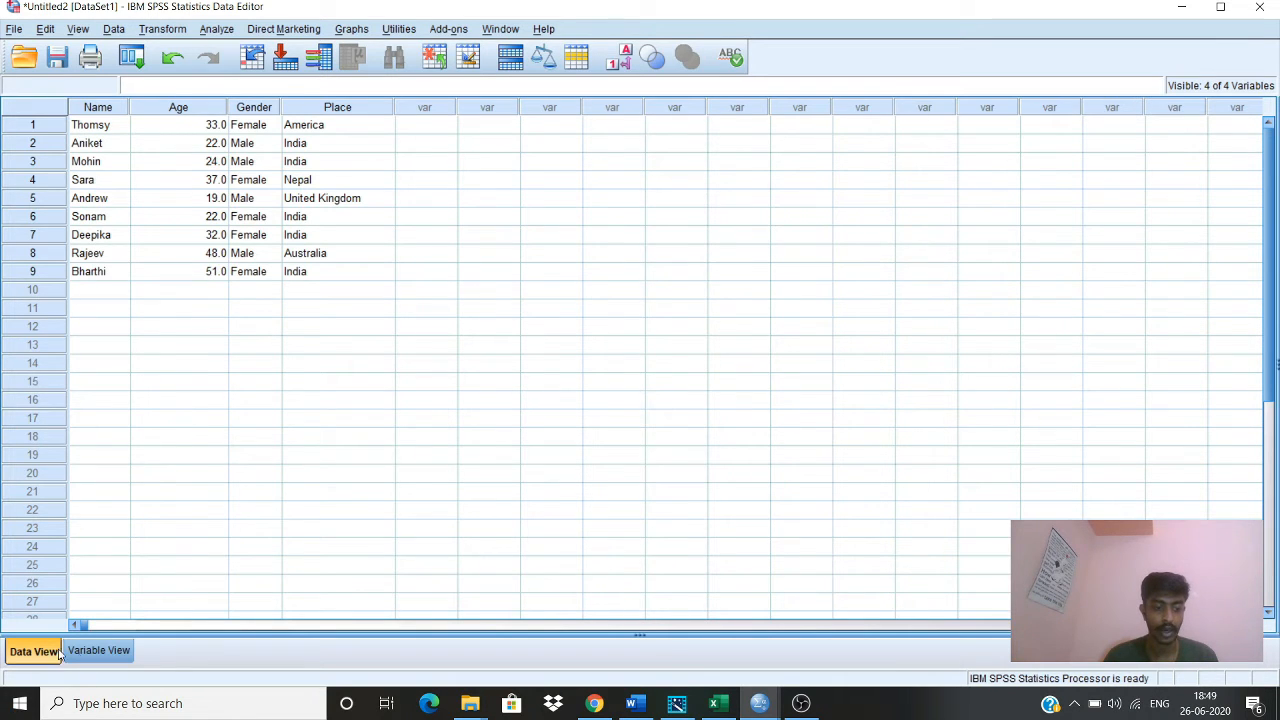
{"action": "left_click", "coordinate": [99, 651]}
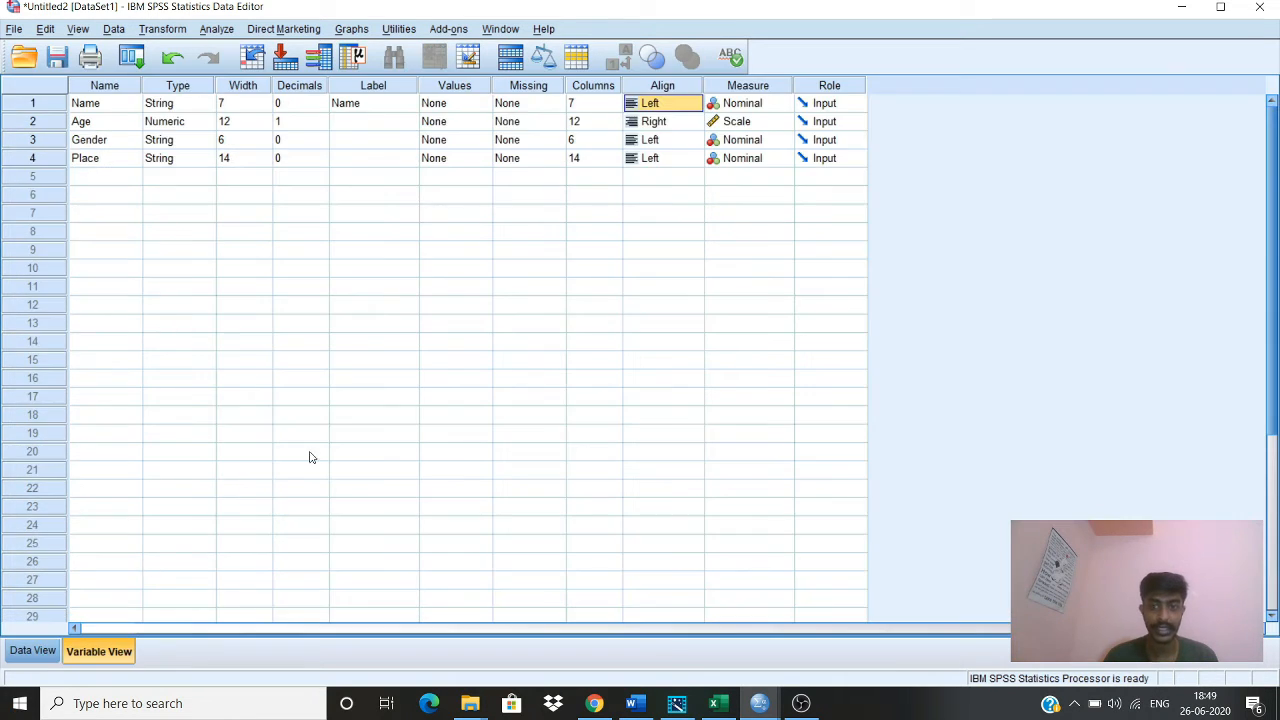
{"action": "left_click", "coordinate": [753, 104]}
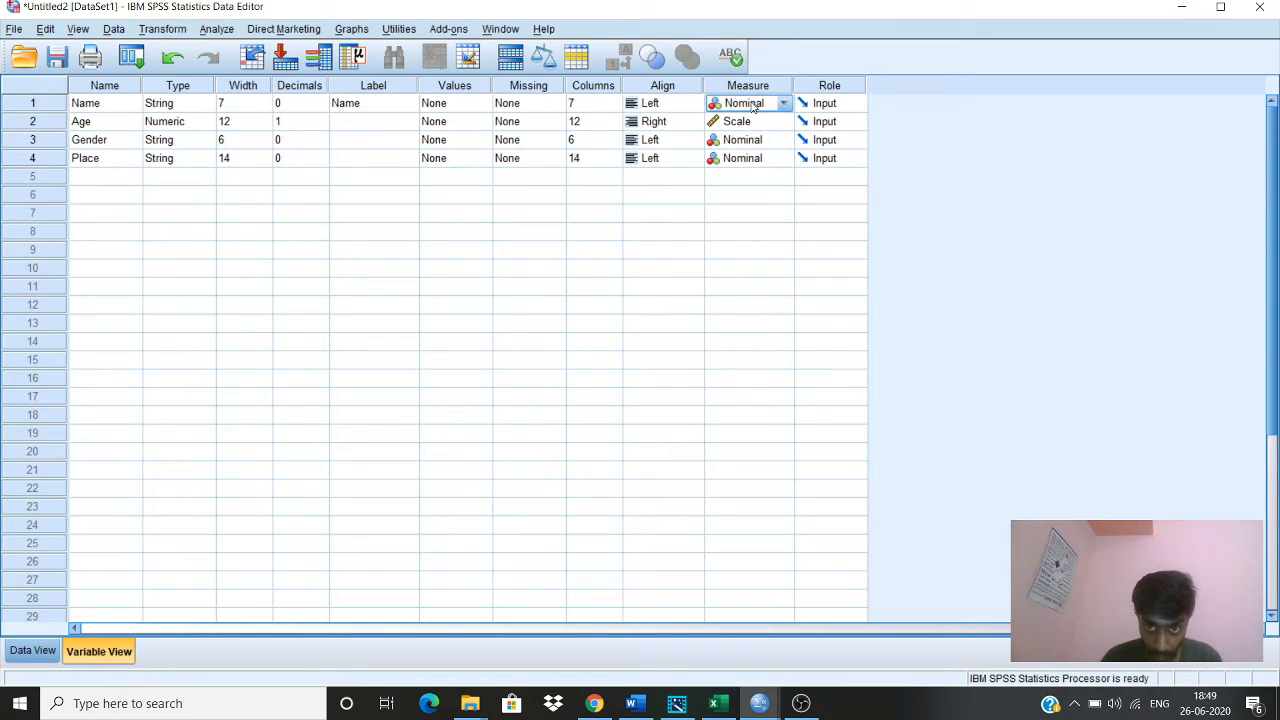
{"action": "left_click", "coordinate": [755, 106]}
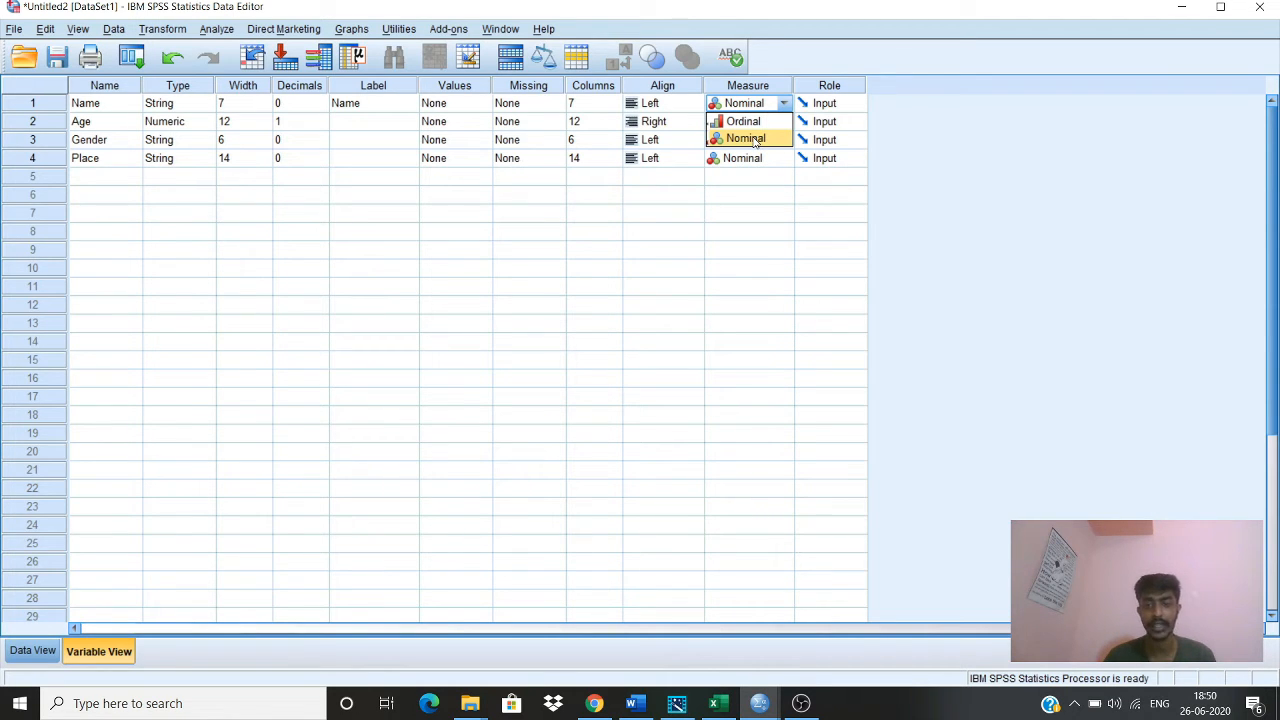
{"action": "left_click", "coordinate": [755, 141]}
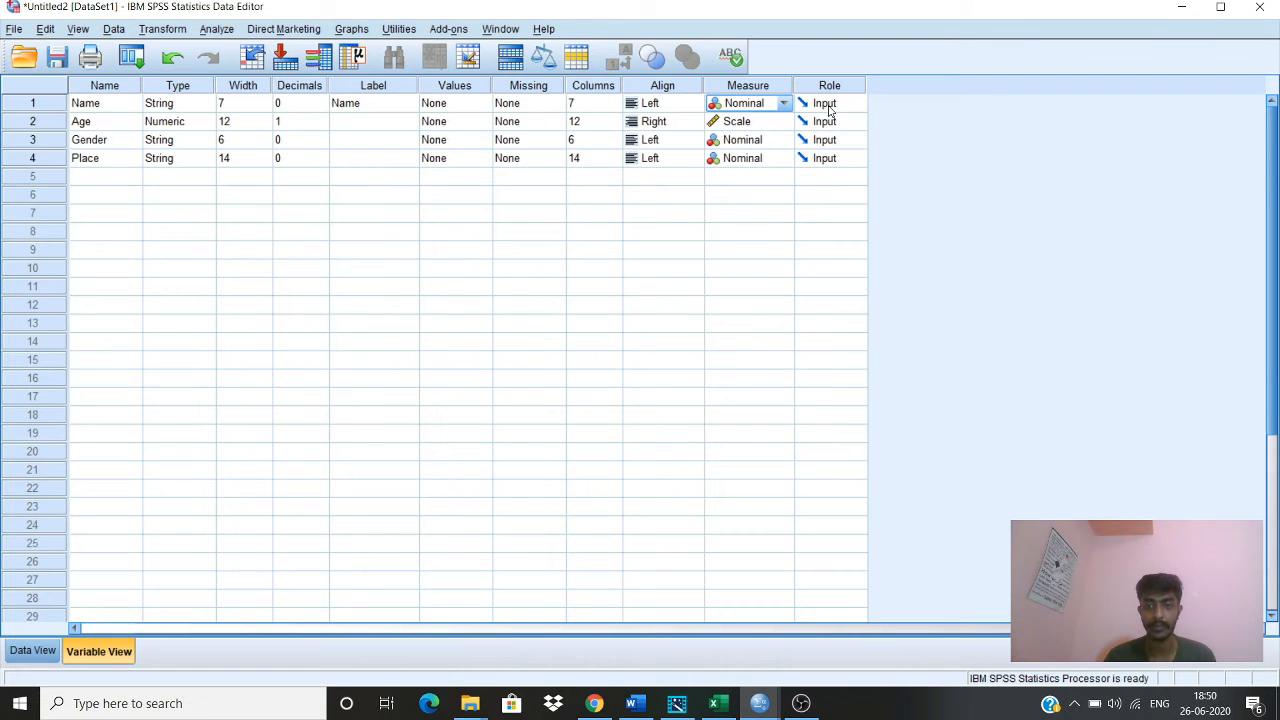
Compare the Name column in Data View with its row in Variable View.
{"action": "left_click", "coordinate": [14, 655]}
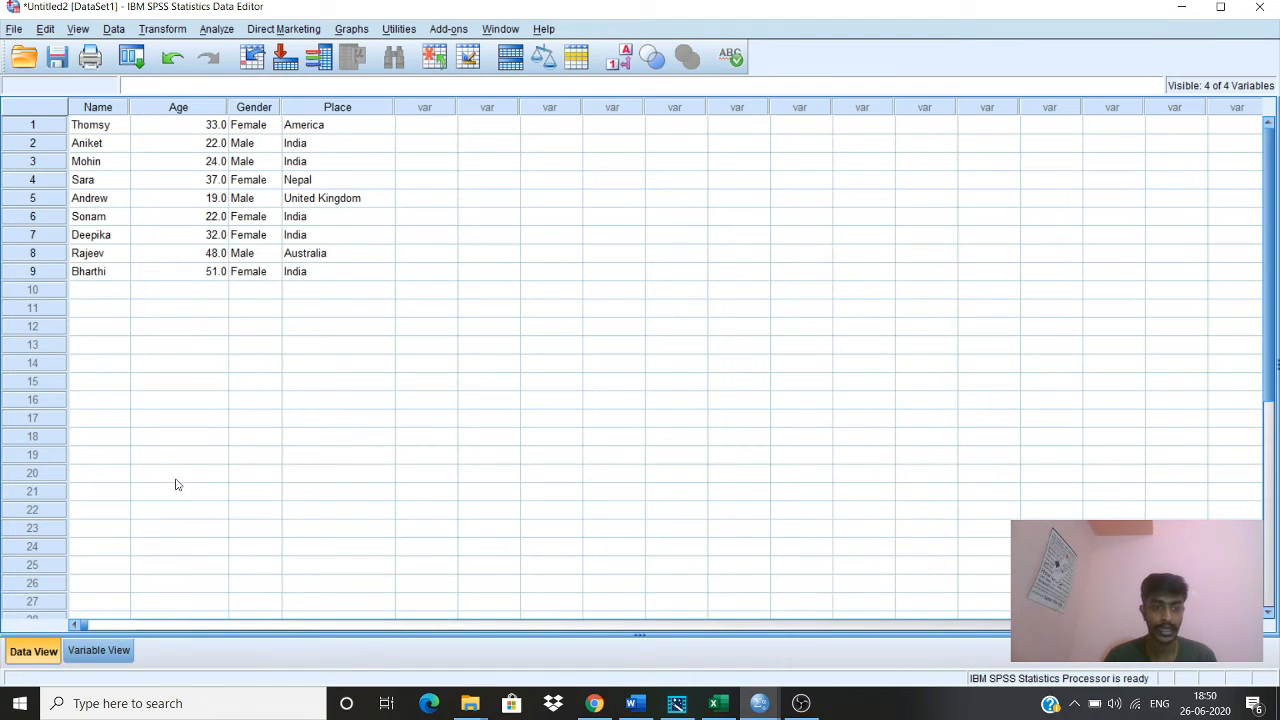
{"action": "left_click", "coordinate": [95, 651]}
{"action": "left_click", "coordinate": [32, 651]}
{"action": "left_click", "coordinate": [92, 655]}
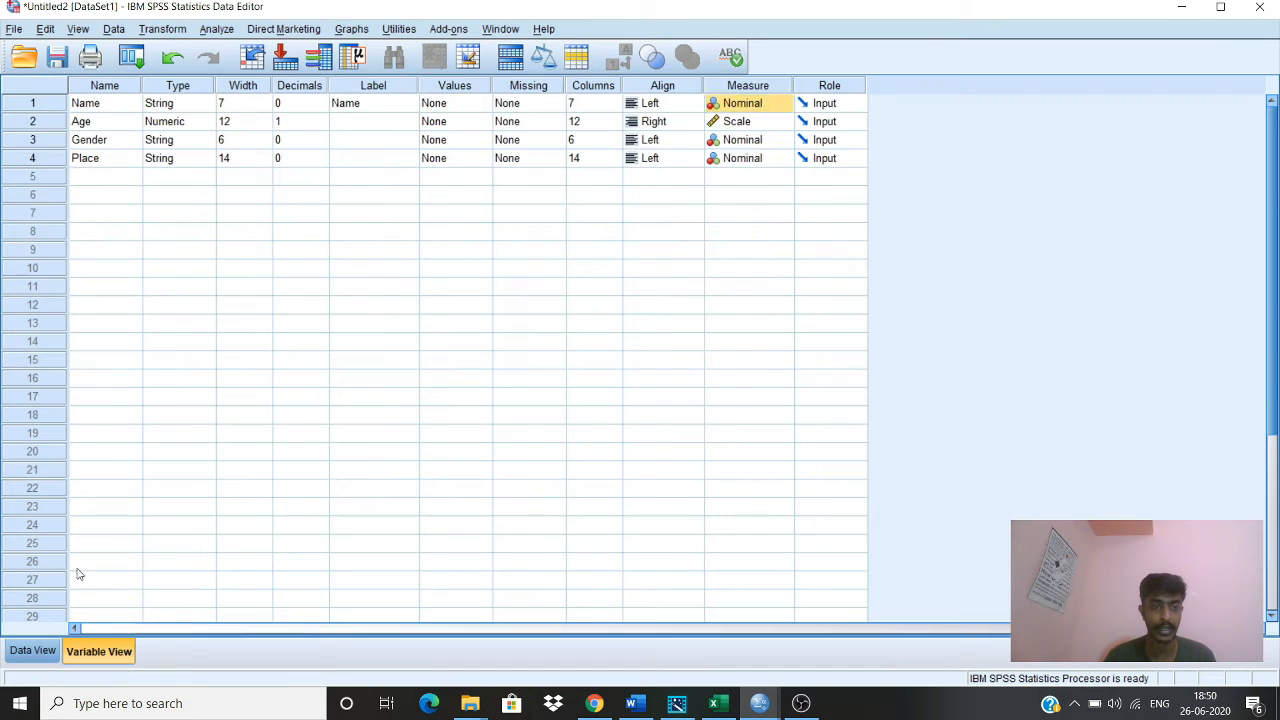
Rename the Name variable as "Idenity" and check its column heading in Data View.
{"action": "double_click", "coordinate": [100, 103]}
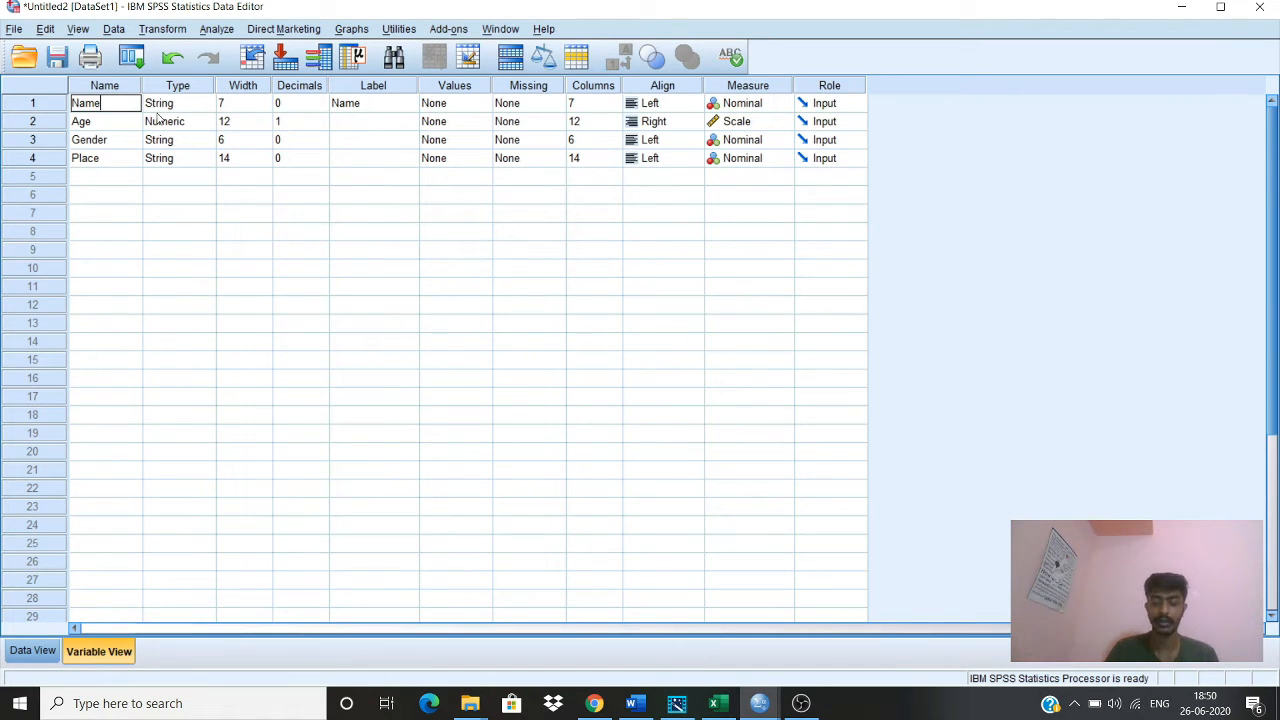
{"action": "key", "text": "BackSpace"}
{"action": "key", "text": "BackSpace"}
{"action": "key", "text": "BackSpace"}
{"action": "key", "text": "BackSpace"}
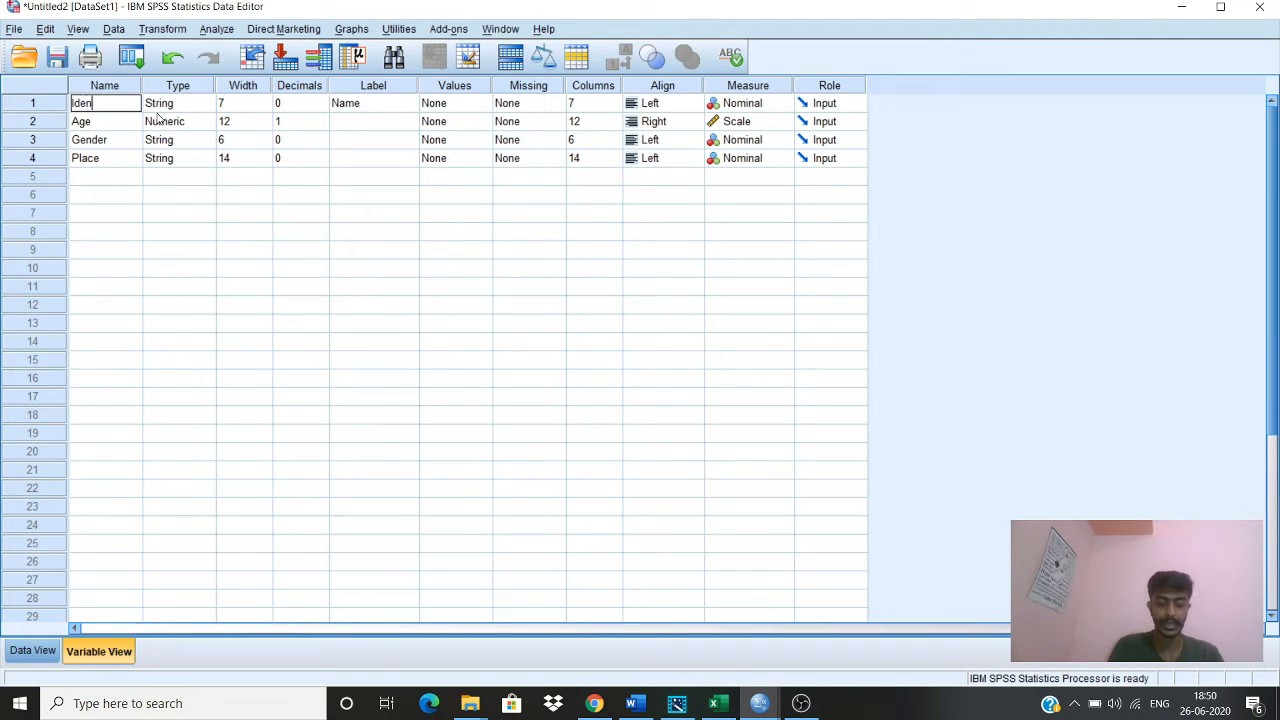
{"action": "key", "text": "Return"}
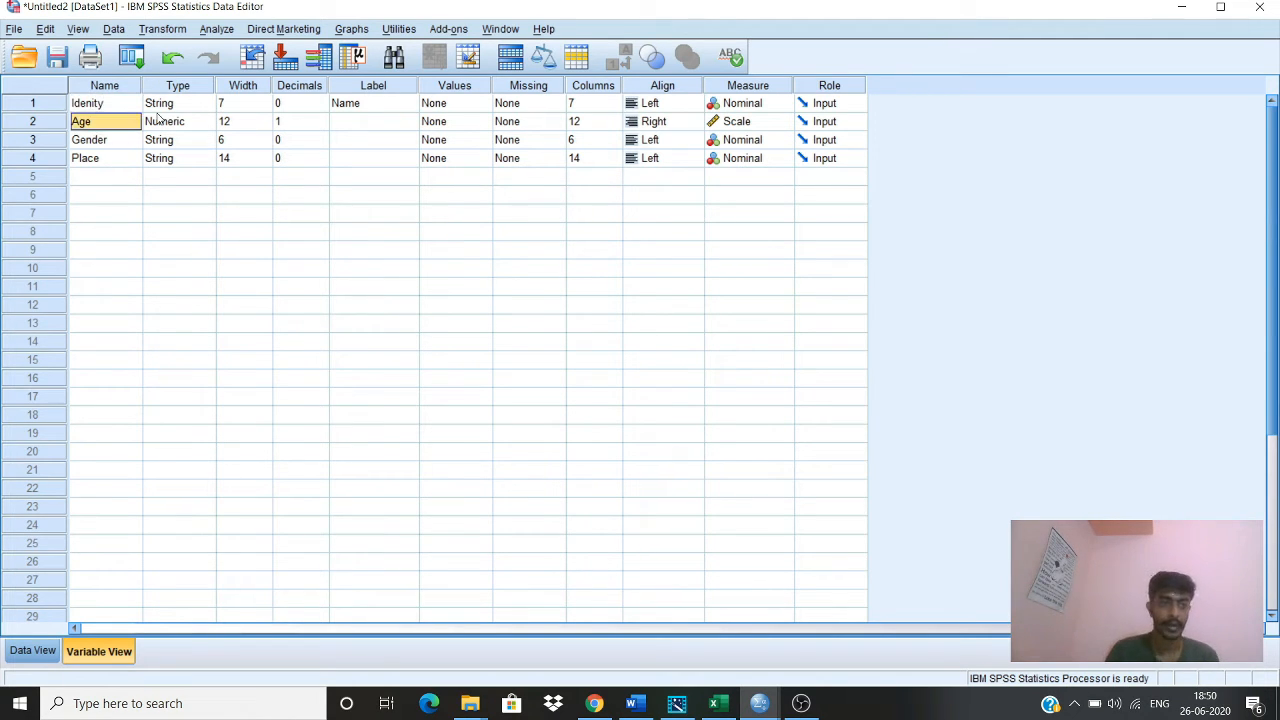
{"action": "left_click", "coordinate": [33, 651]}
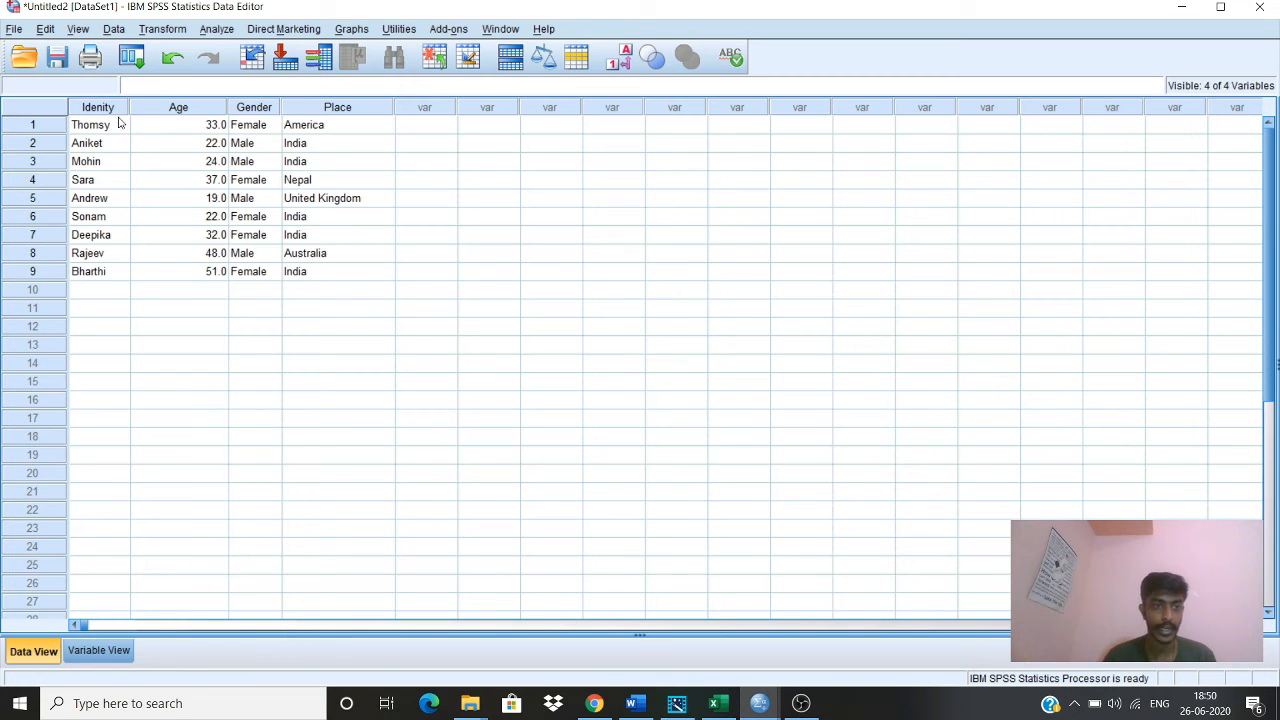
Change the first variable's name back to "Name" in Variable View.
{"action": "left_click", "coordinate": [99, 651]}
{"action": "double_click", "coordinate": [104, 106]}
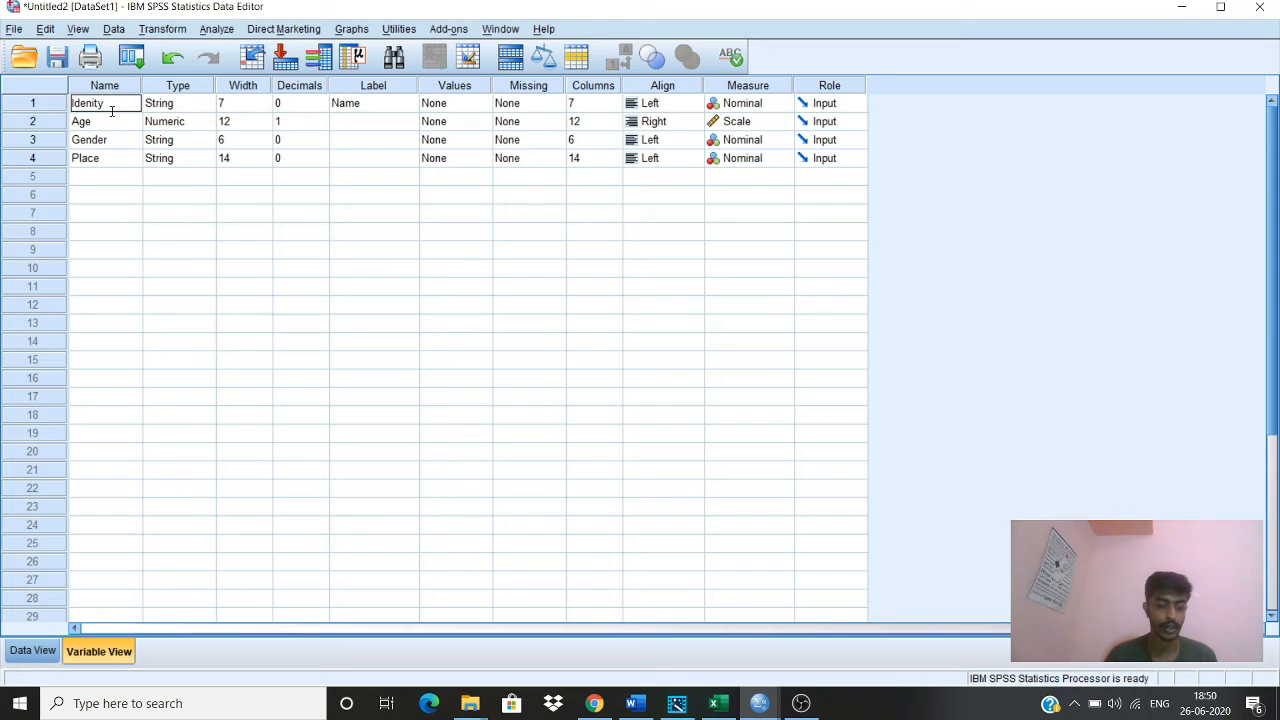
{"action": "key", "text": "BackSpace"}
{"action": "key", "text": "BackSpace"}
{"action": "key", "text": "BackSpace"}
{"action": "key", "text": "BackSpace"}
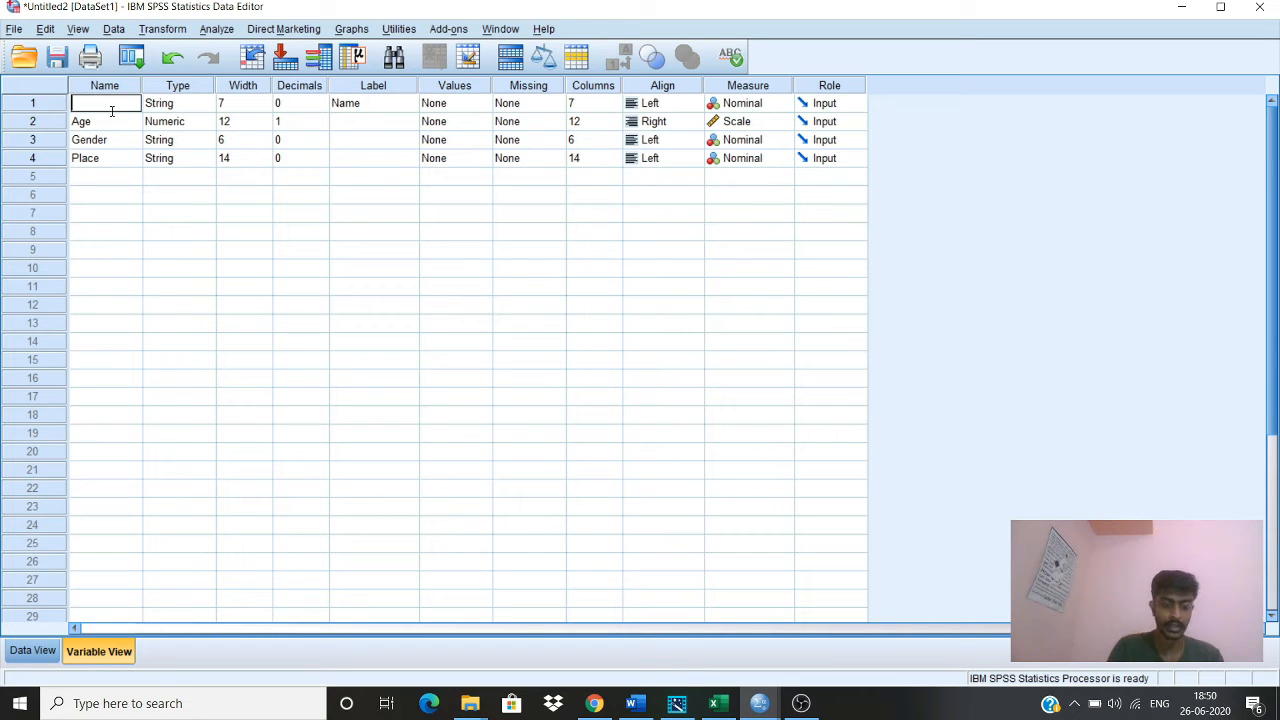
{"action": "type", "text": "Name"}
{"action": "key", "text": "Return"}
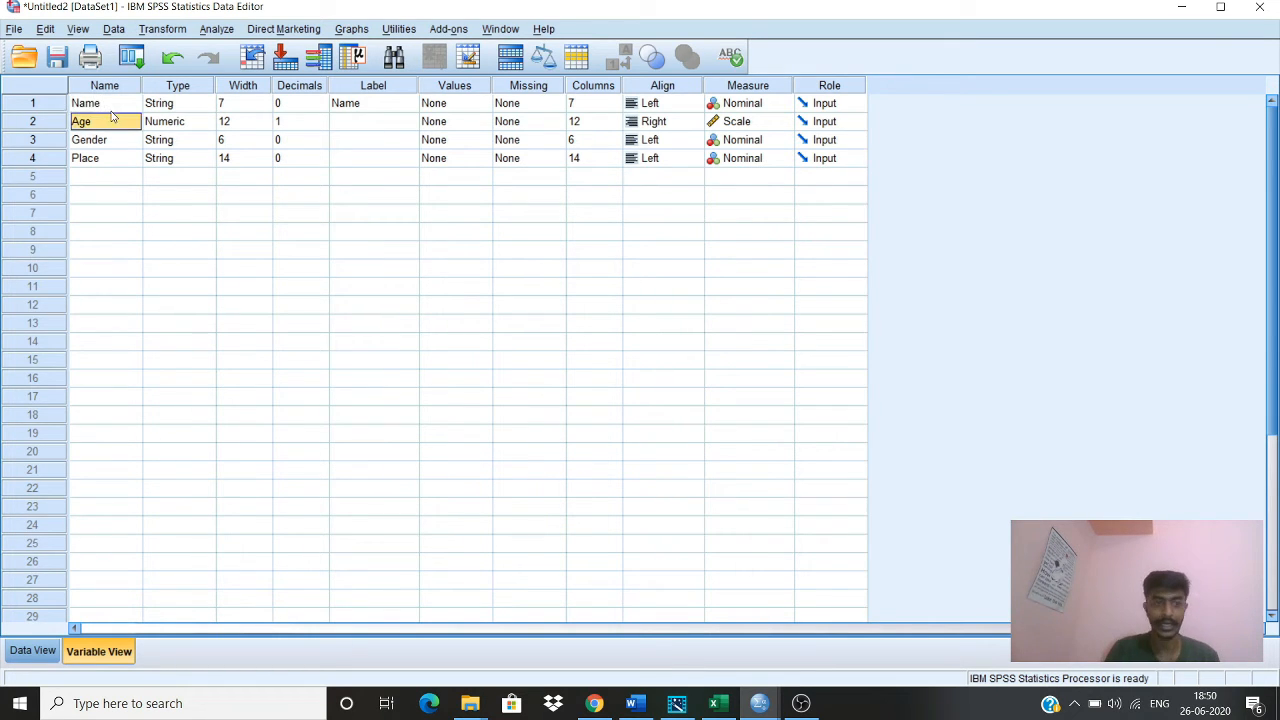
Examine the restored column heading and the first case's Name and Age values in Data View.
{"action": "left_click", "coordinate": [25, 646]}
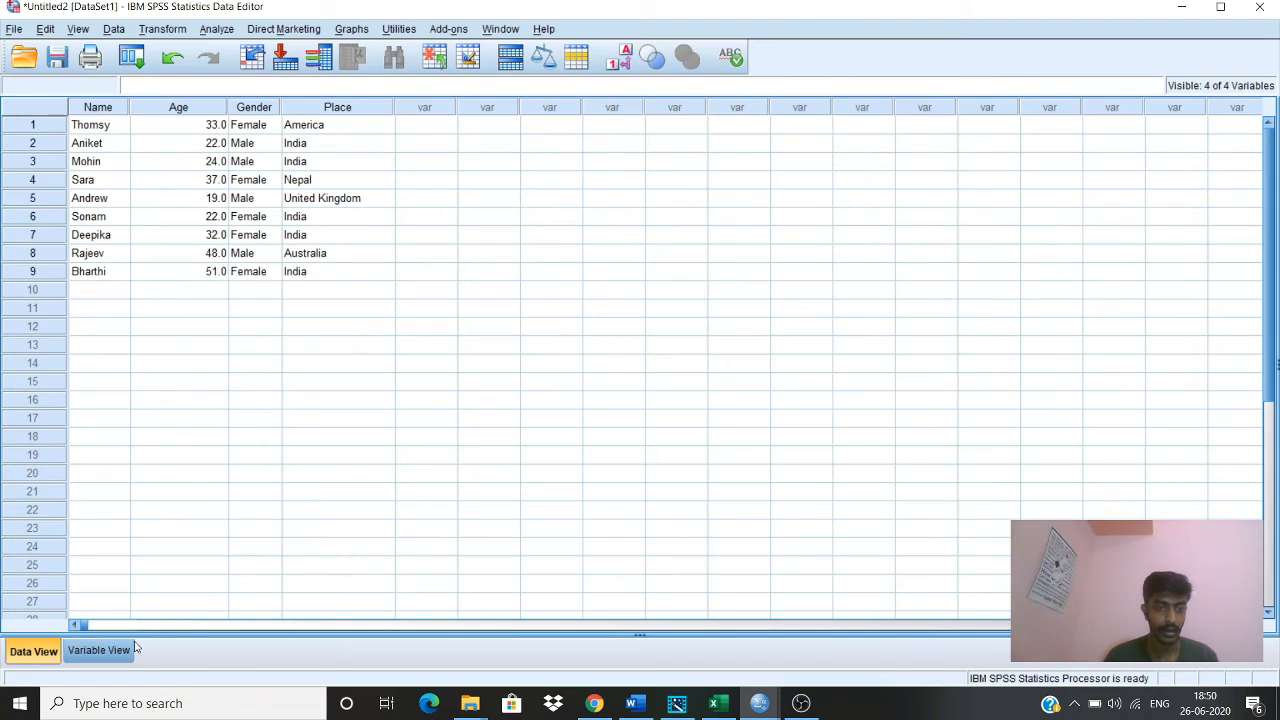
{"action": "left_click_drag", "start_coordinate": [100, 108], "coordinate": [333, 172]}
{"action": "left_click", "coordinate": [489, 143]}
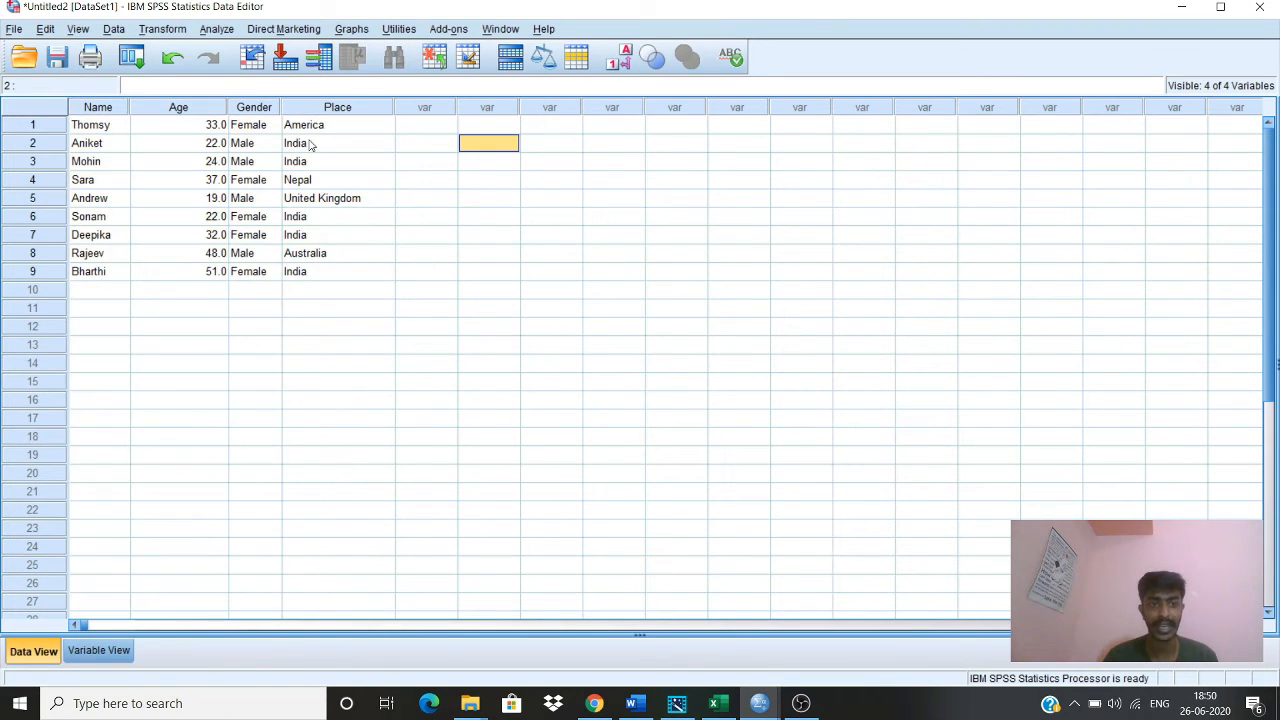
{"action": "left_click", "coordinate": [141, 131]}
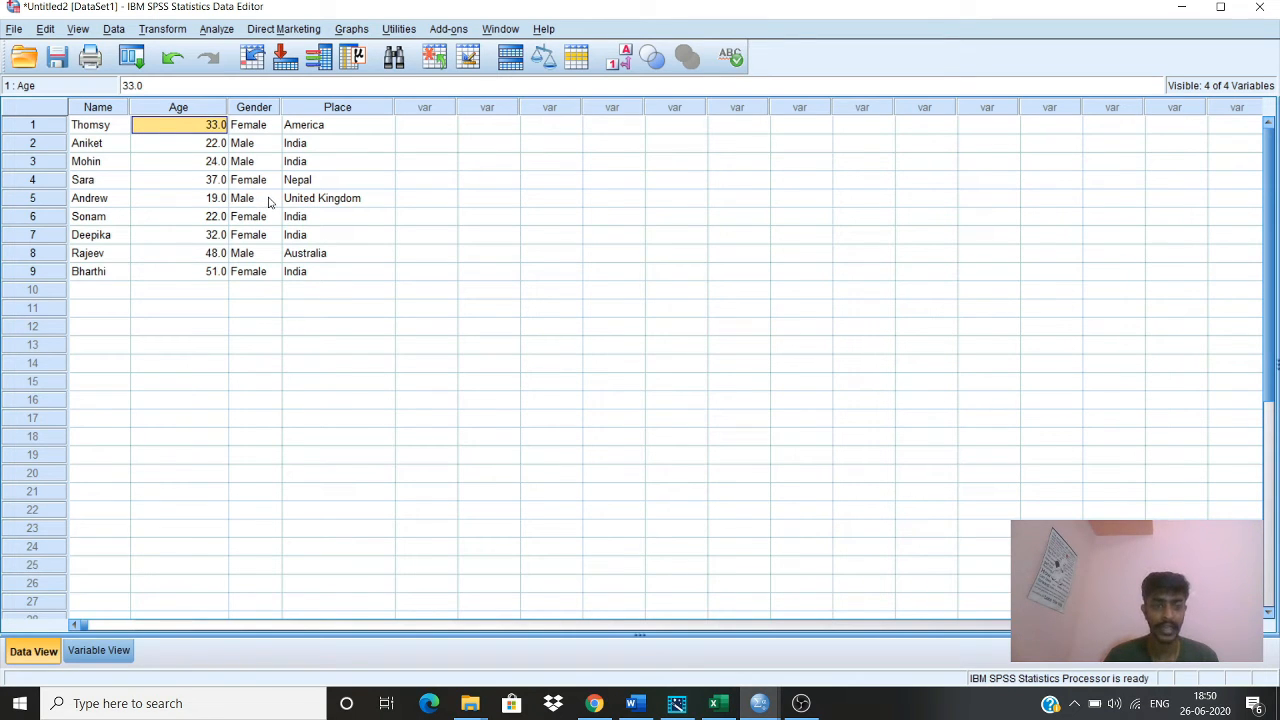
{"action": "left_click", "coordinate": [116, 124]}
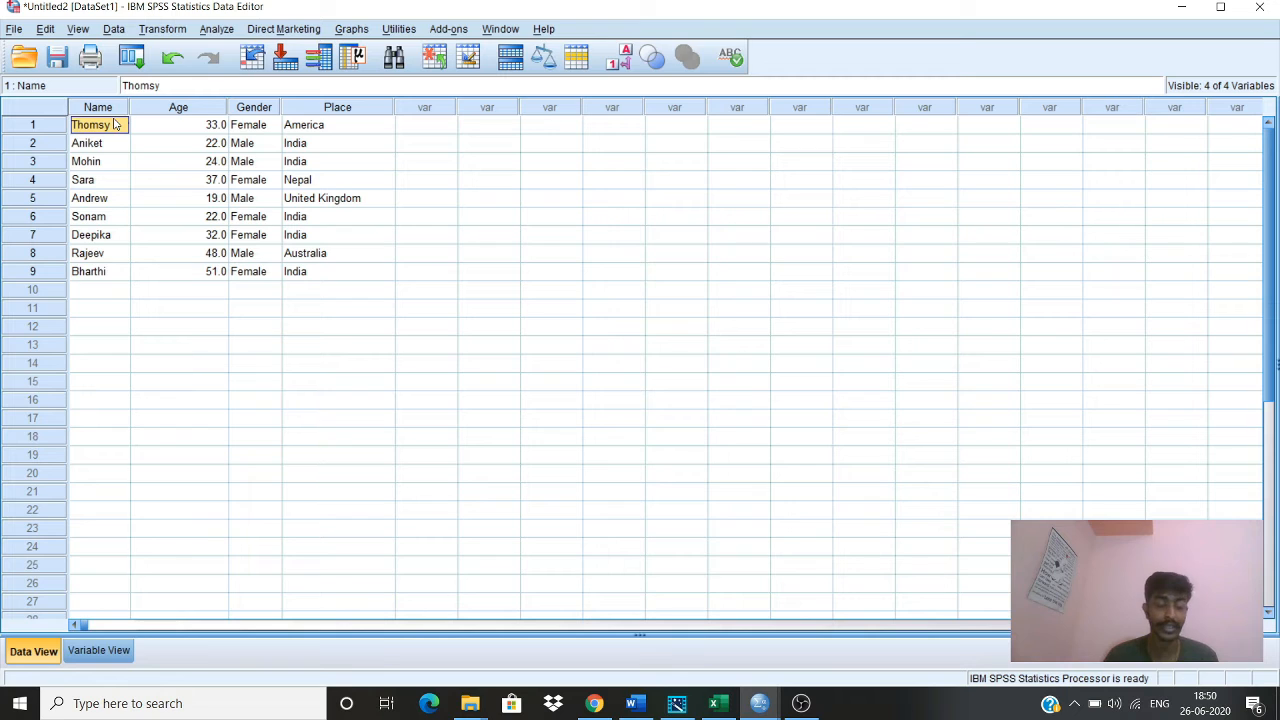
{"action": "left_click", "coordinate": [168, 127]}
{"action": "left_click", "coordinate": [123, 128]}
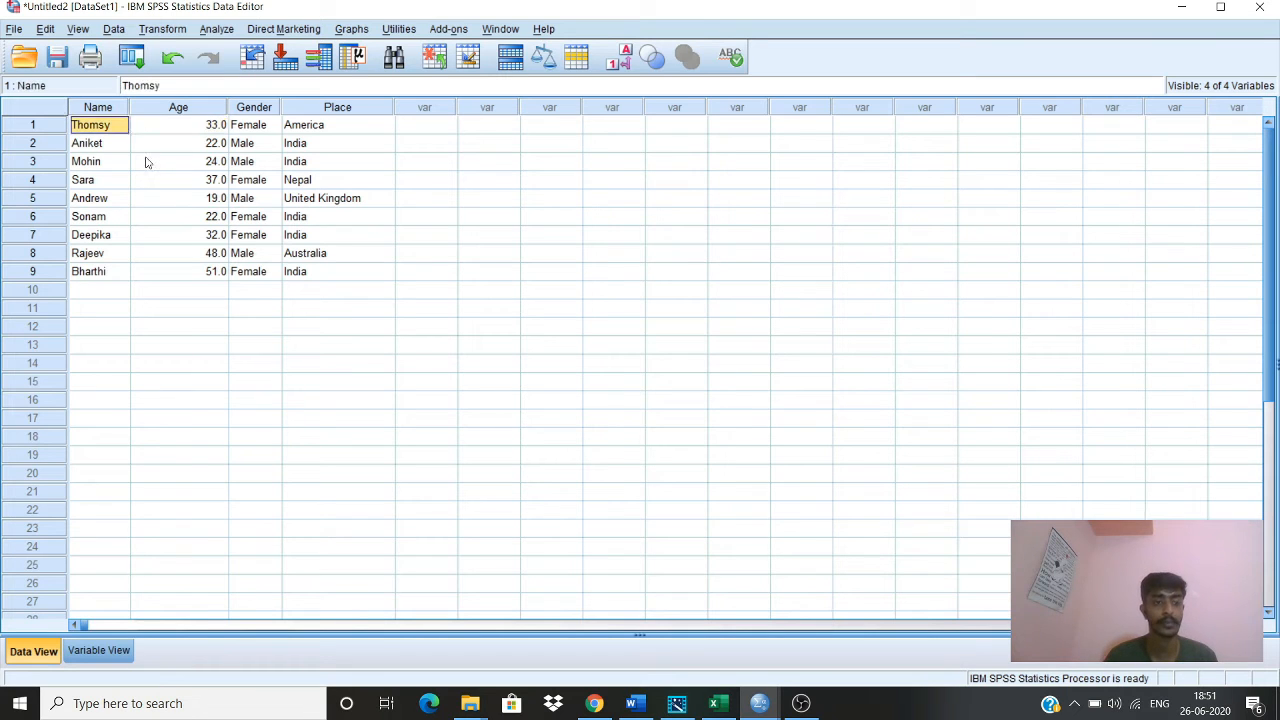
Start a Frequencies analysis under Descriptive Statistics with Gender and Place as the variables.
{"action": "left_click", "coordinate": [141, 179]}
{"action": "left_click", "coordinate": [88, 127]}
{"action": "left_click", "coordinate": [216, 29]}
{"action": "mouse_move", "coordinate": [243, 49]}
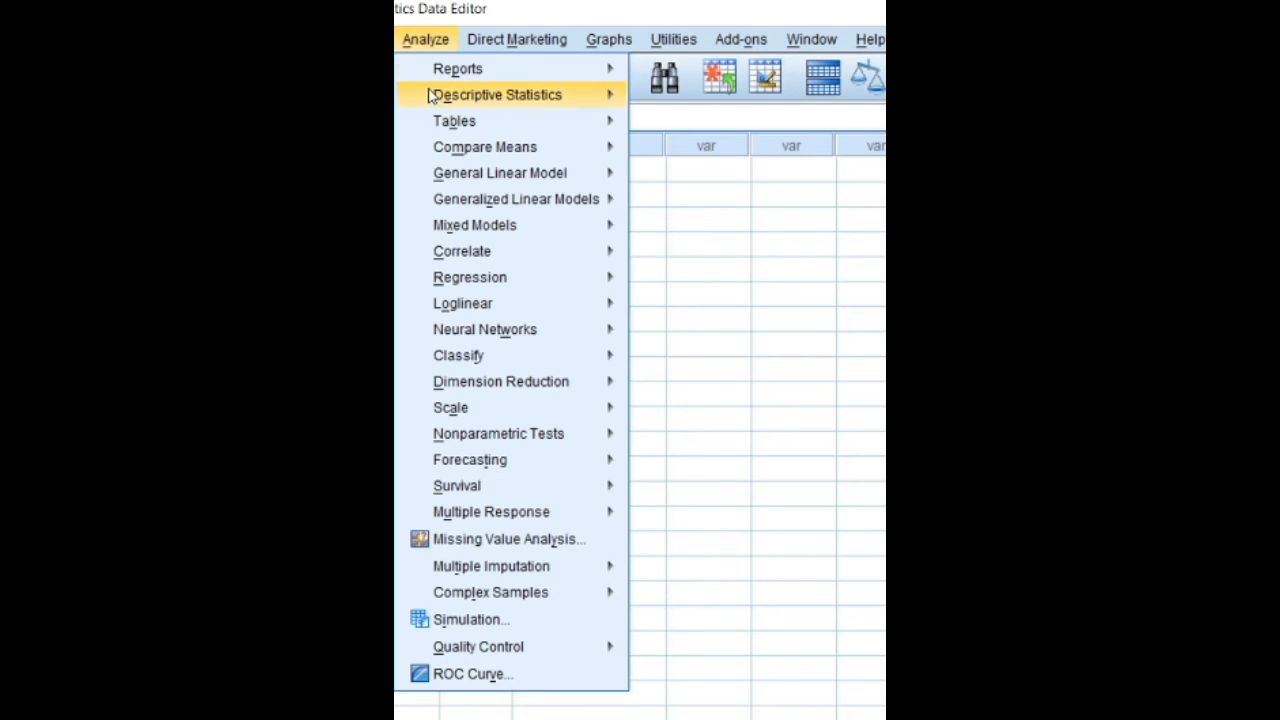
{"action": "mouse_move", "coordinate": [432, 95]}
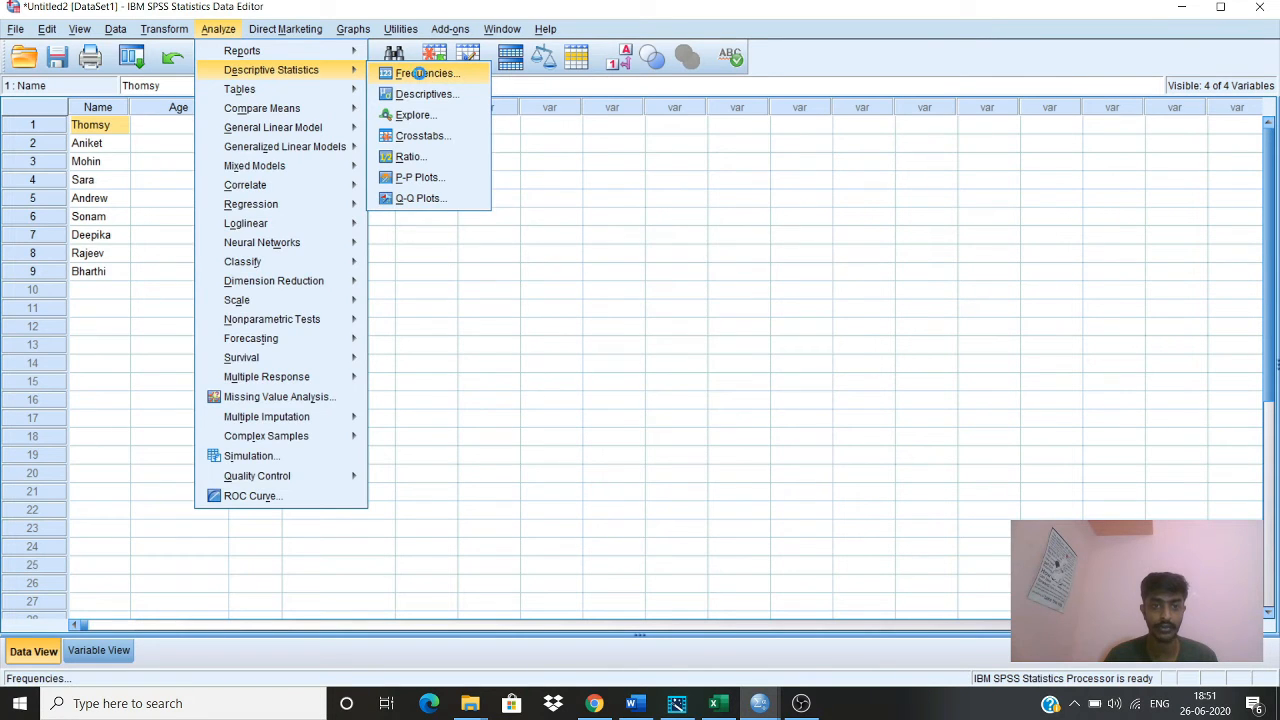
{"action": "left_click", "coordinate": [418, 73]}
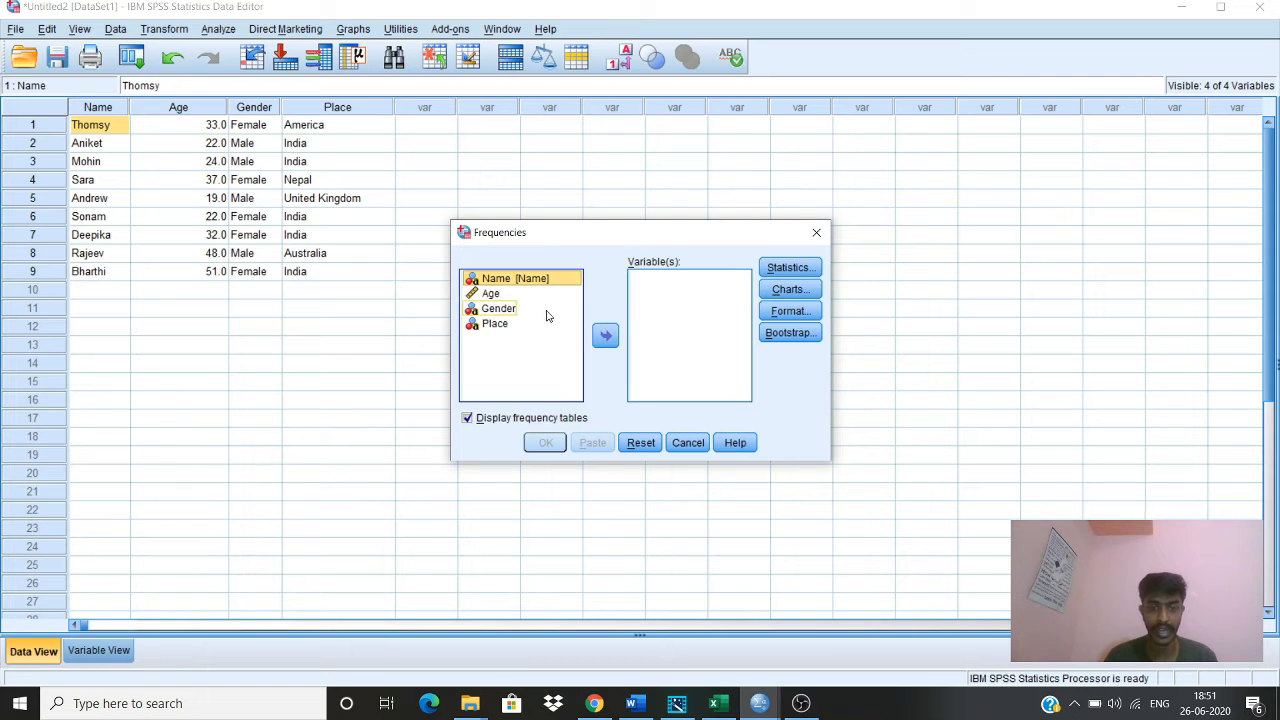
{"action": "left_click", "coordinate": [512, 311]}
{"action": "left_click", "coordinate": [506, 325], "text": "ctrl"}
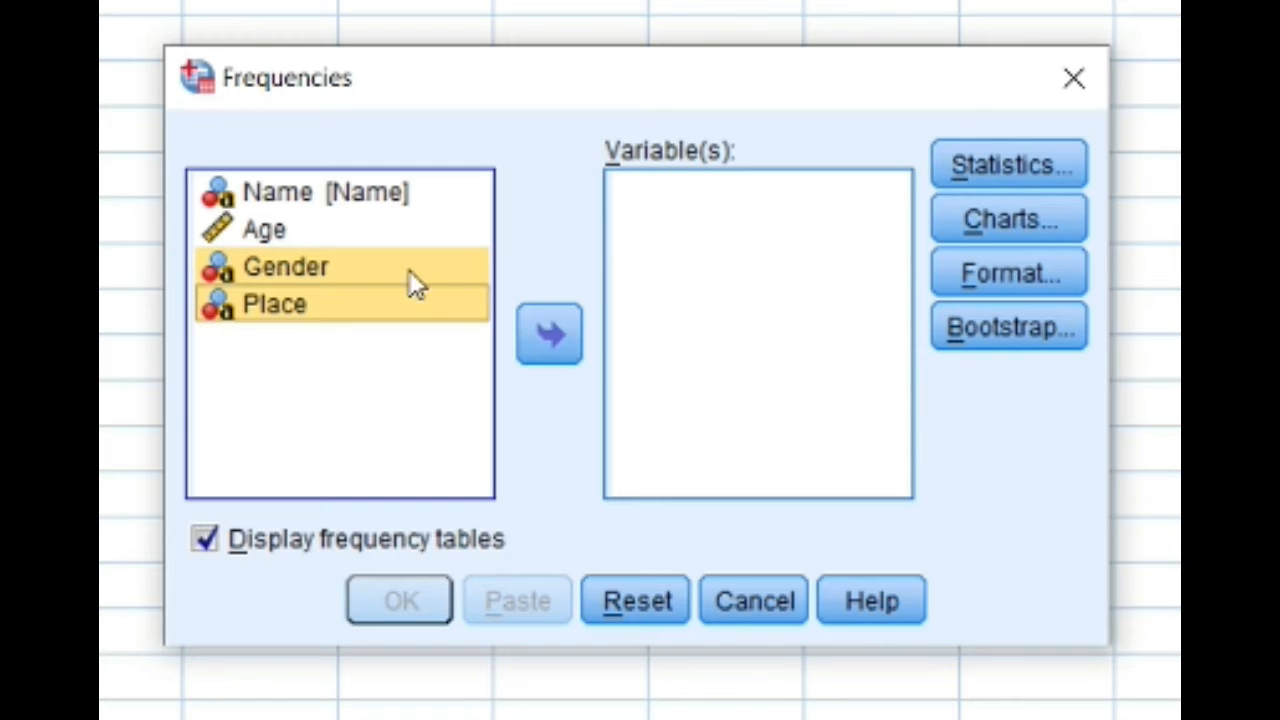
{"action": "left_click", "coordinate": [572, 333]}
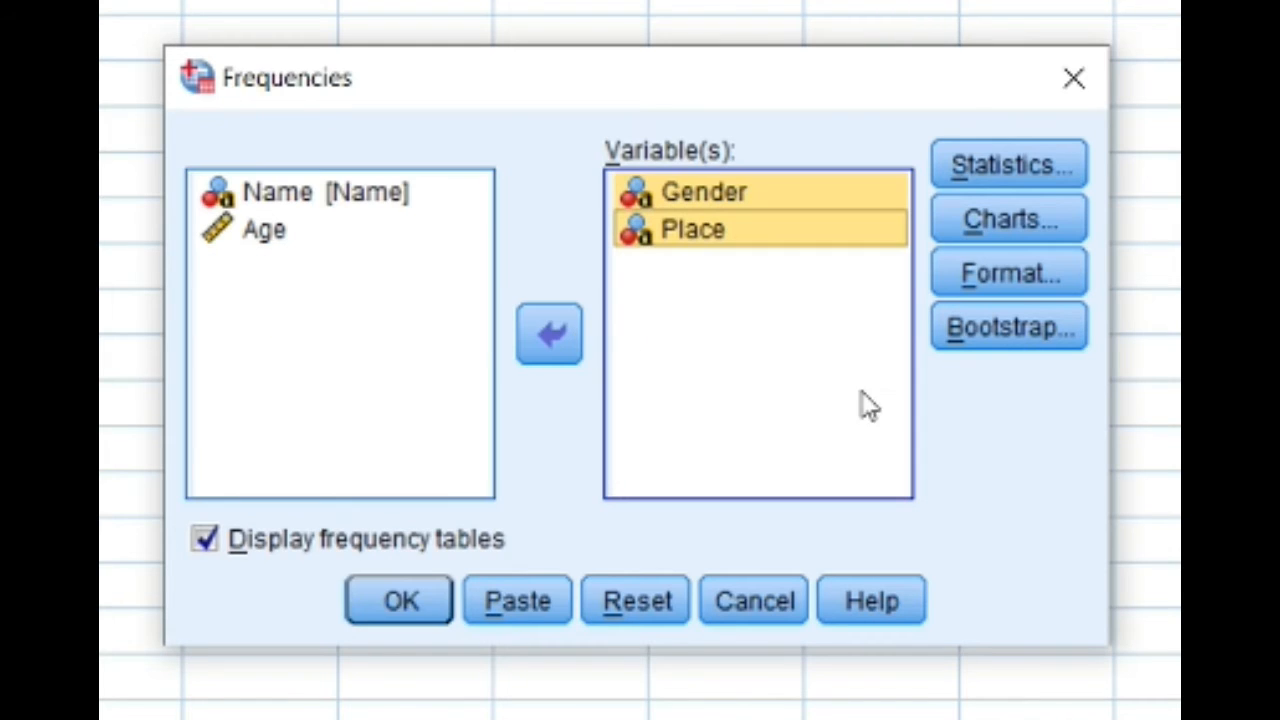
{"action": "left_click_drag", "start_coordinate": [775, 230], "coordinate": [705, 290]}
Set the Frequencies charts to pie charts showing percentages and run the analysis.
{"action": "left_click", "coordinate": [1015, 228]}
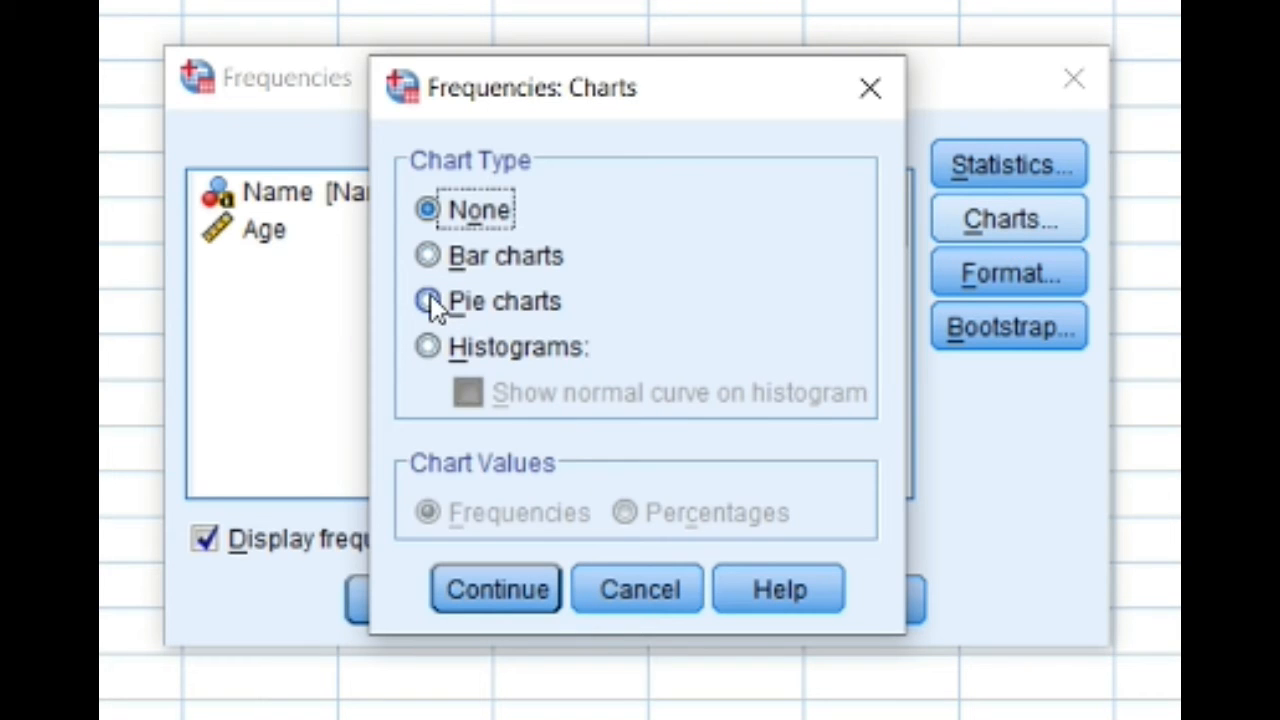
{"action": "left_click", "coordinate": [430, 302]}
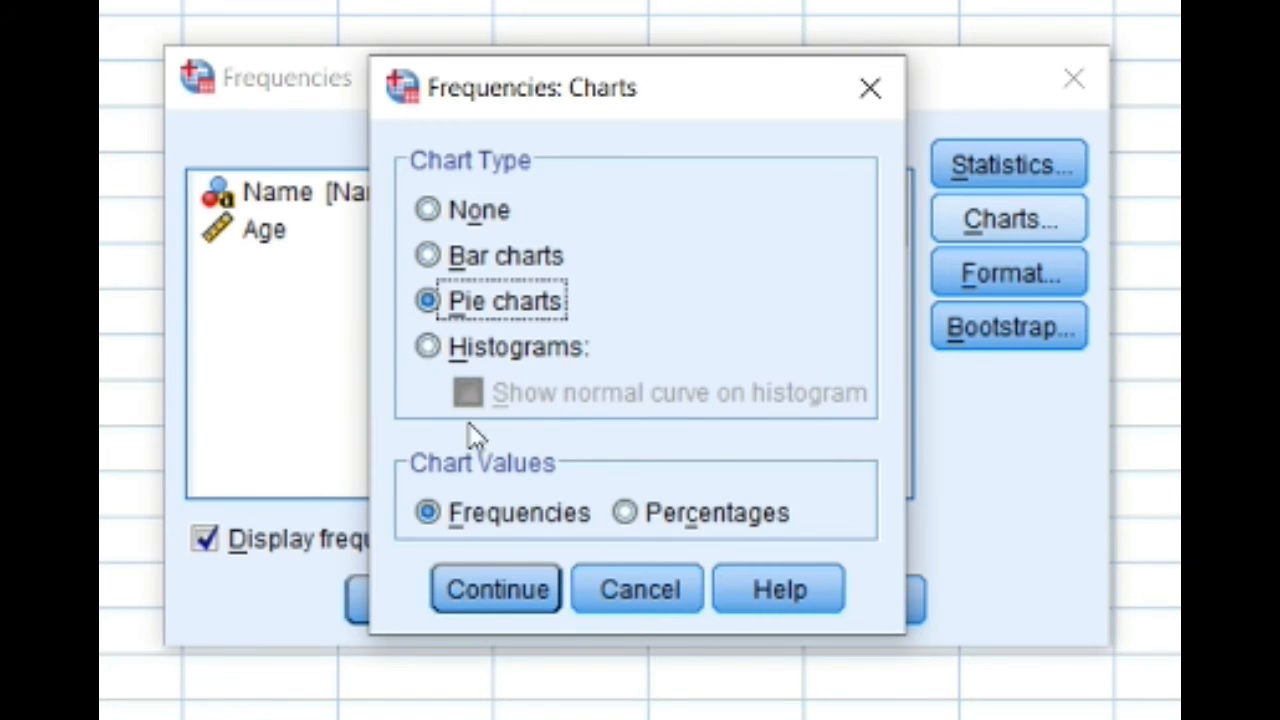
{"action": "left_click", "coordinate": [634, 511]}
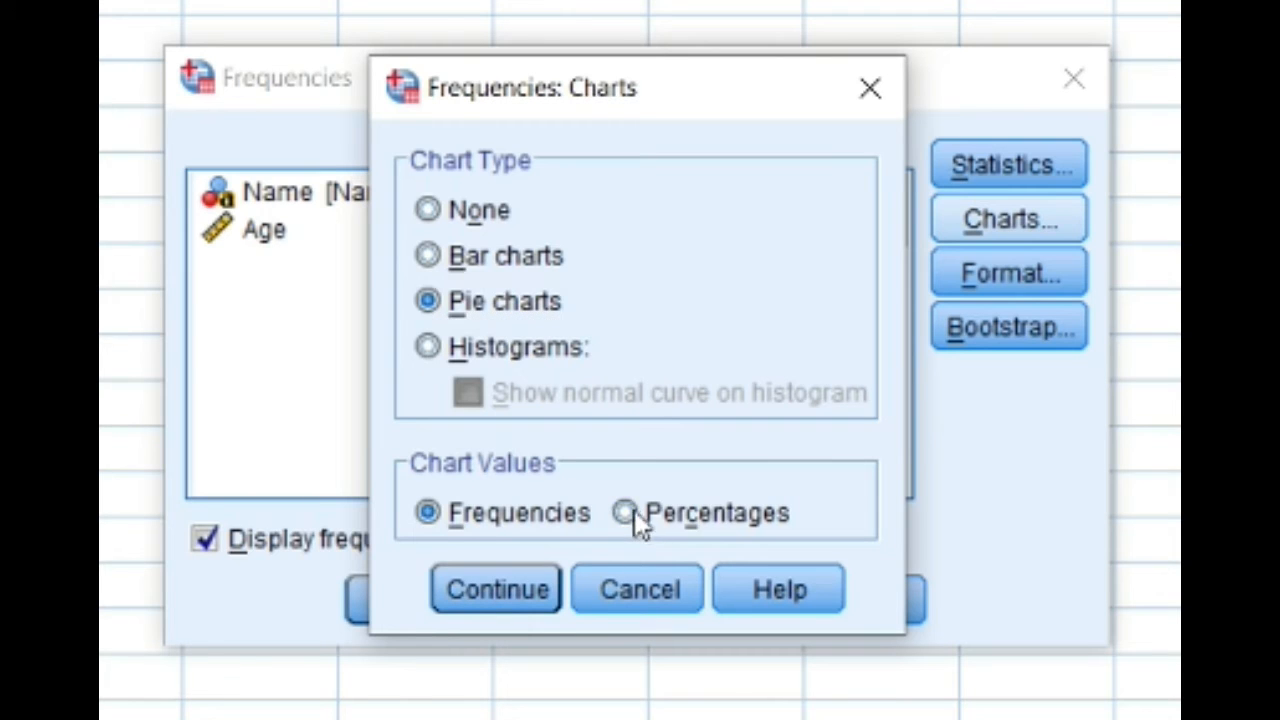
{"action": "left_click", "coordinate": [528, 610]}
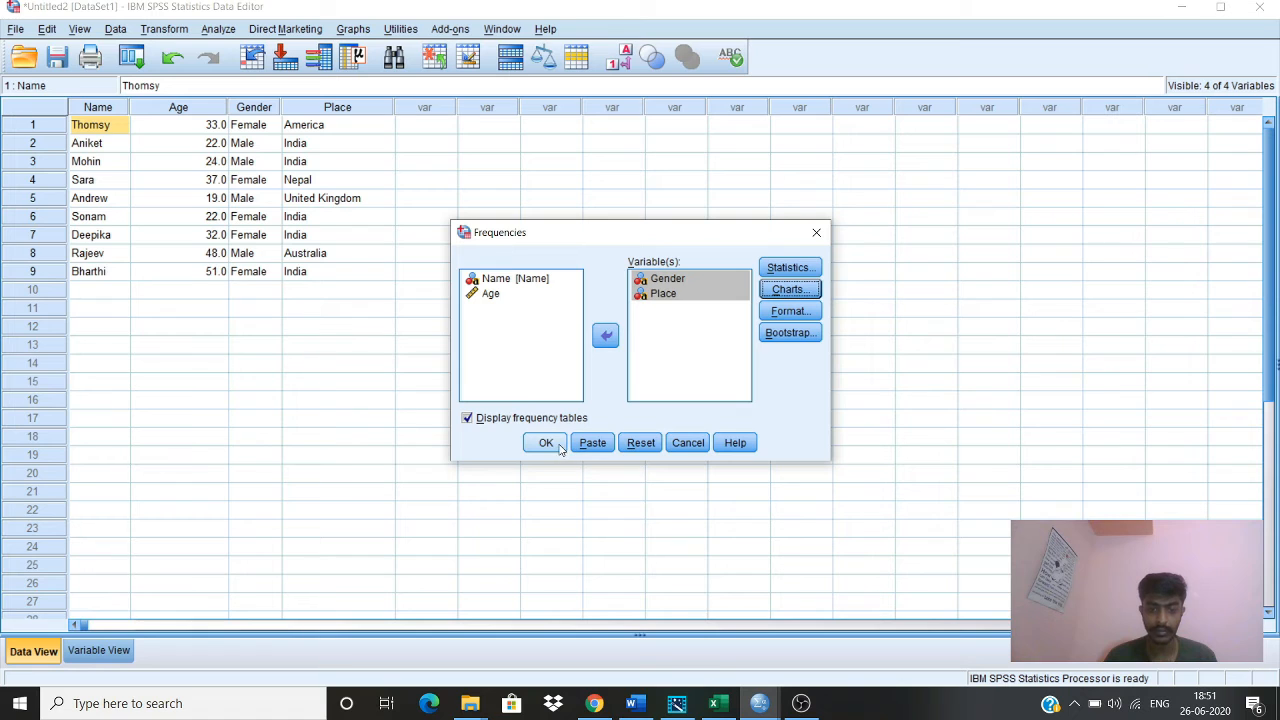
{"action": "left_click", "coordinate": [548, 445]}
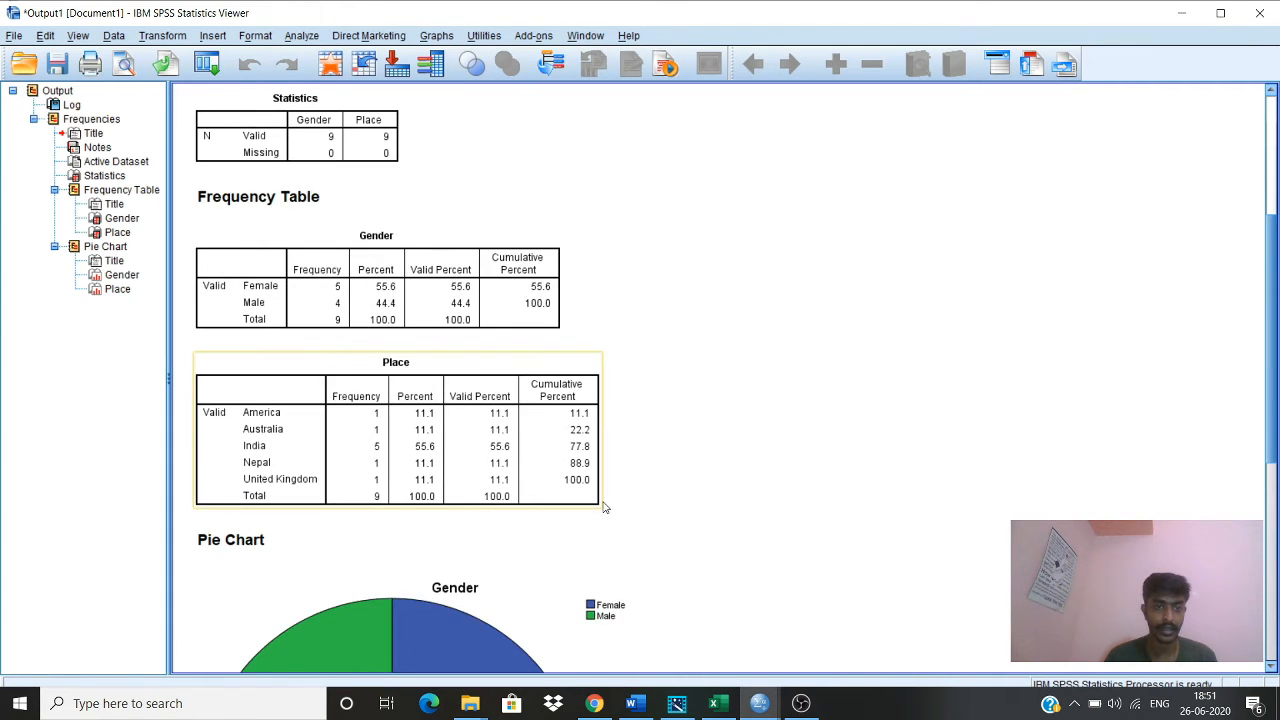
Examine the Statistics table and the Gender and Place frequency tables in the output.
{"action": "scroll", "coordinate": [604, 508], "scroll_direction": "up", "scroll_amount": 3}
{"action": "left_click", "coordinate": [353, 355]}
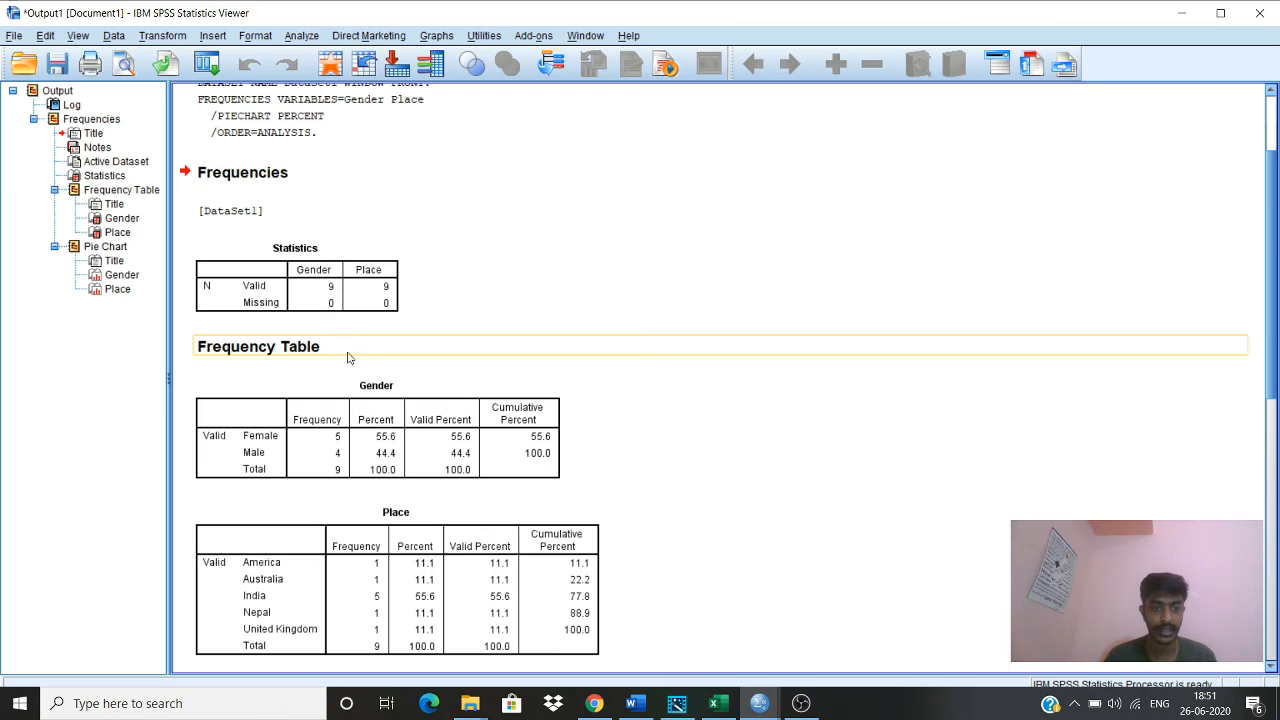
{"action": "left_click", "coordinate": [334, 294]}
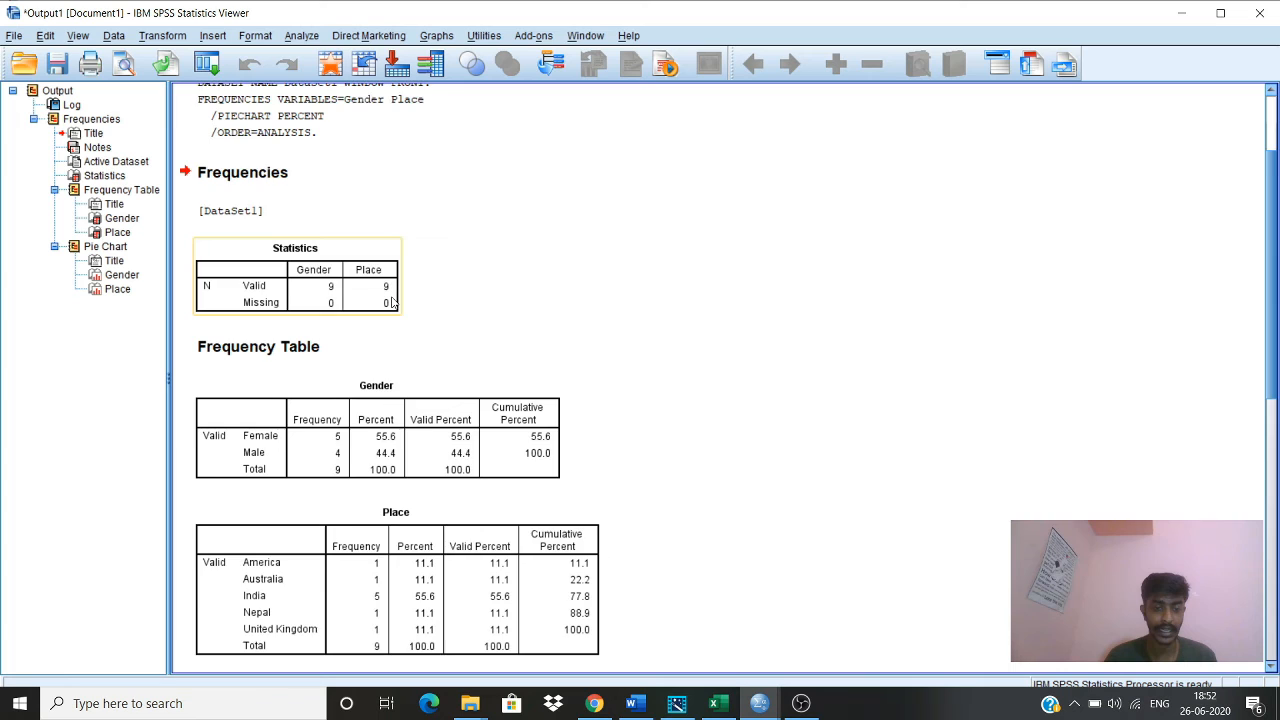
{"action": "scroll", "coordinate": [393, 302], "scroll_direction": "down", "scroll_amount": 3}
{"action": "scroll", "coordinate": [375, 292], "scroll_direction": "up", "scroll_amount": 1}
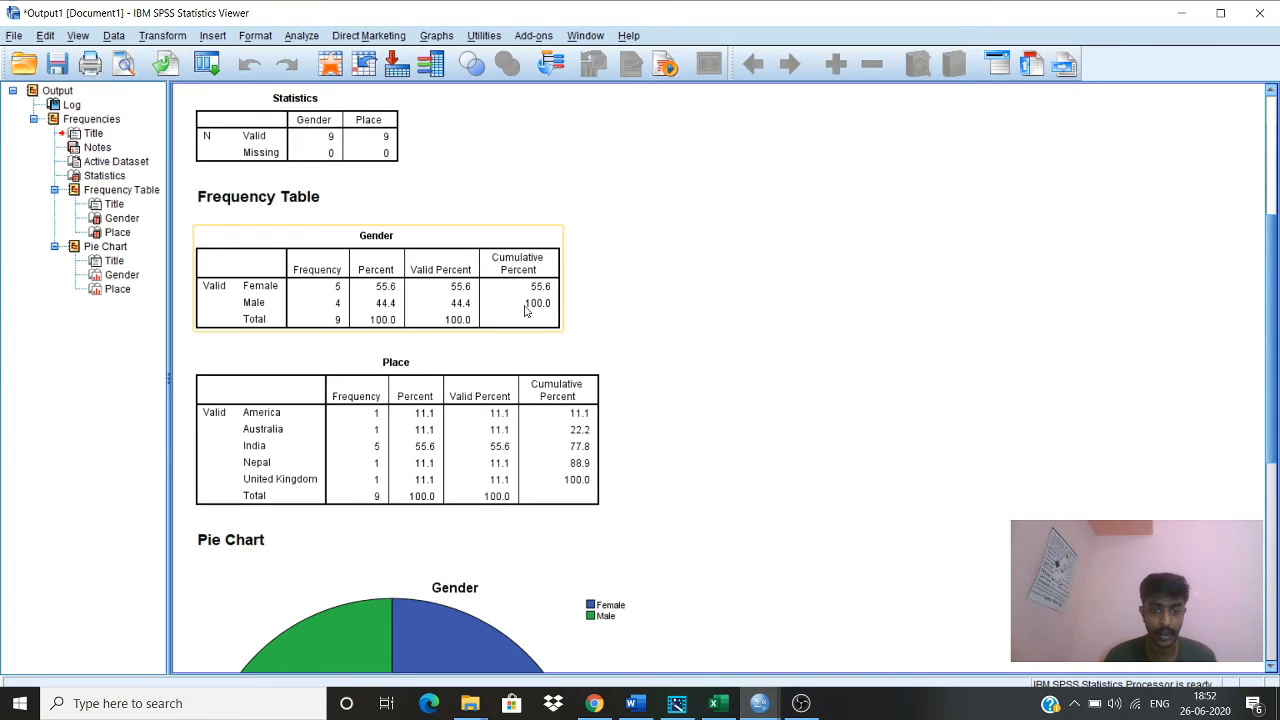
{"action": "scroll", "coordinate": [555, 366], "scroll_direction": "down", "scroll_amount": 1}
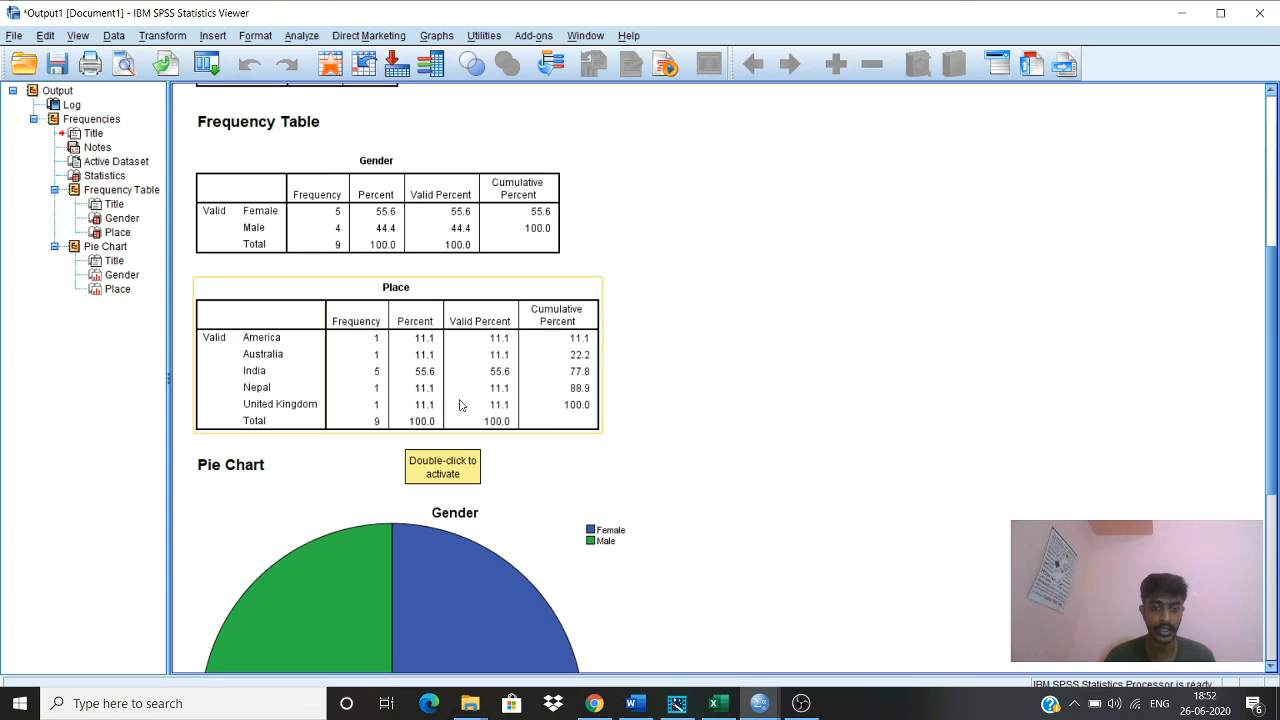
{"action": "left_click", "coordinate": [437, 358]}
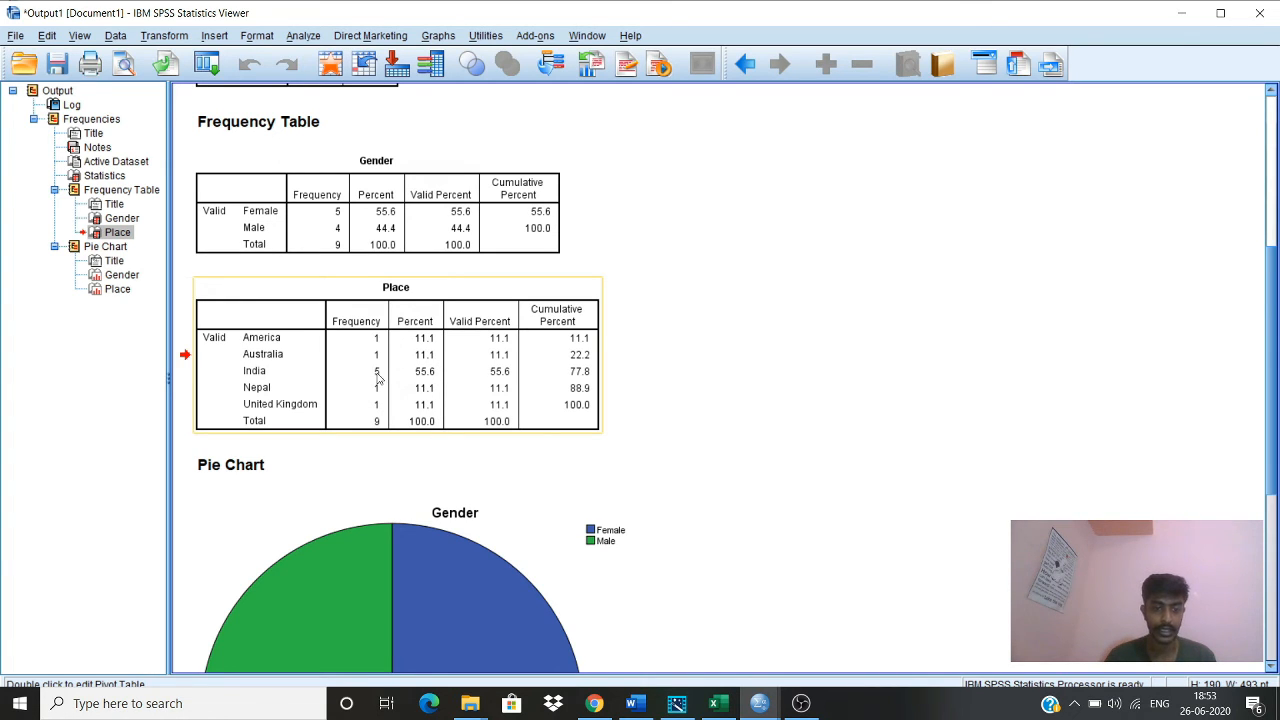
{"action": "scroll", "coordinate": [377, 376], "scroll_direction": "down", "scroll_amount": 5}
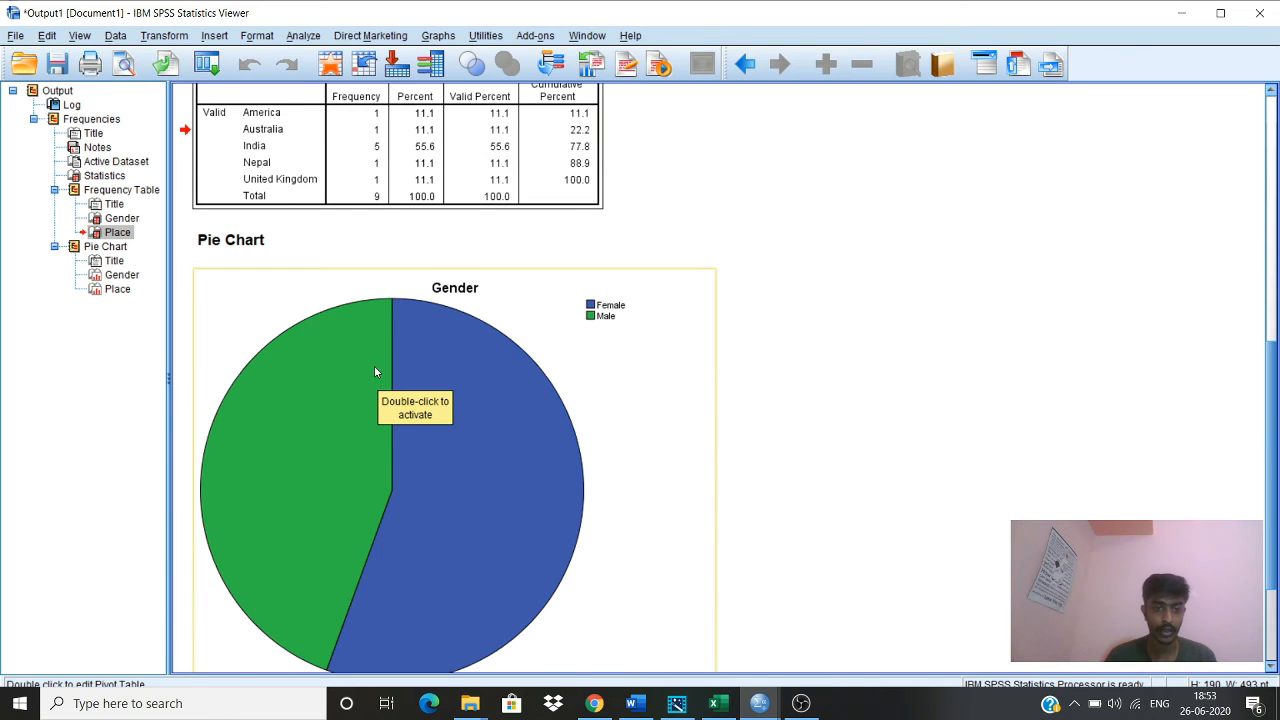
{"action": "scroll", "coordinate": [376, 357], "scroll_direction": "up", "scroll_amount": 10}
{"action": "scroll", "coordinate": [322, 360], "scroll_direction": "down", "scroll_amount": 2}
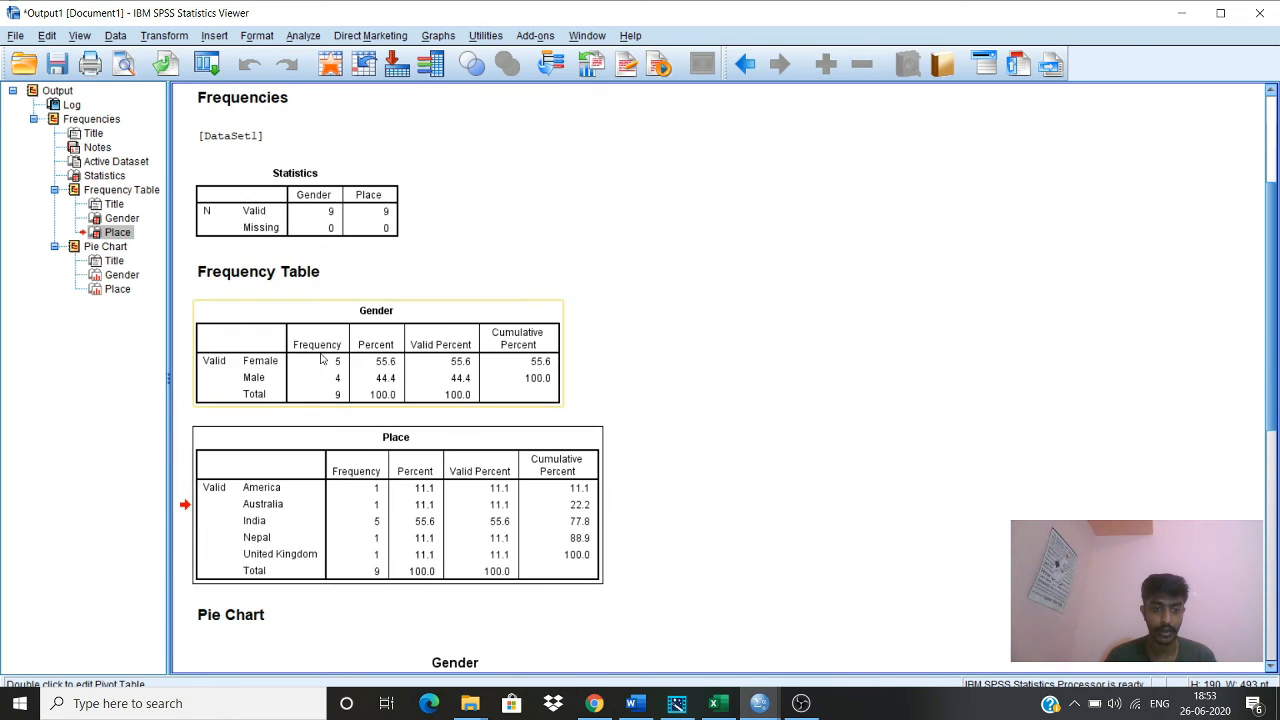
Examine the Gender and Place pie charts and their legends in the output.
{"action": "scroll", "coordinate": [340, 370], "scroll_direction": "down", "scroll_amount": 8}
{"action": "scroll", "coordinate": [358, 382], "scroll_direction": "down", "scroll_amount": 2}
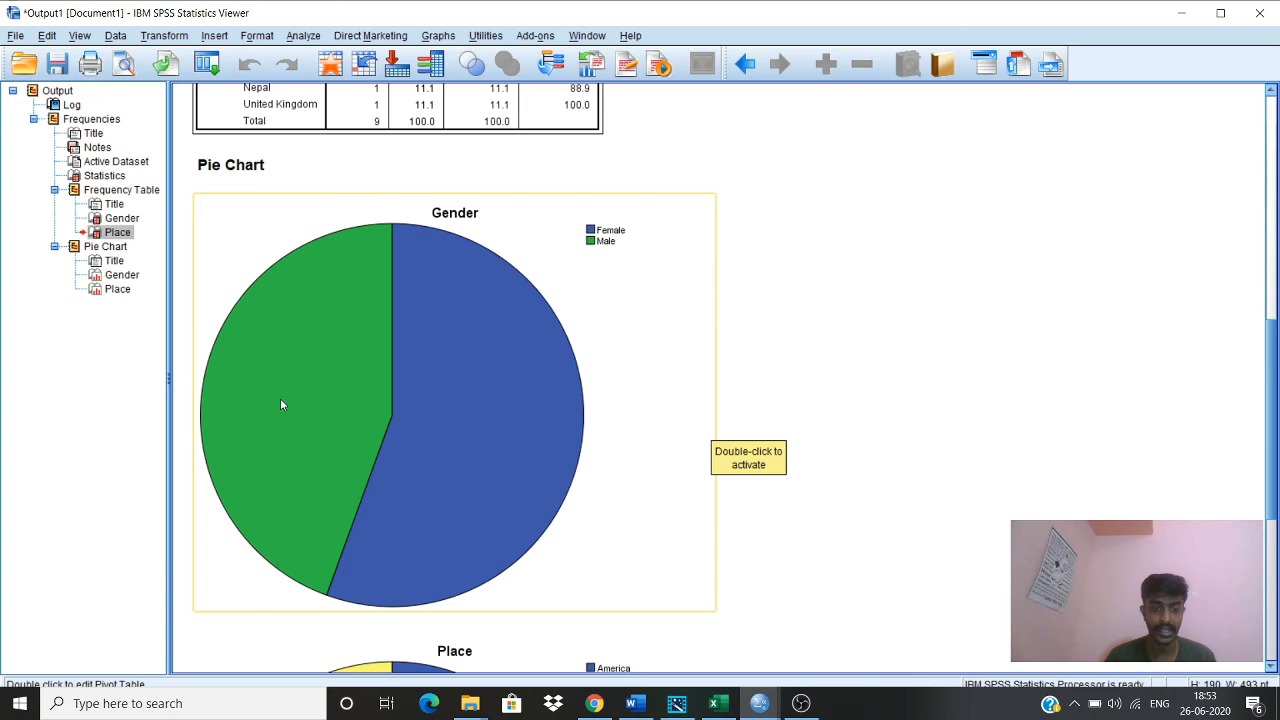
{"action": "scroll", "coordinate": [454, 427], "scroll_direction": "down", "scroll_amount": 6}
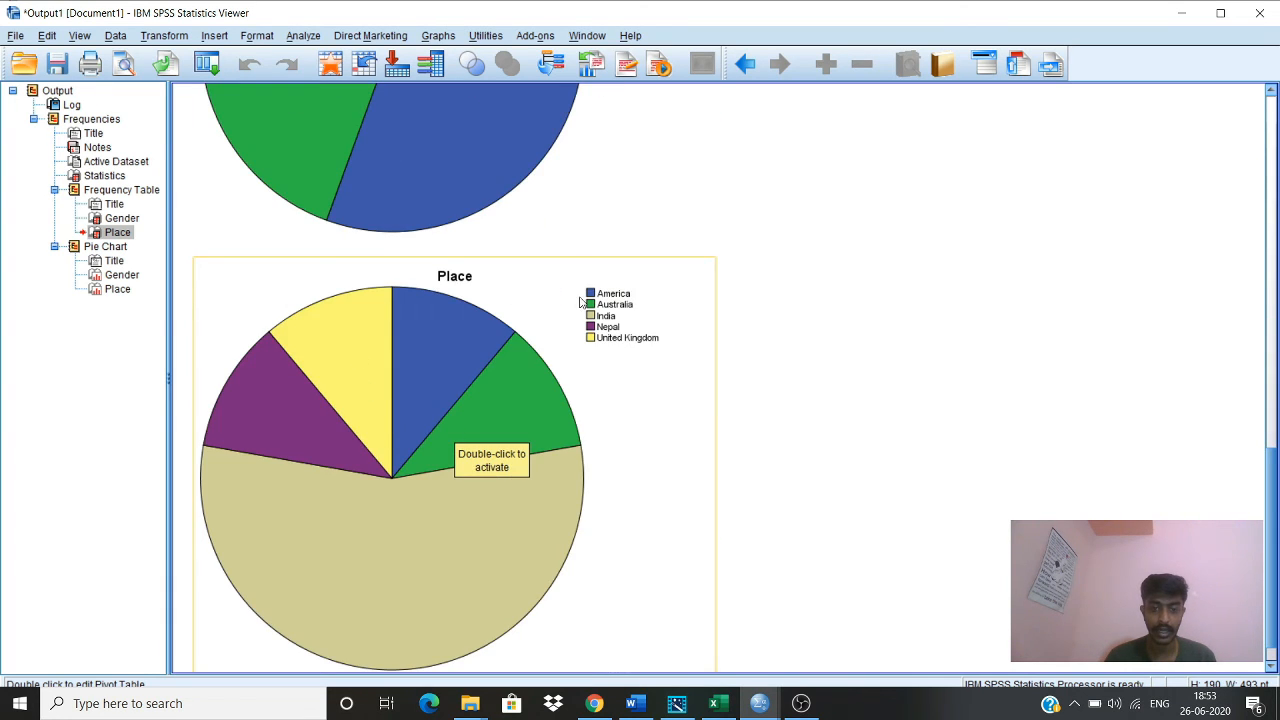
{"action": "scroll", "coordinate": [578, 295], "scroll_direction": "up", "scroll_amount": 7}
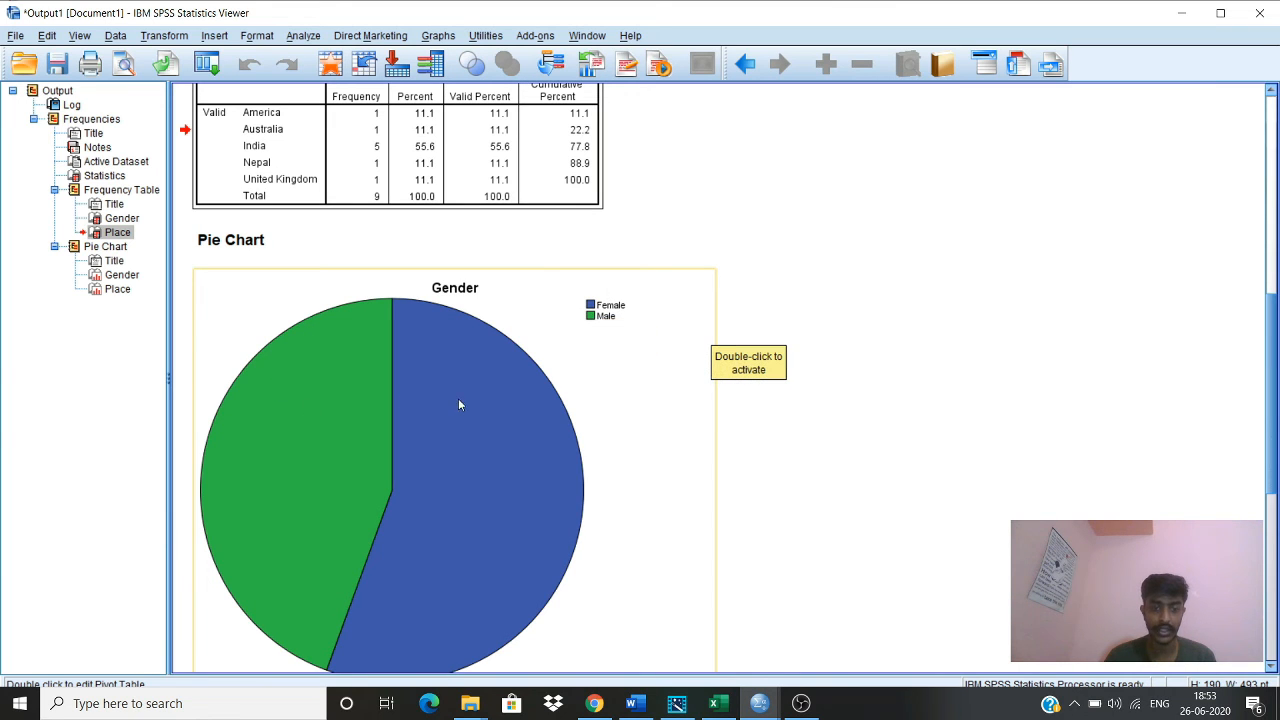
{"action": "scroll", "coordinate": [486, 427], "scroll_direction": "down", "scroll_amount": 7}
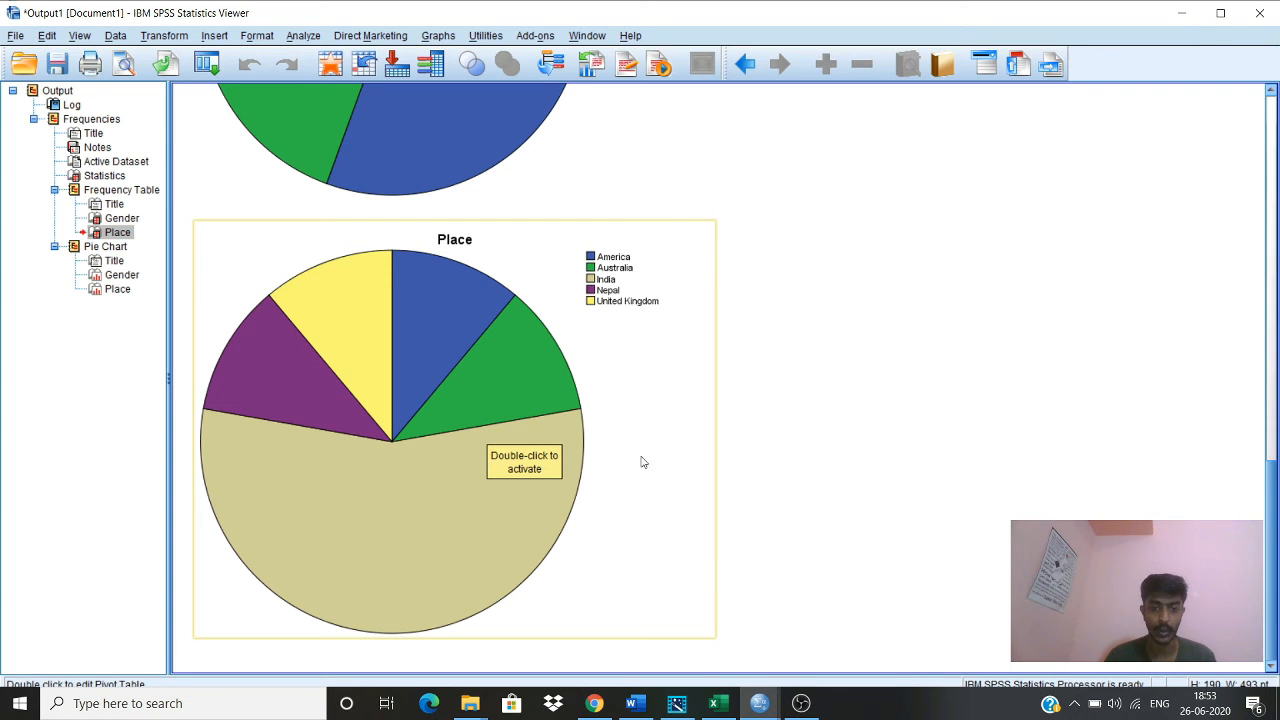
{"action": "scroll", "coordinate": [765, 455], "scroll_direction": "up", "scroll_amount": 10}
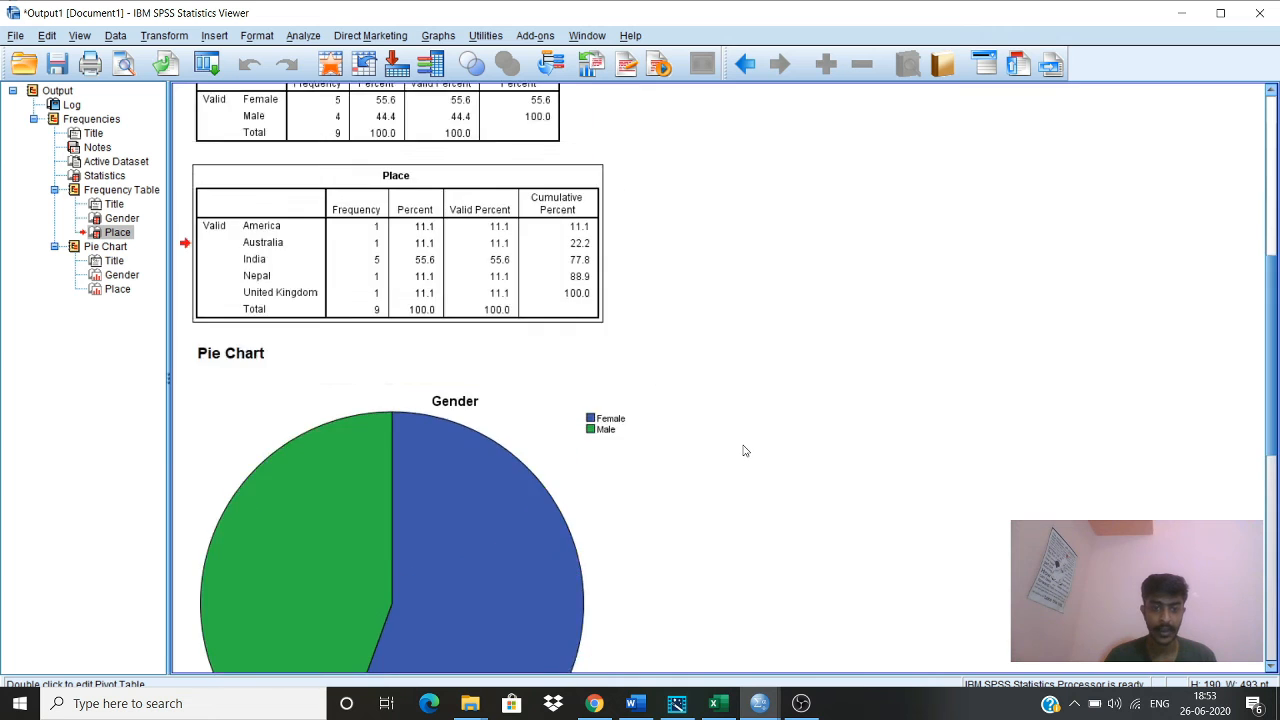
Return to the Data Editor and replace Gender and Place with Age as the variable in a Frequencies analysis.
{"action": "mouse_move", "coordinate": [775, 700]}
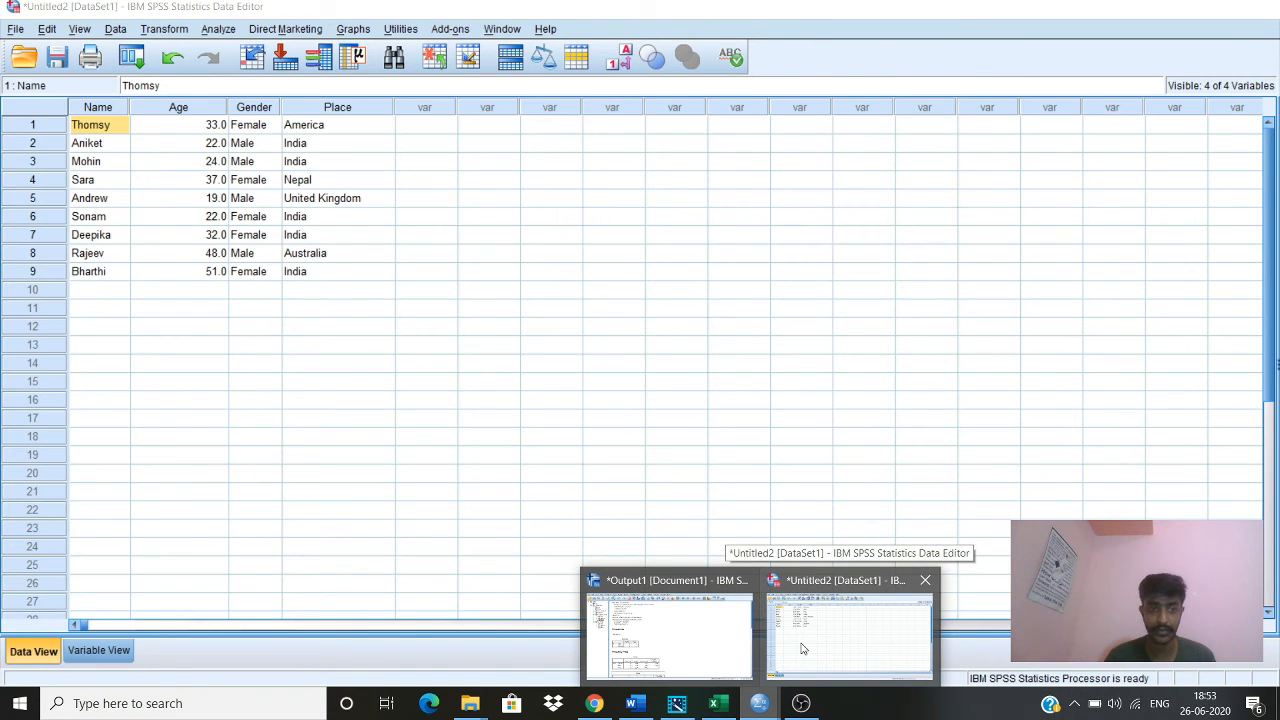
{"action": "left_click", "coordinate": [796, 656]}
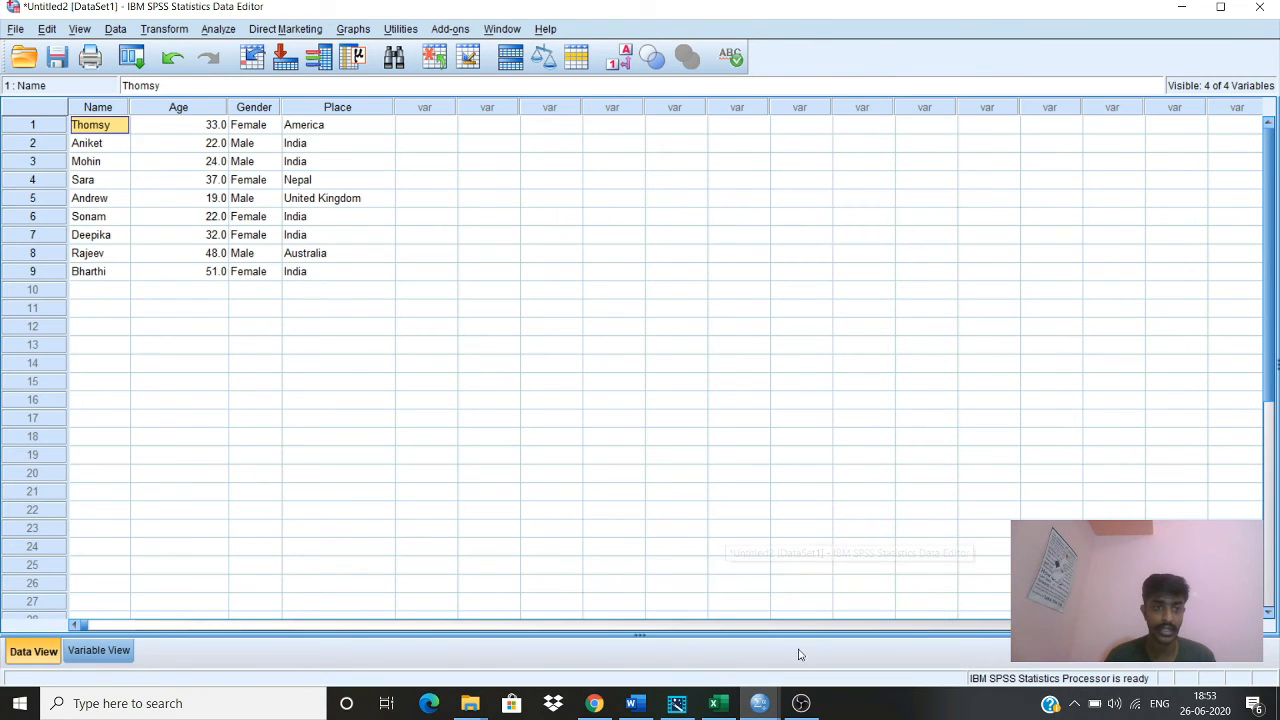
{"action": "left_click", "coordinate": [180, 204]}
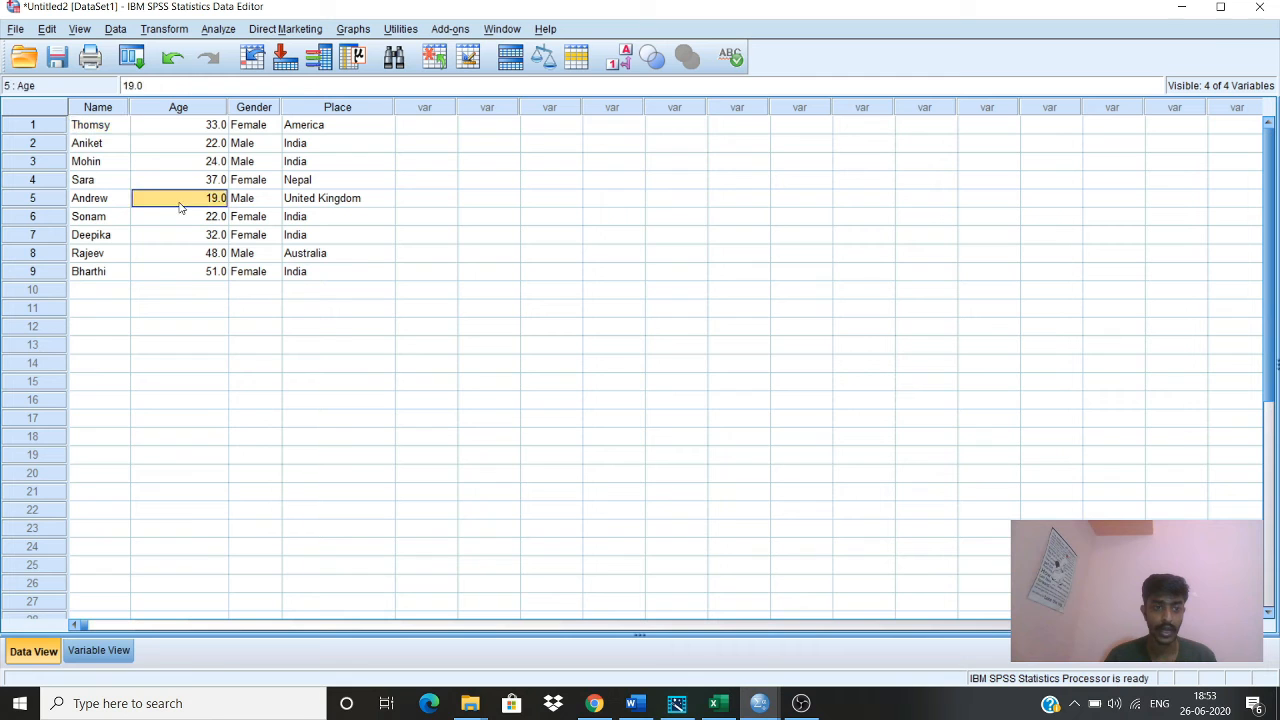
{"action": "left_click", "coordinate": [214, 29]}
{"action": "mouse_move", "coordinate": [271, 70]}
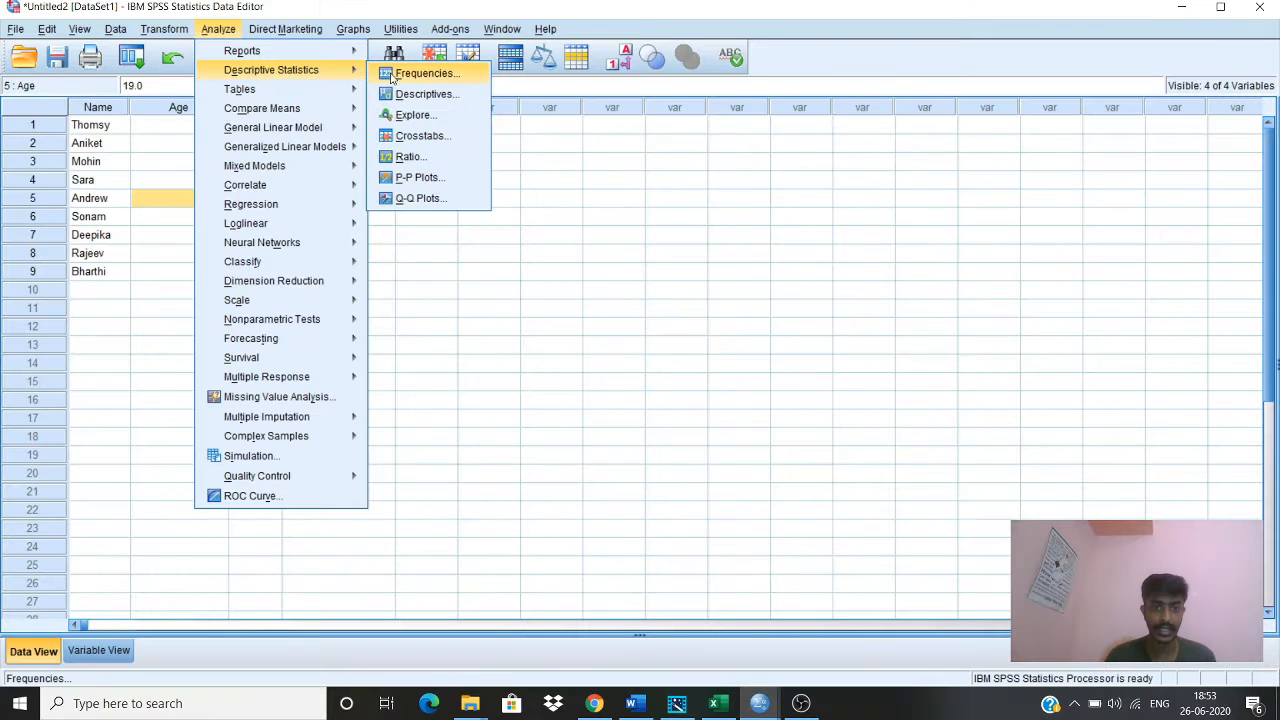
{"action": "left_click", "coordinate": [424, 73]}
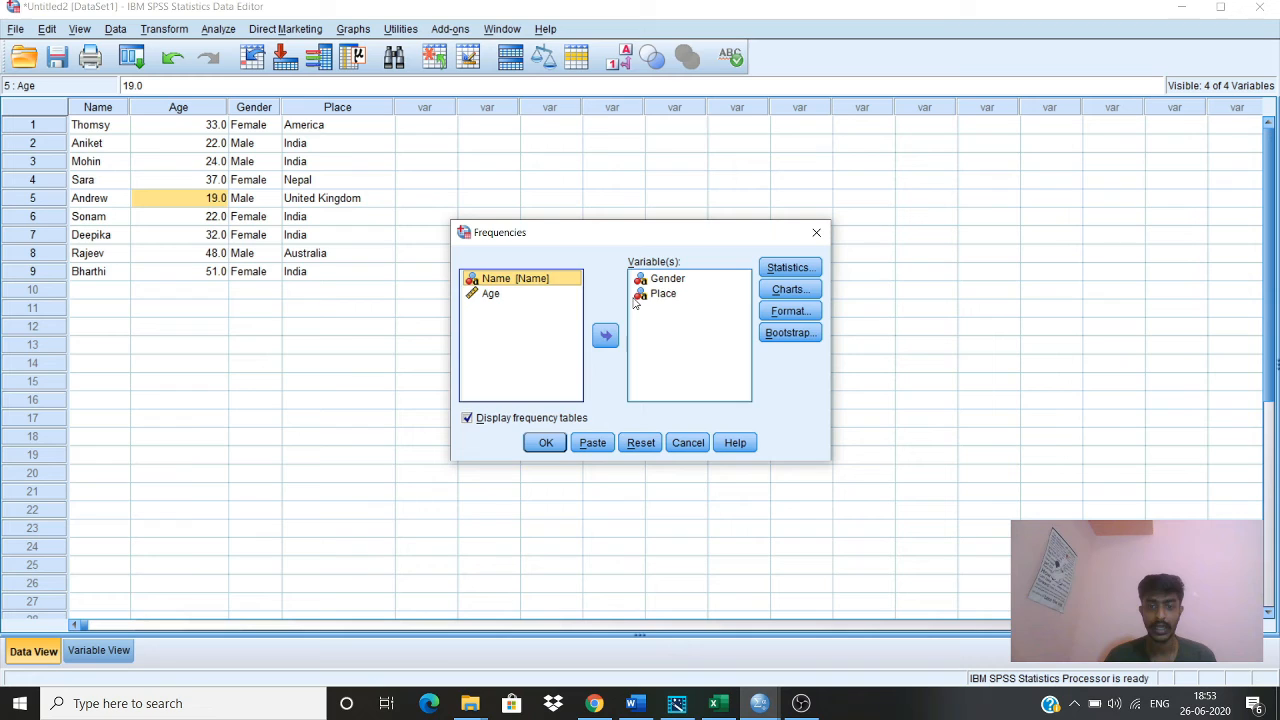
{"action": "left_click", "coordinate": [668, 295]}
{"action": "double_click", "coordinate": [668, 279]}
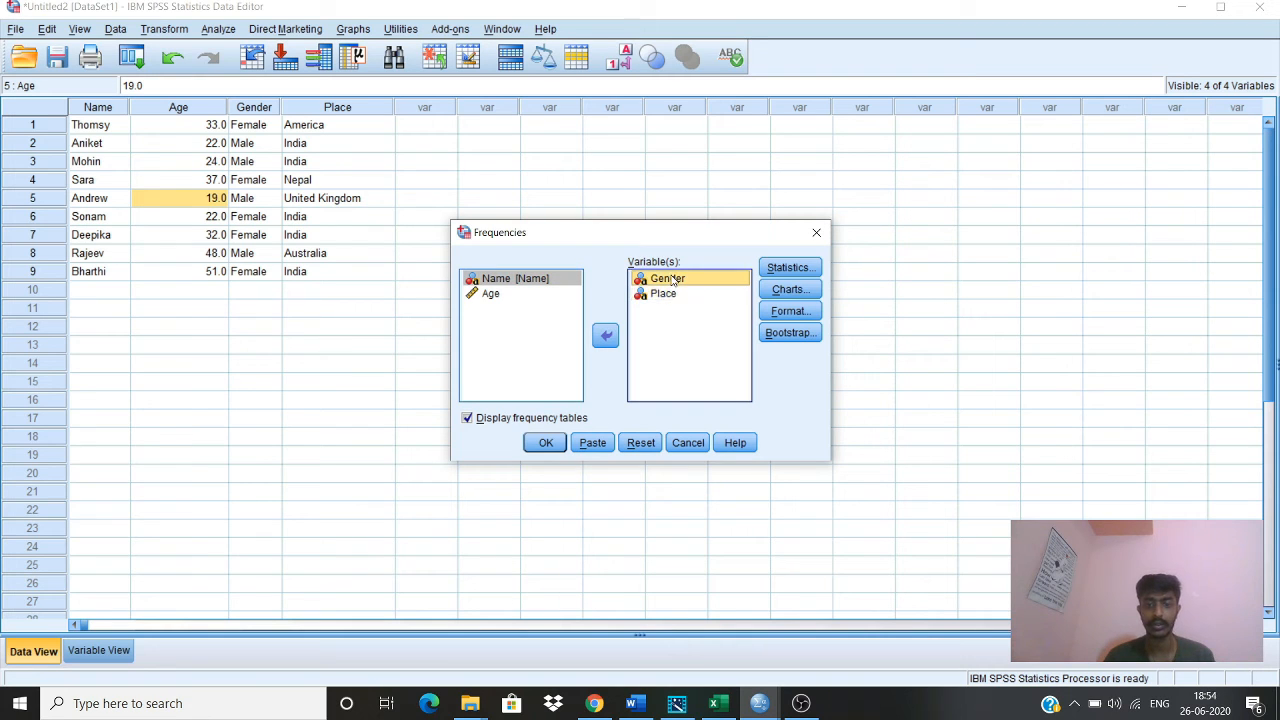
{"action": "left_click_drag", "start_coordinate": [684, 282], "coordinate": [522, 332]}
{"action": "left_click", "coordinate": [543, 294]}
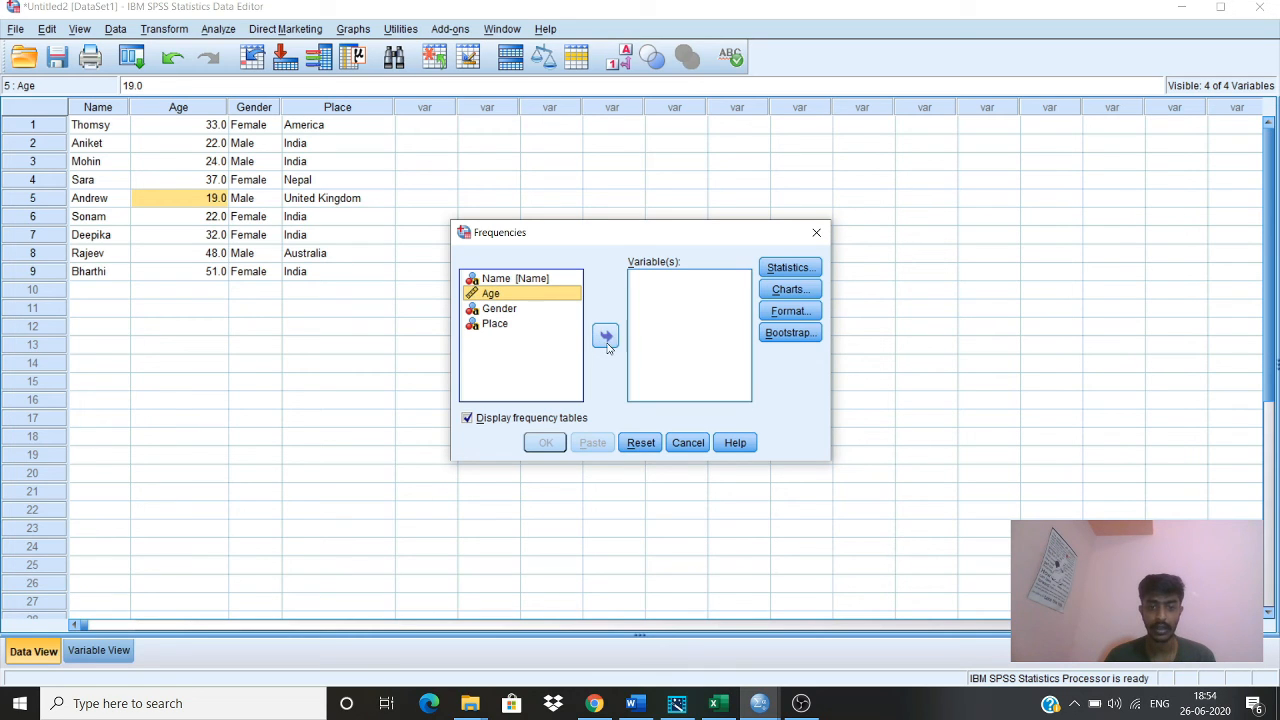
{"action": "left_click", "coordinate": [608, 336]}
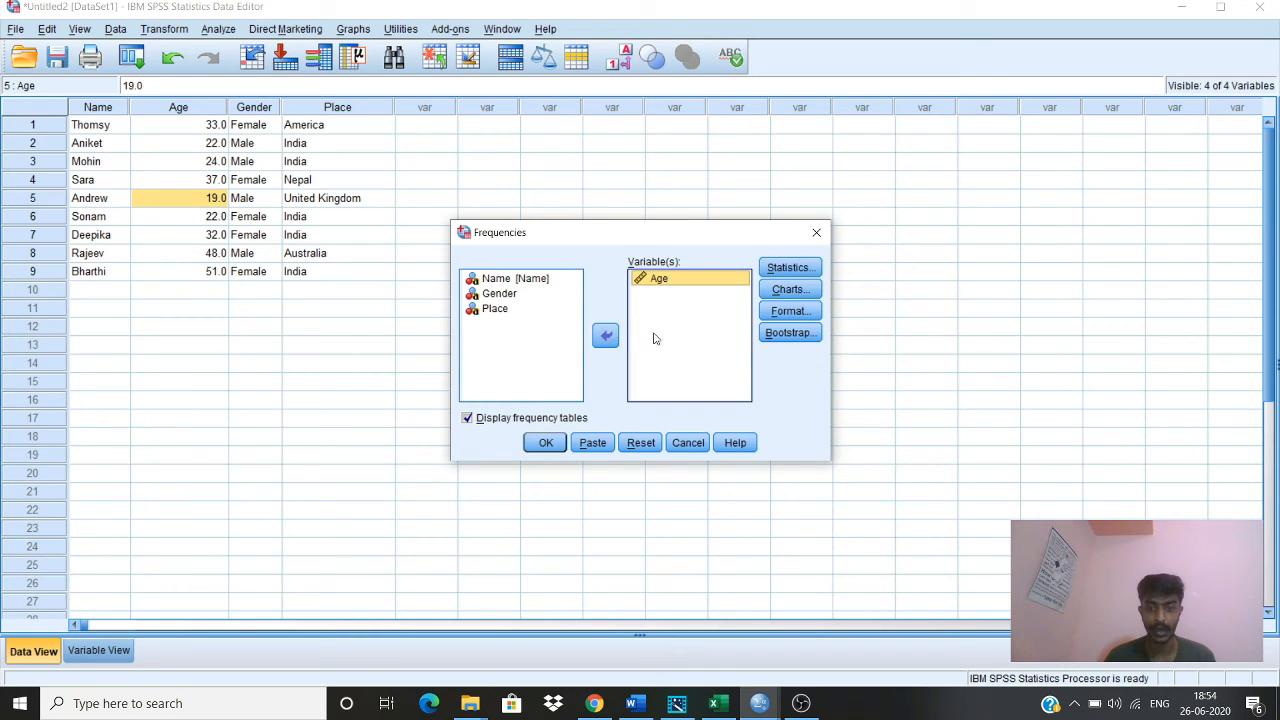
Include the mean, median, mode, standard deviation and range in the statistics for Age.
{"action": "left_click", "coordinate": [801, 274]}
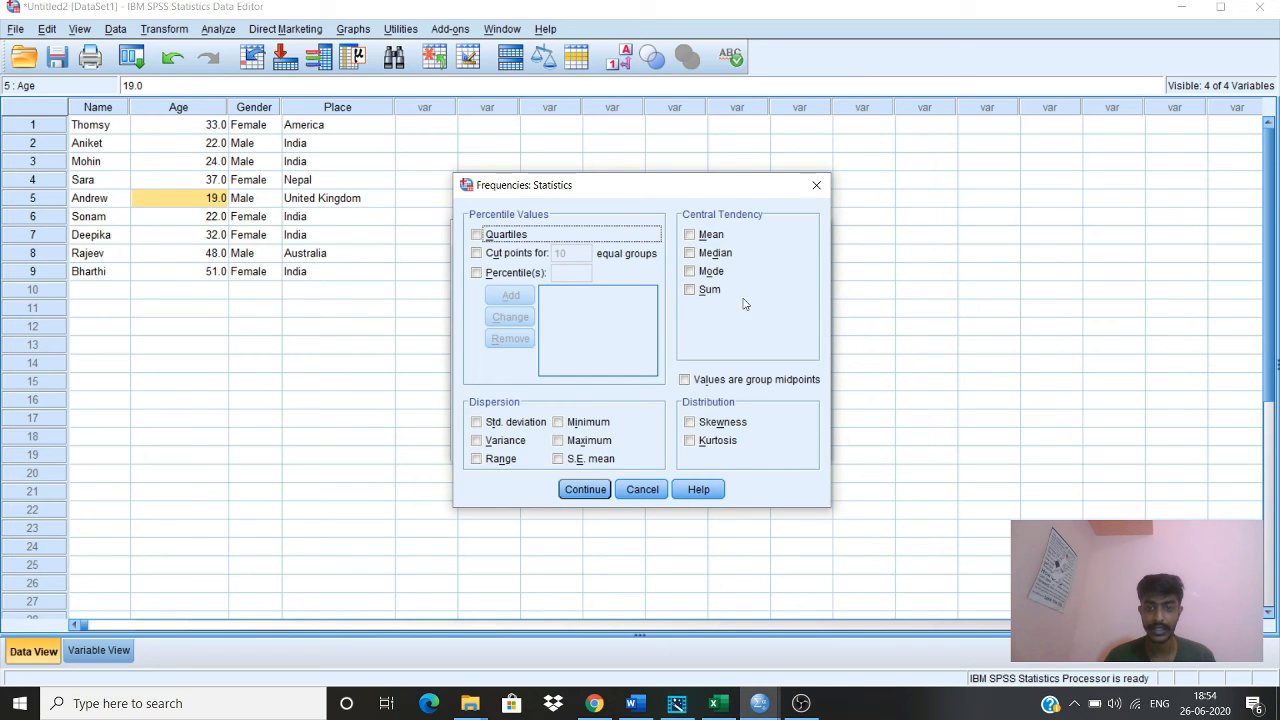
{"action": "left_click", "coordinate": [697, 236]}
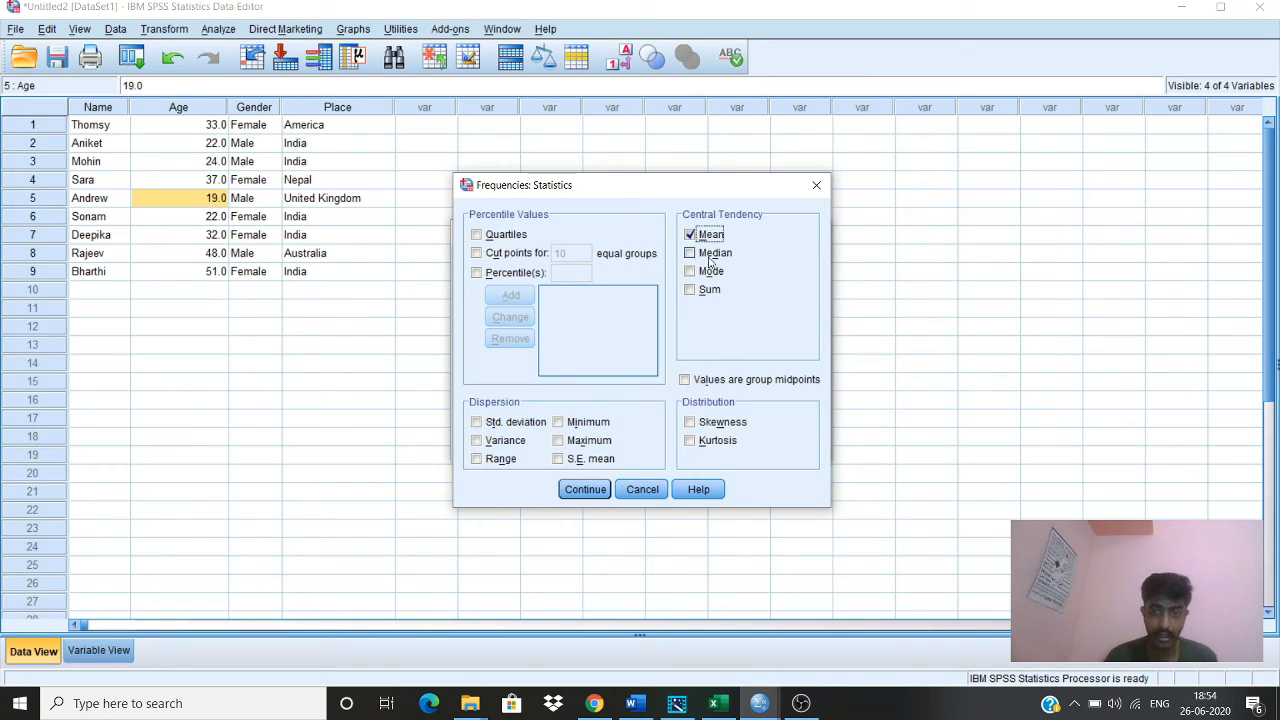
{"action": "left_click", "coordinate": [706, 253]}
{"action": "left_click", "coordinate": [708, 271]}
{"action": "left_click", "coordinate": [477, 423]}
{"action": "left_click", "coordinate": [477, 459]}
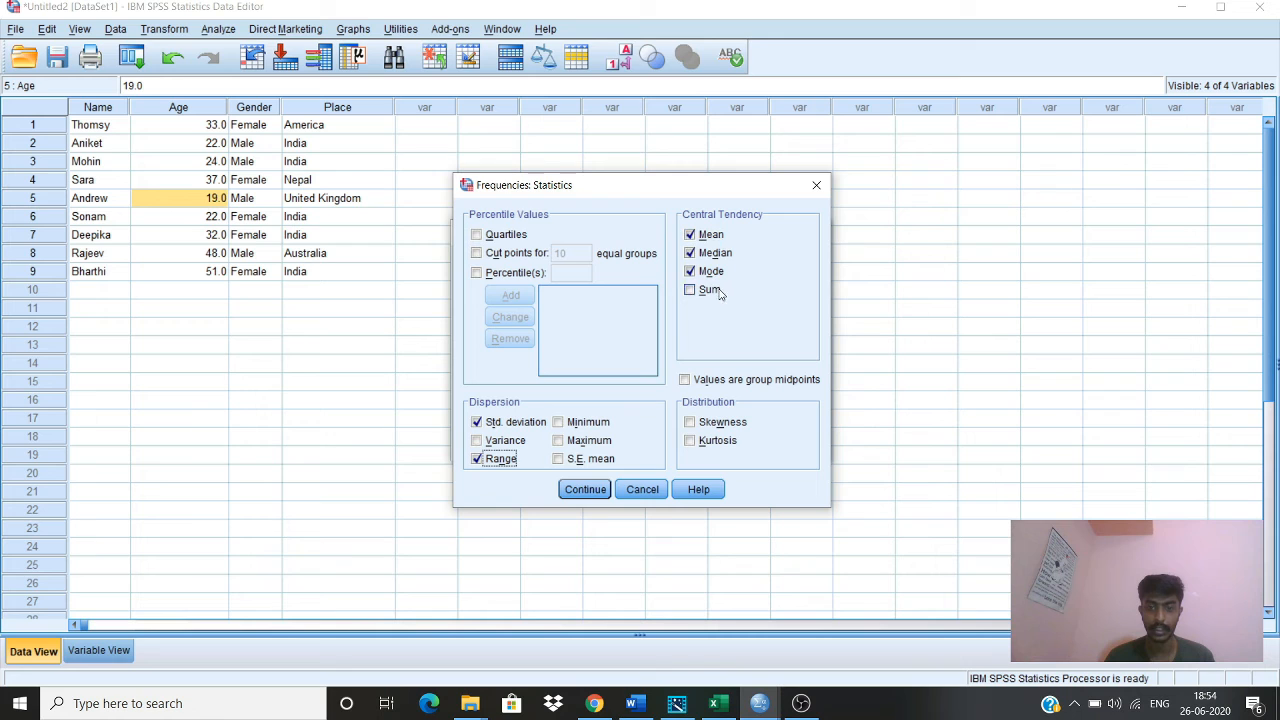
{"action": "left_click", "coordinate": [580, 490]}
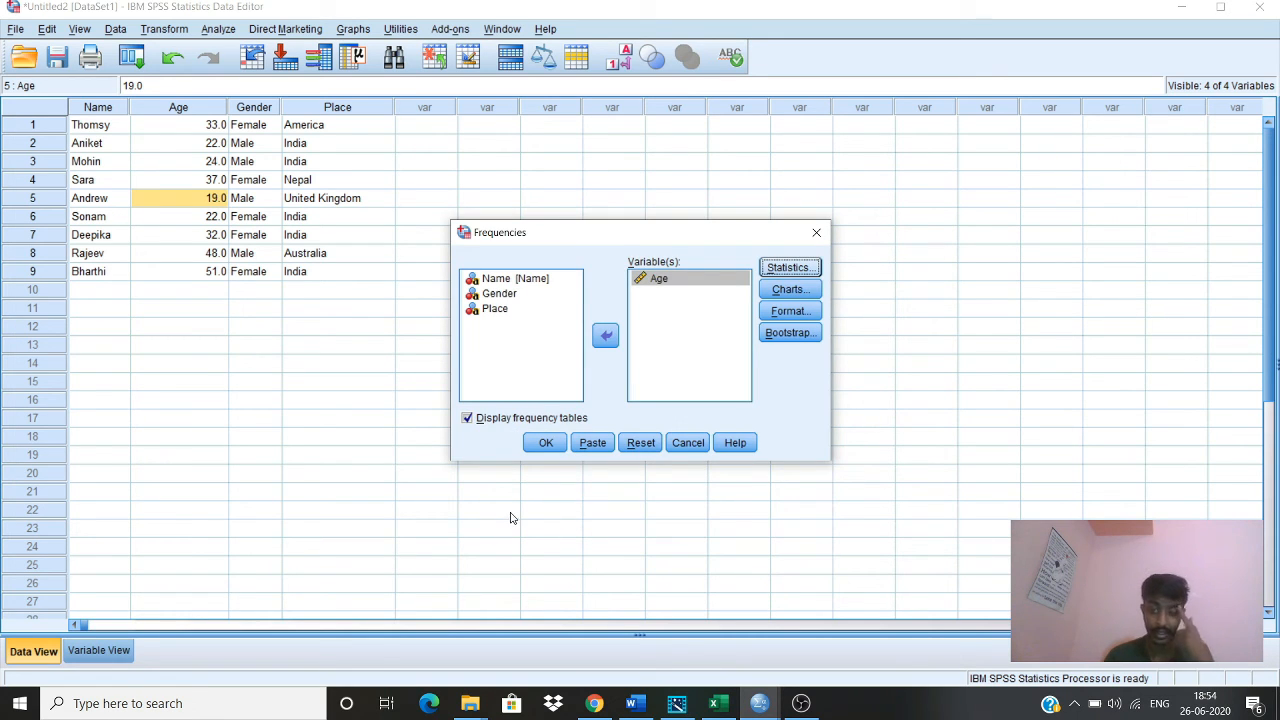
Keep pie charts with percentages as the chart setting and run the Frequencies analysis for Age.
{"action": "left_click", "coordinate": [790, 289]}
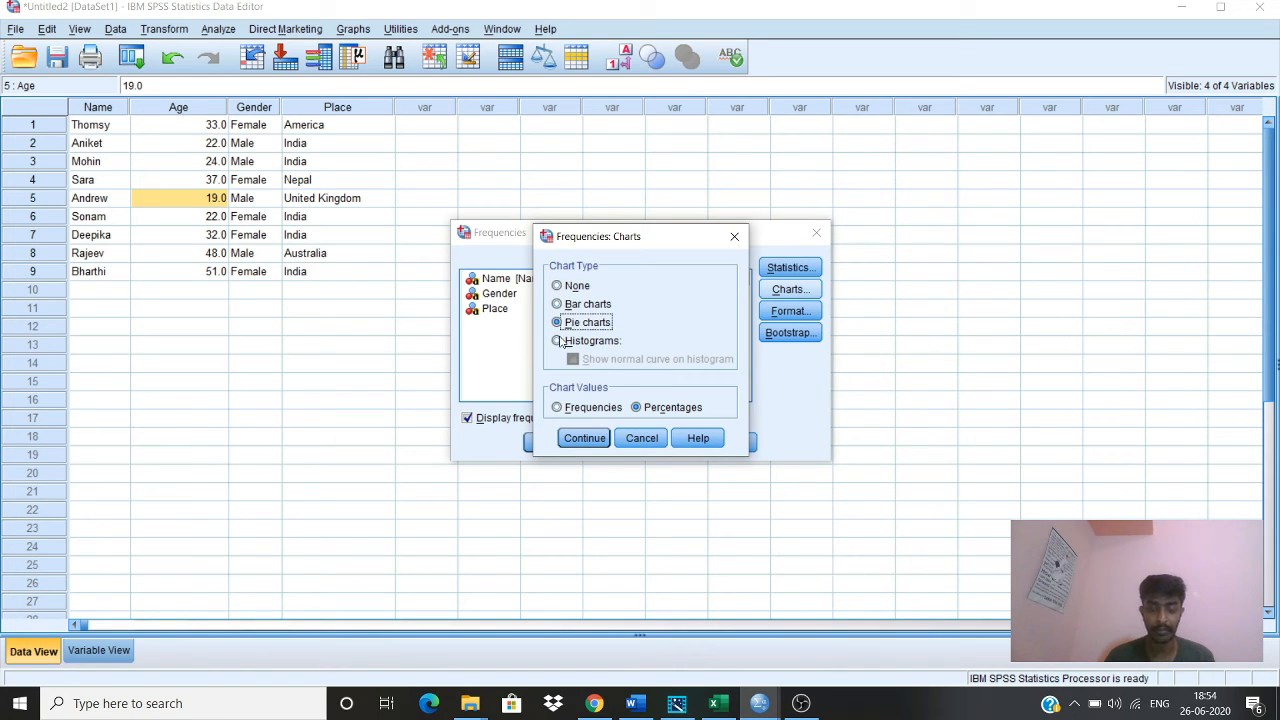
{"action": "left_click", "coordinate": [585, 440]}
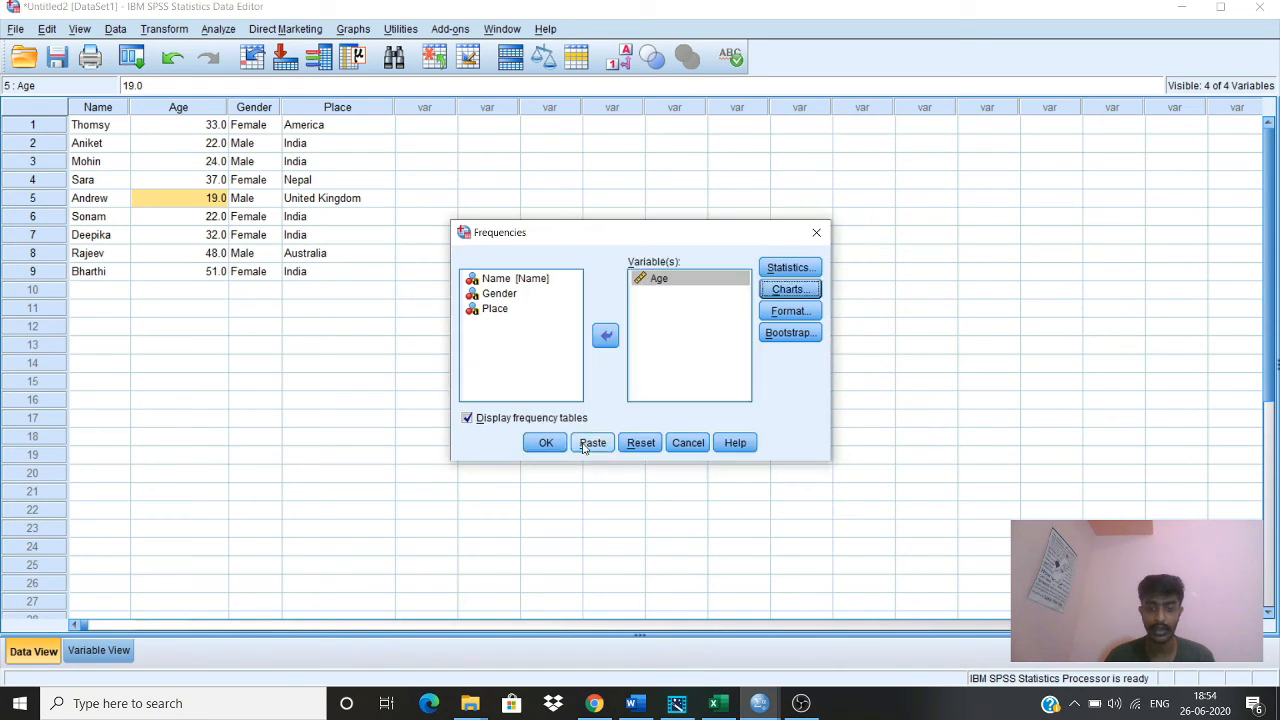
{"action": "left_click", "coordinate": [566, 443]}
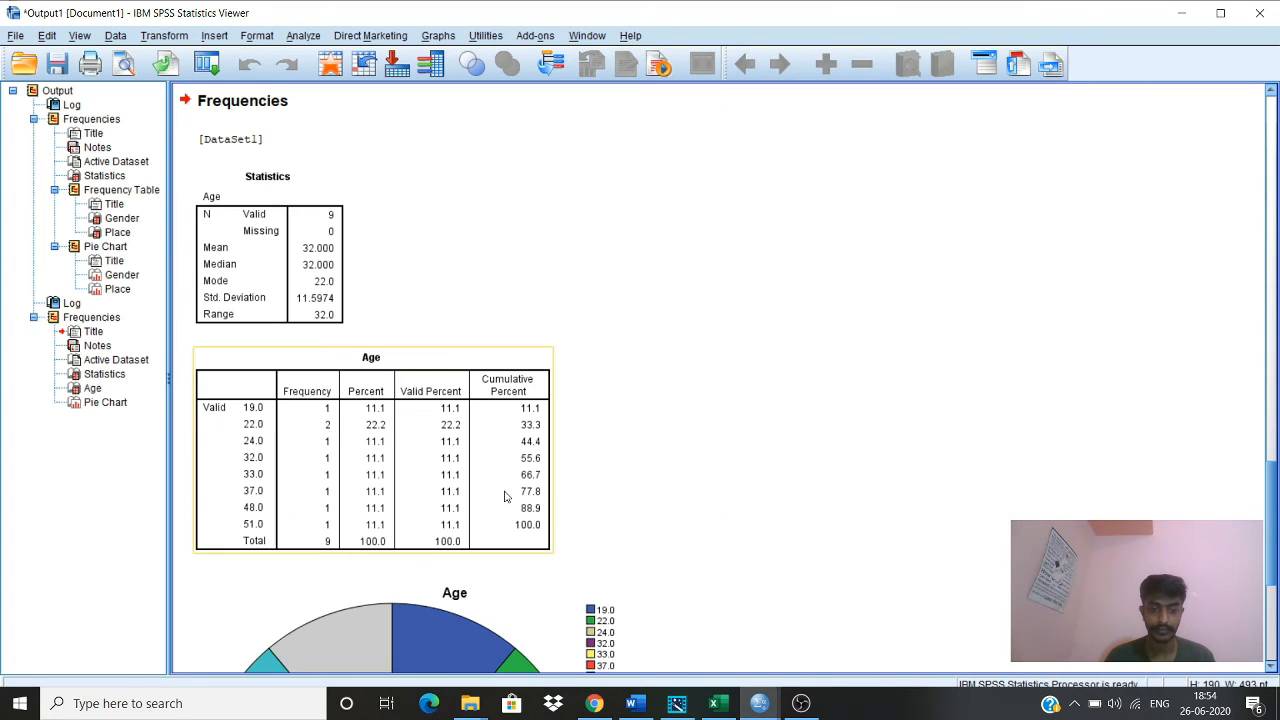
Examine the Age statistics, frequency table and pie chart in the output, comparing the chart with the Place pie chart.
{"action": "scroll", "coordinate": [507, 497], "scroll_direction": "down", "scroll_amount": 1}
{"action": "scroll", "coordinate": [507, 501], "scroll_direction": "up", "scroll_amount": 2}
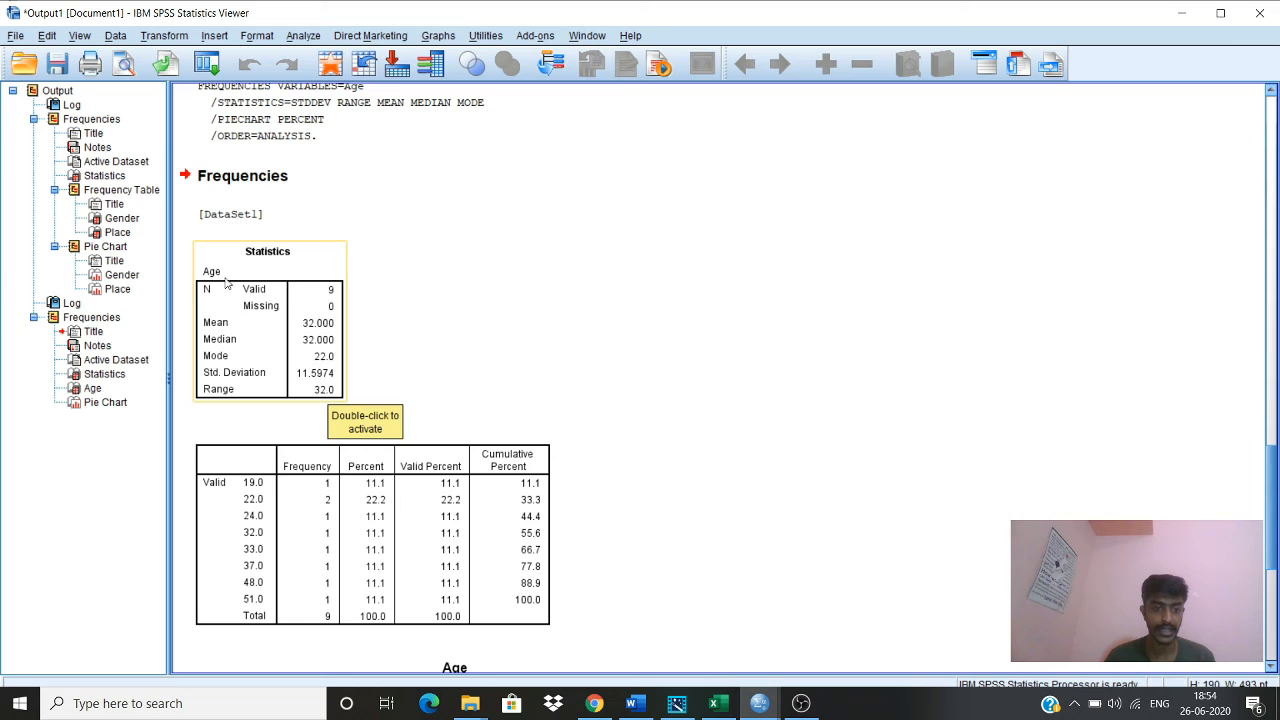
{"action": "scroll", "coordinate": [375, 331], "scroll_direction": "down", "scroll_amount": 1}
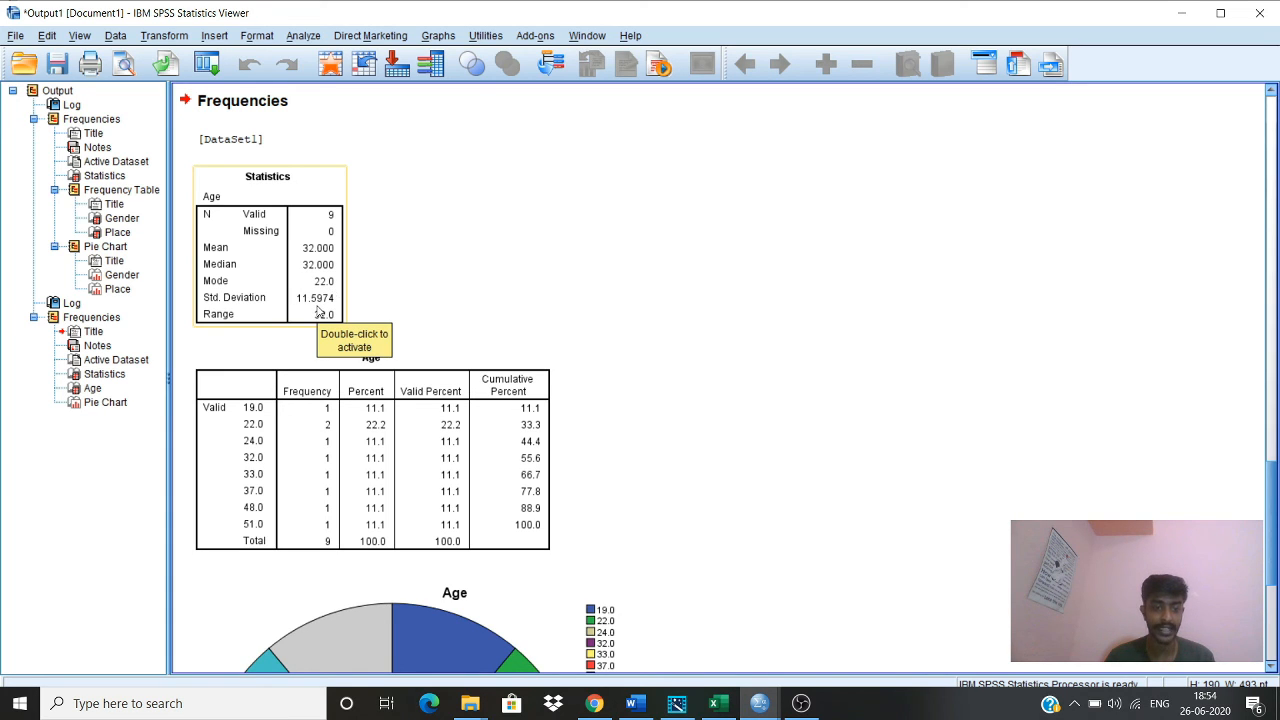
{"action": "scroll", "coordinate": [255, 318], "scroll_direction": "down", "scroll_amount": 2}
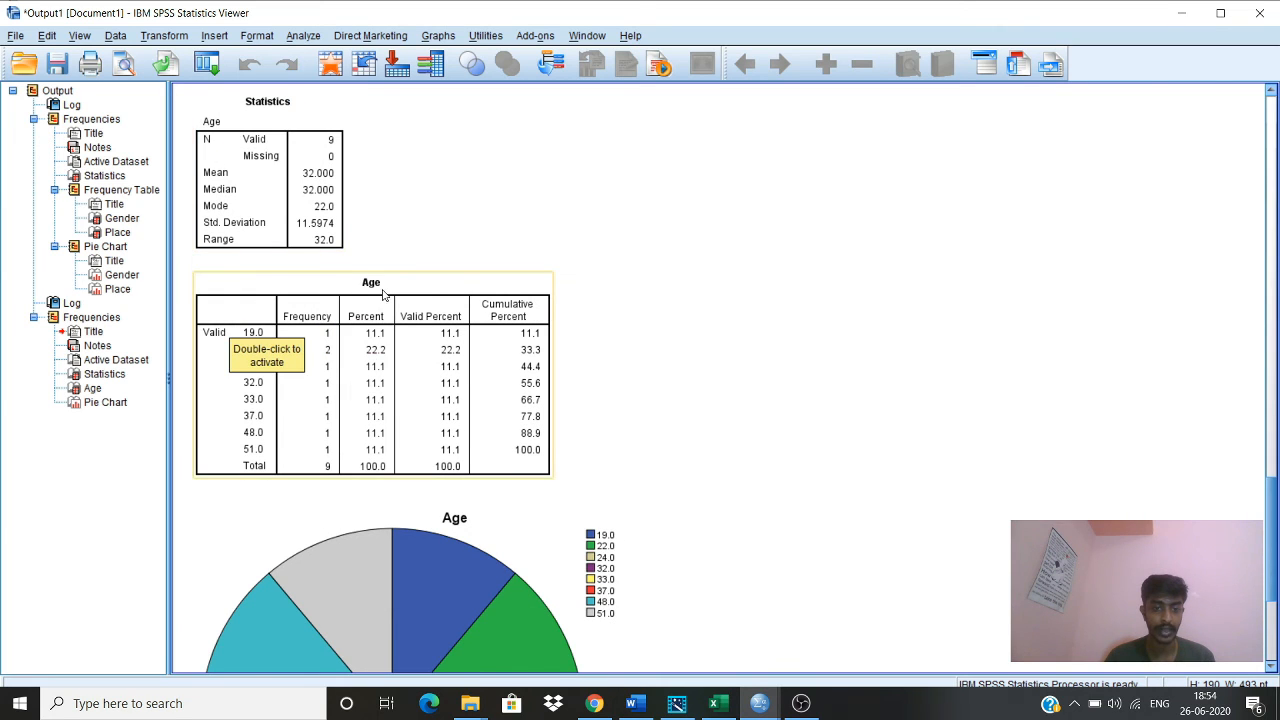
{"action": "scroll", "coordinate": [400, 320], "scroll_direction": "down", "scroll_amount": 2}
{"action": "left_click", "coordinate": [435, 216]}
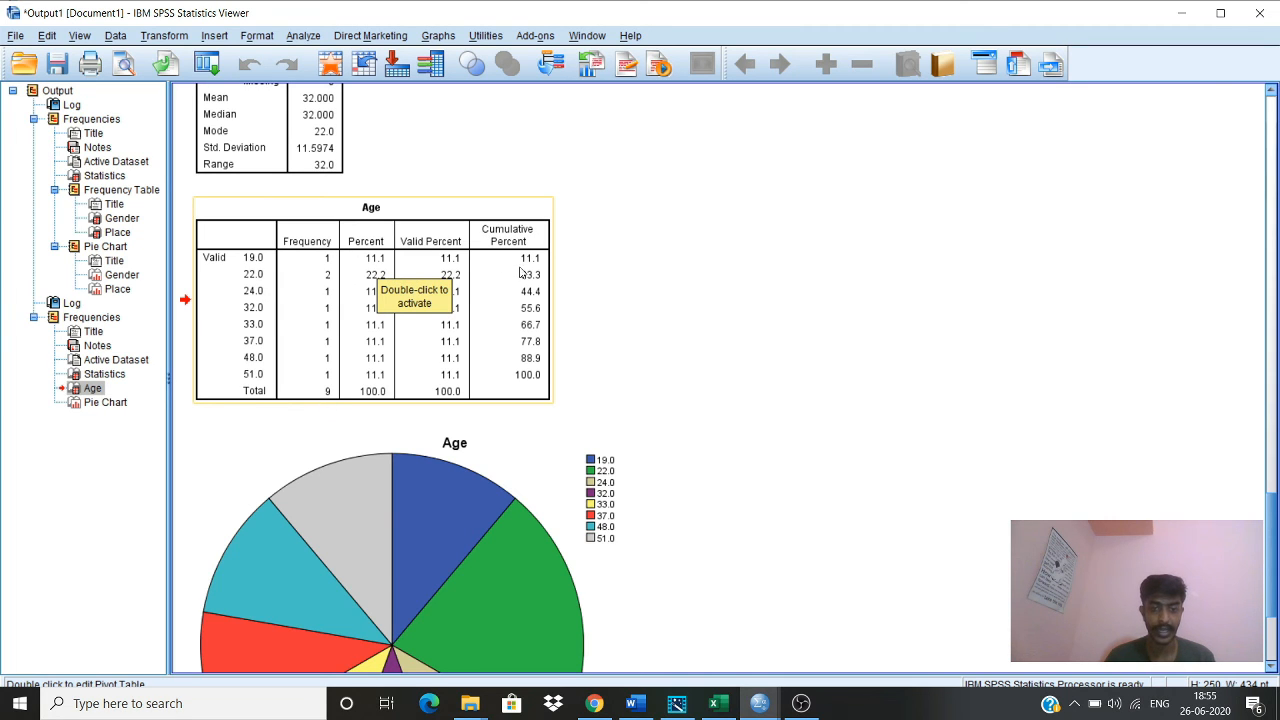
{"action": "scroll", "coordinate": [552, 340], "scroll_direction": "down", "scroll_amount": 3}
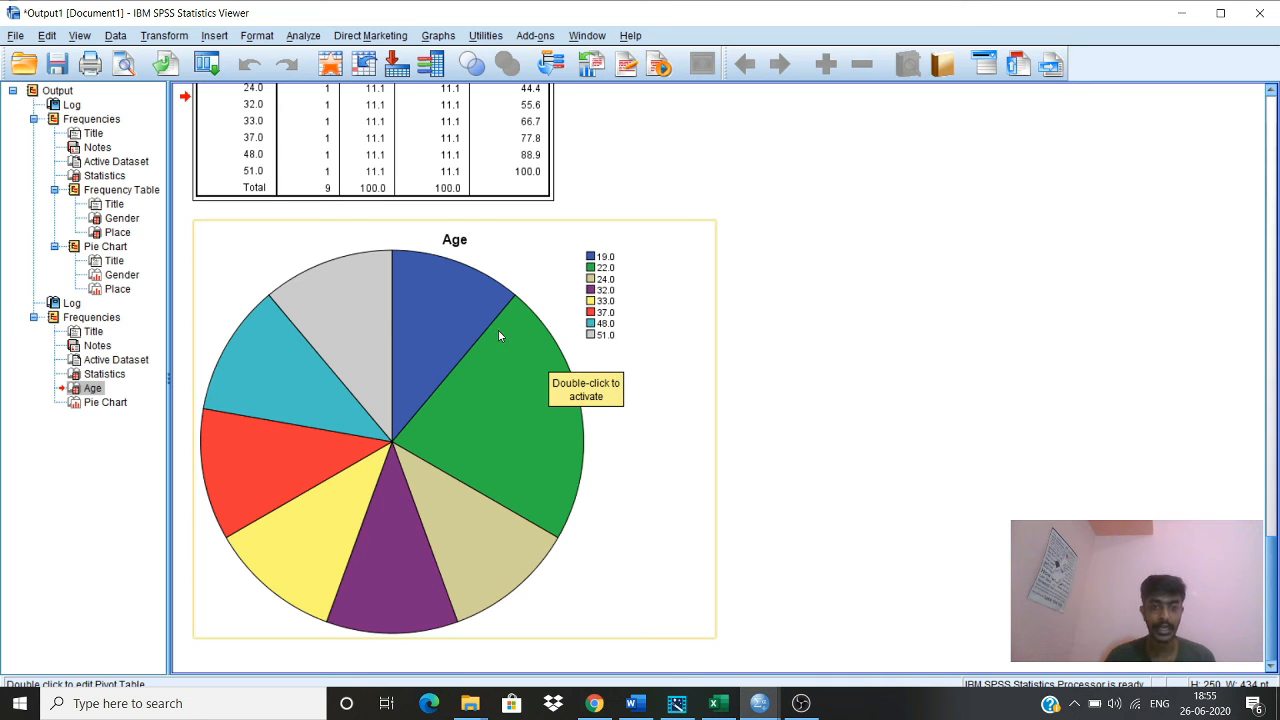
{"action": "scroll", "coordinate": [489, 422], "scroll_direction": "up", "scroll_amount": 15}
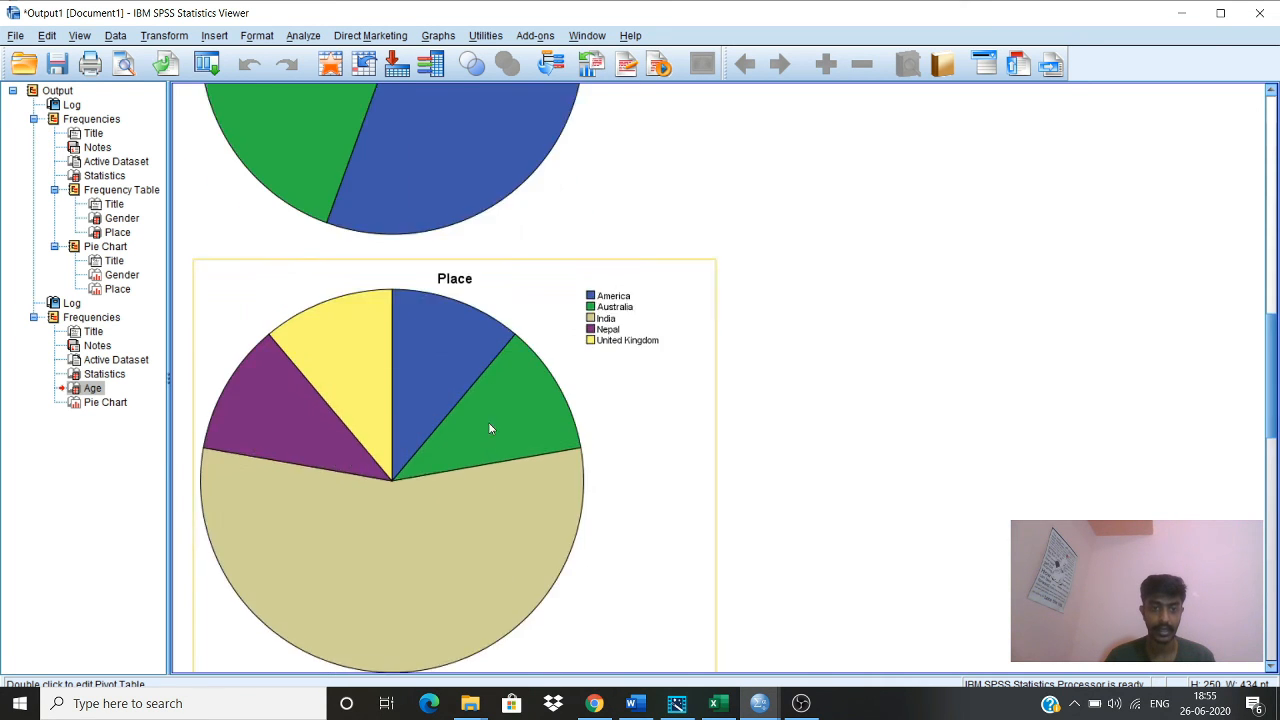
{"action": "scroll", "coordinate": [490, 437], "scroll_direction": "down", "scroll_amount": 15}
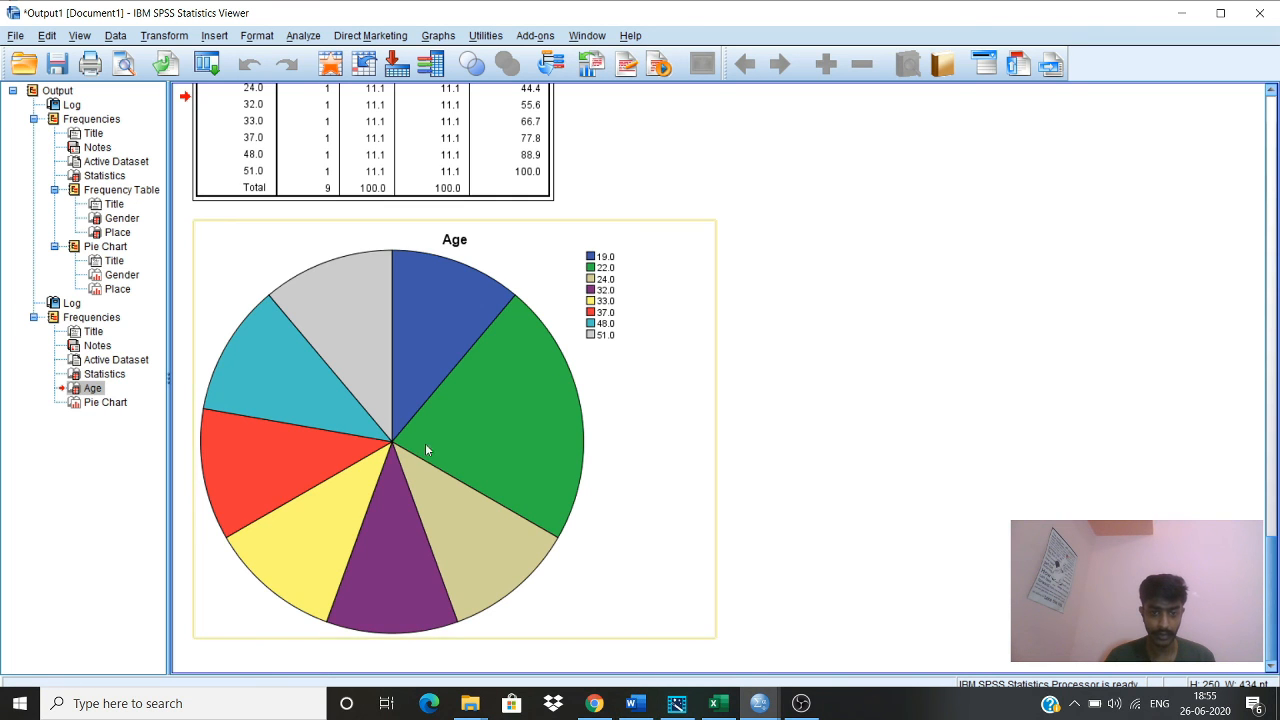
Copy the Statistics table for Gender and Place from the first Frequencies output.
{"action": "scroll", "coordinate": [420, 443], "scroll_direction": "up", "scroll_amount": 10}
{"action": "scroll", "coordinate": [414, 441], "scroll_direction": "up", "scroll_amount": 12}
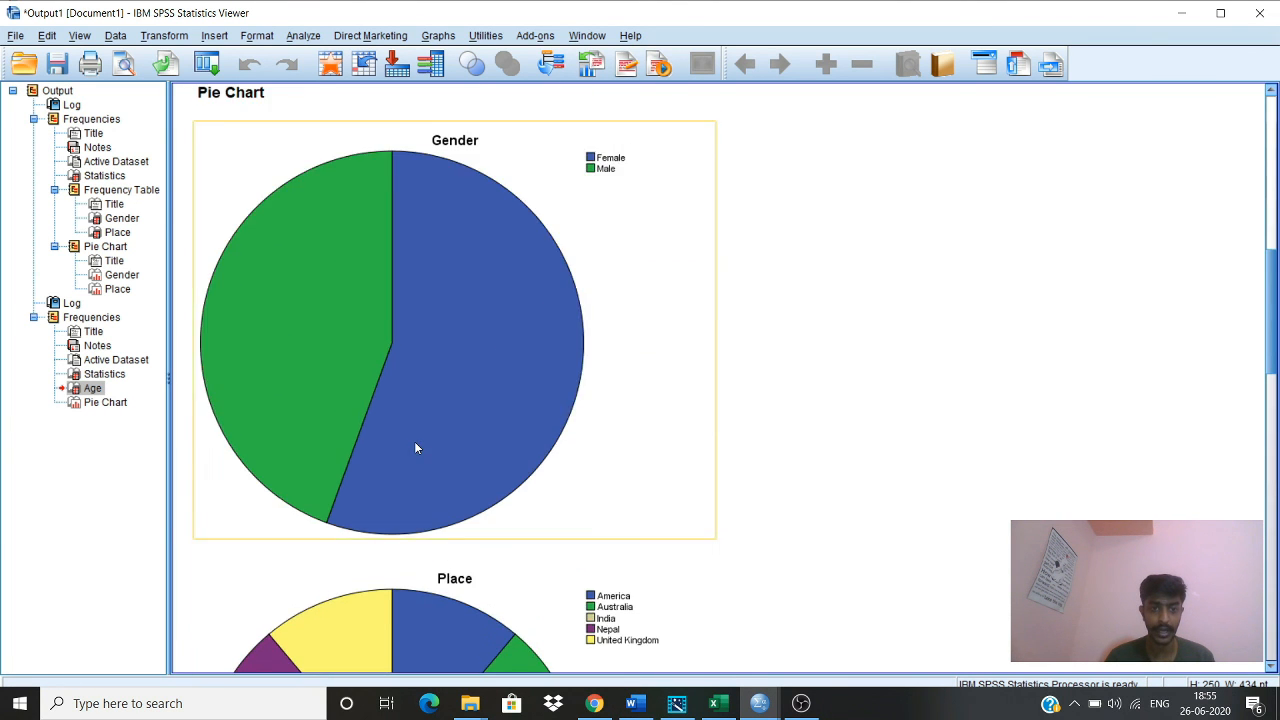
{"action": "left_click", "coordinate": [328, 245]}
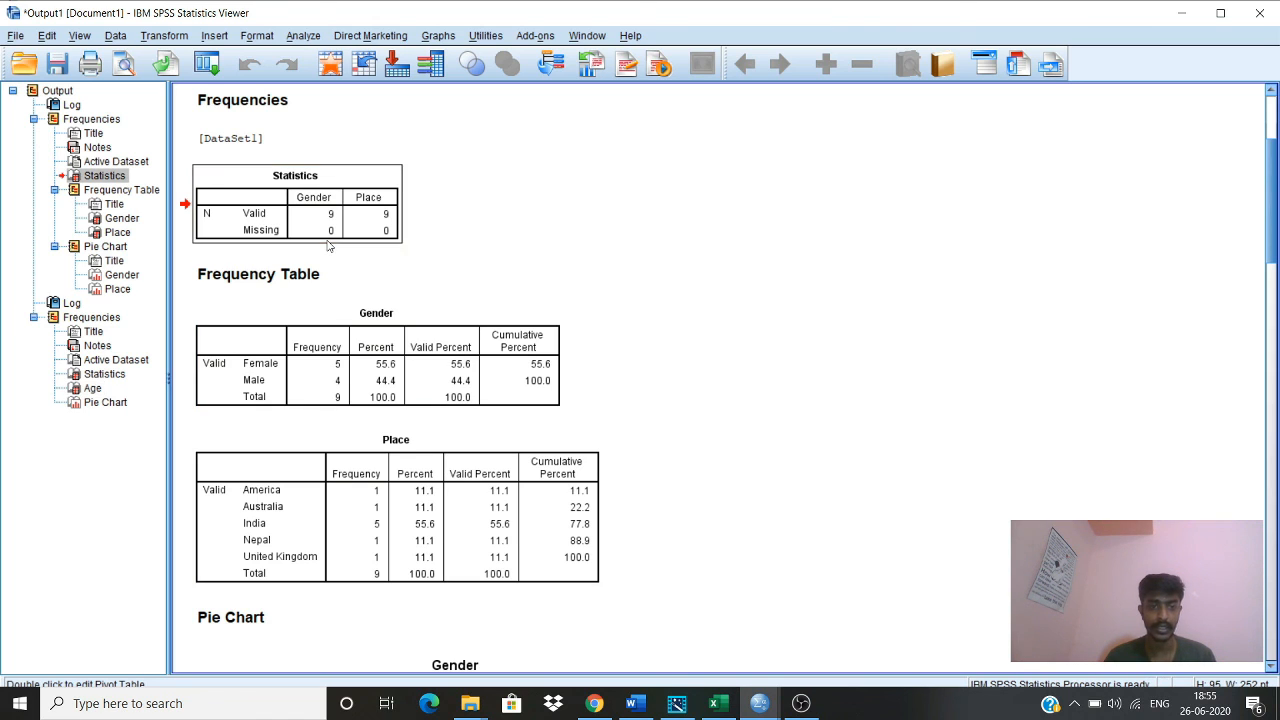
{"action": "right_click", "coordinate": [385, 177]}
{"action": "left_click", "coordinate": [403, 204]}
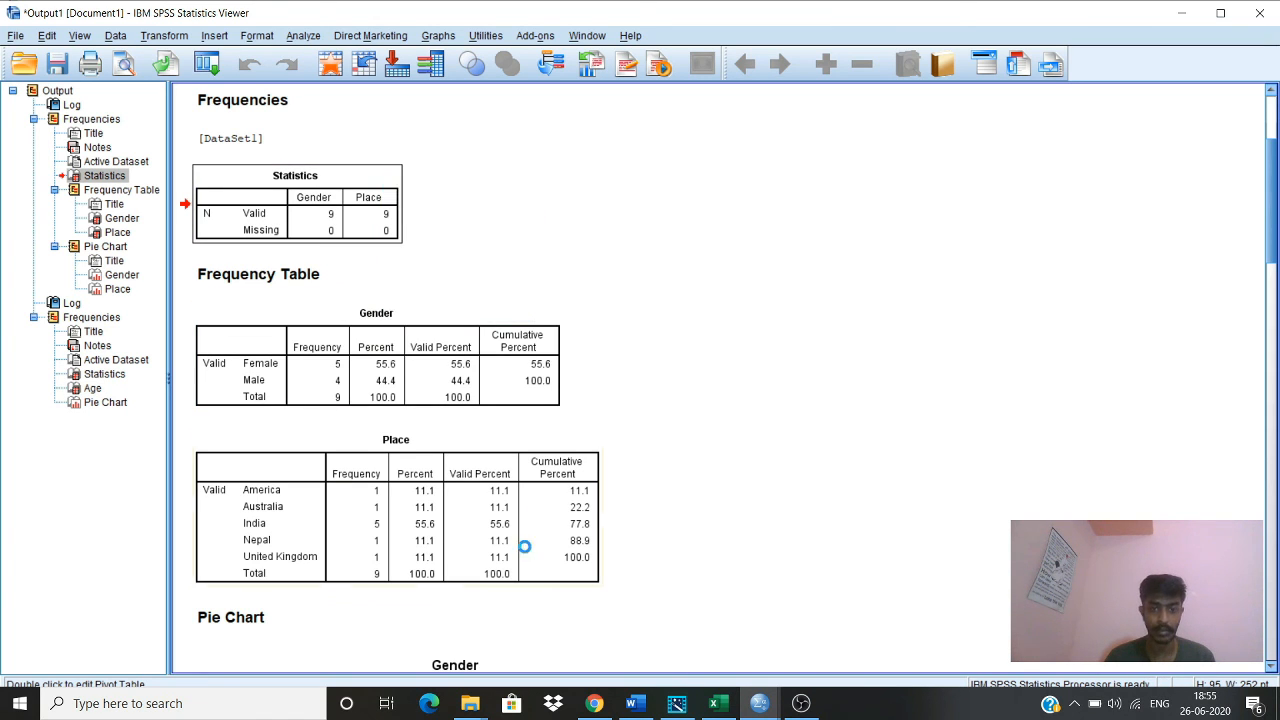
Open Word with a maximized blank document and paste the copied Statistics table into it.
{"action": "left_click", "coordinate": [19, 703]}
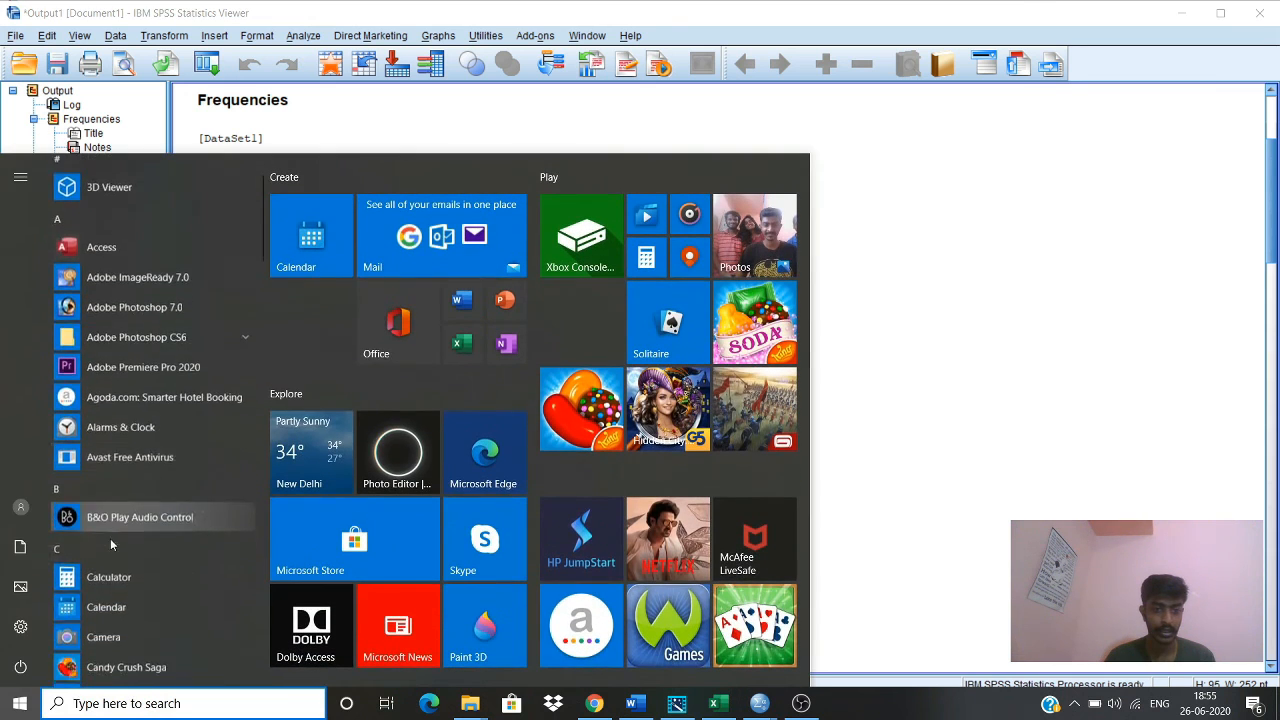
{"action": "scroll", "coordinate": [110, 538], "scroll_direction": "down", "scroll_amount": 3}
{"action": "left_click", "coordinate": [460, 298]}
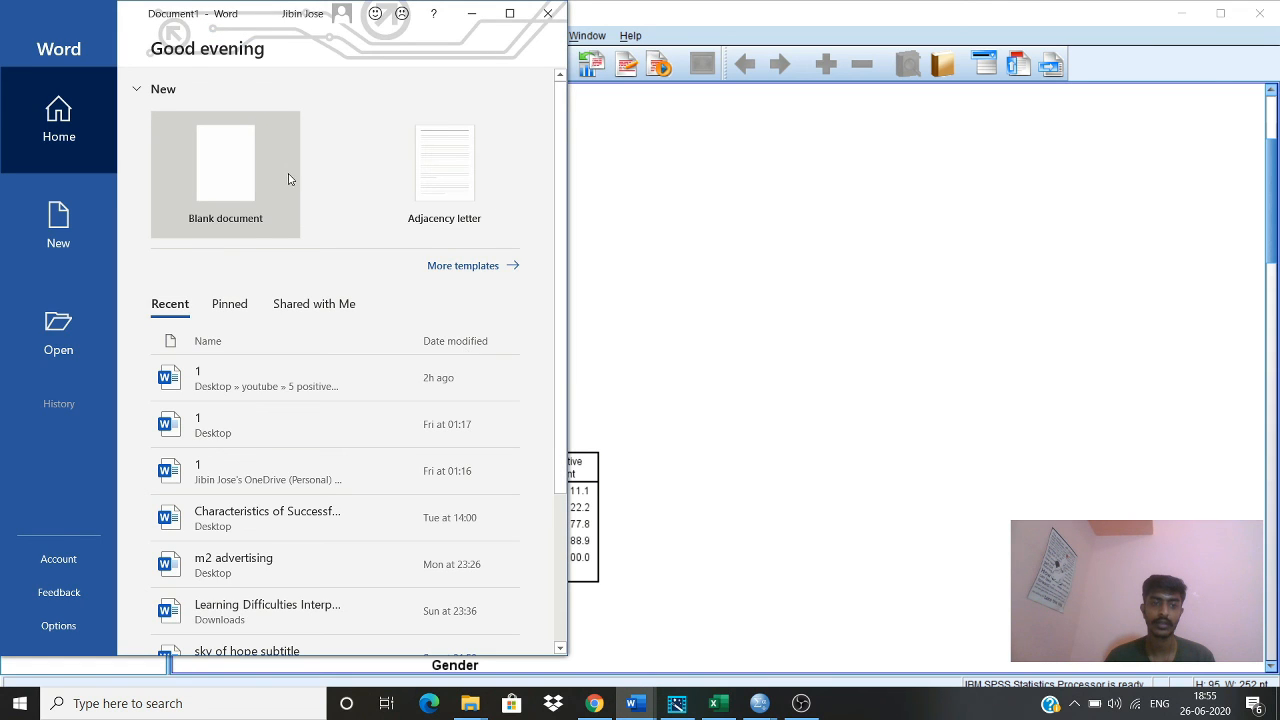
{"action": "left_click", "coordinate": [298, 190]}
{"action": "left_click", "coordinate": [509, 13]}
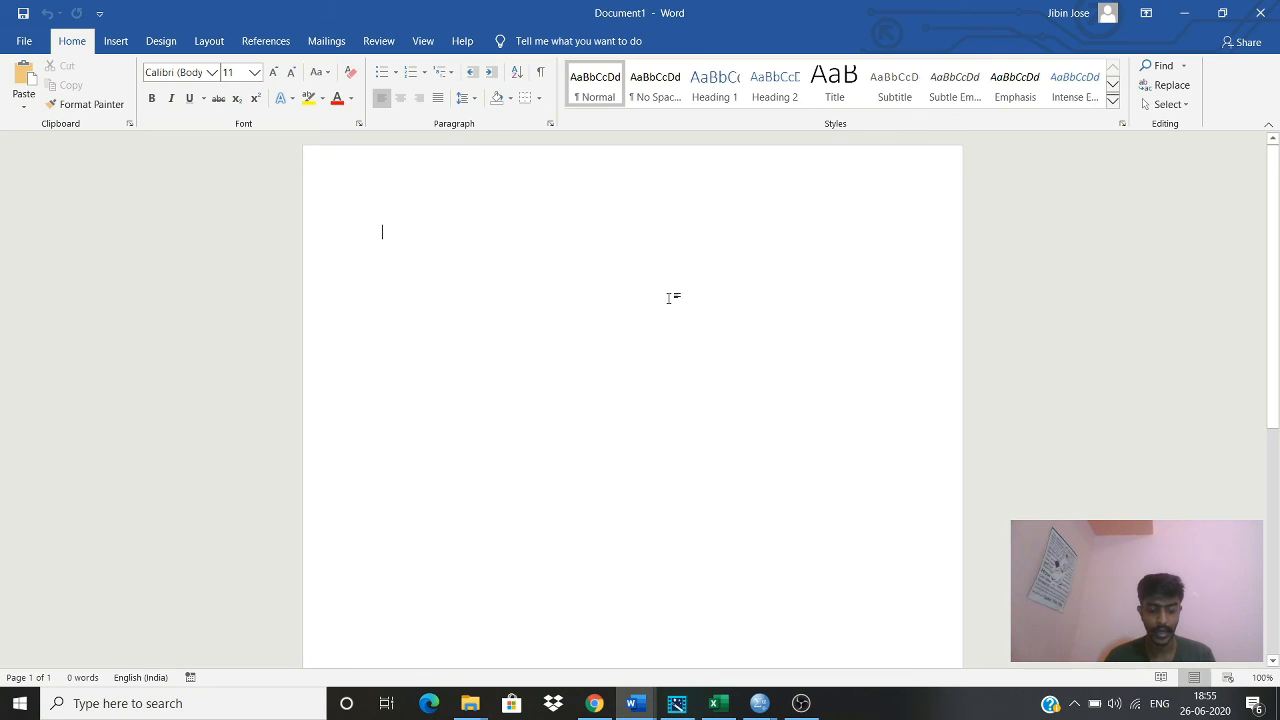
{"action": "key", "text": "ctrl+v"}
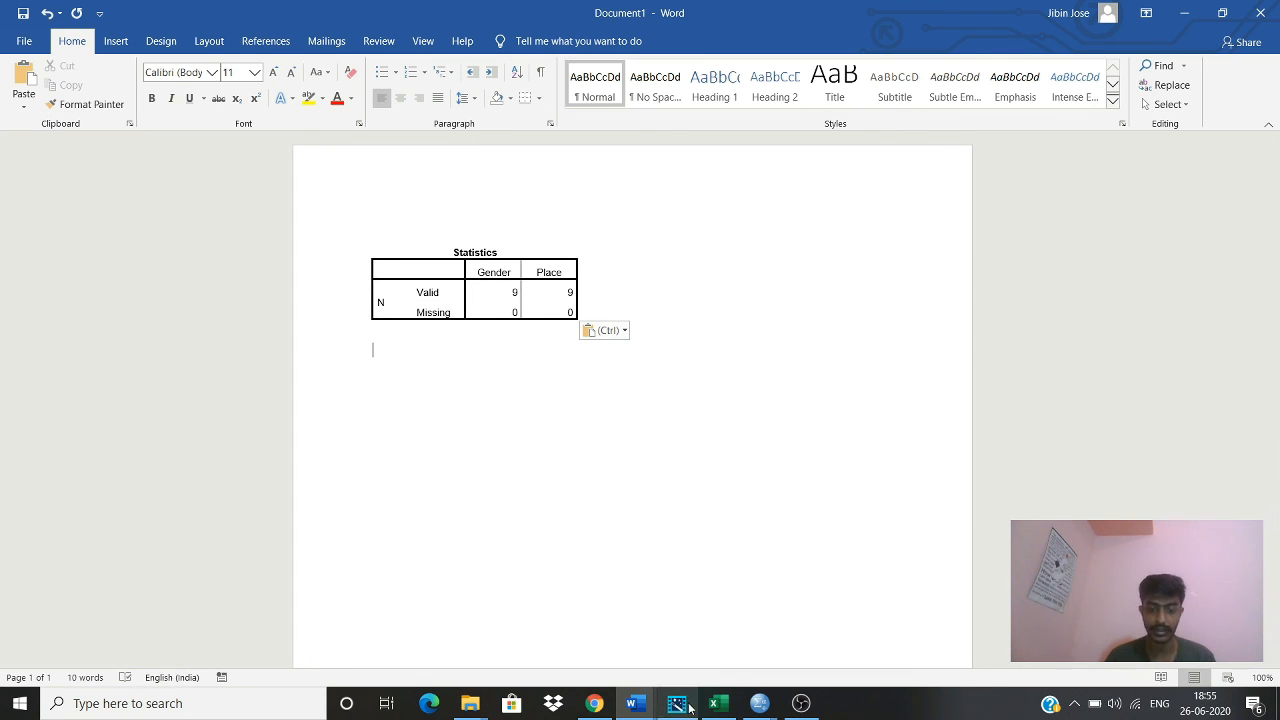
Return to the SPSS output and copy the Gender frequency table.
{"action": "mouse_move", "coordinate": [759, 703]}
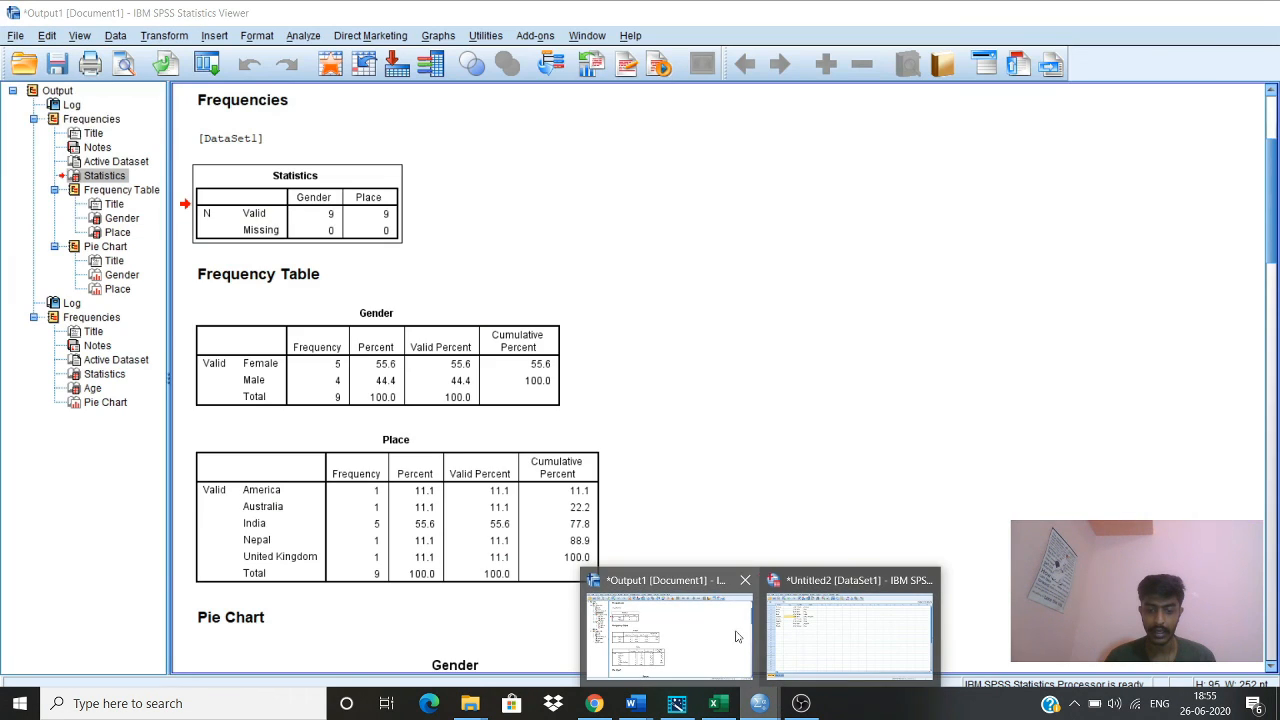
{"action": "left_click", "coordinate": [670, 630]}
{"action": "scroll", "coordinate": [480, 398], "scroll_direction": "down", "scroll_amount": 5}
{"action": "scroll", "coordinate": [478, 404], "scroll_direction": "up", "scroll_amount": 6}
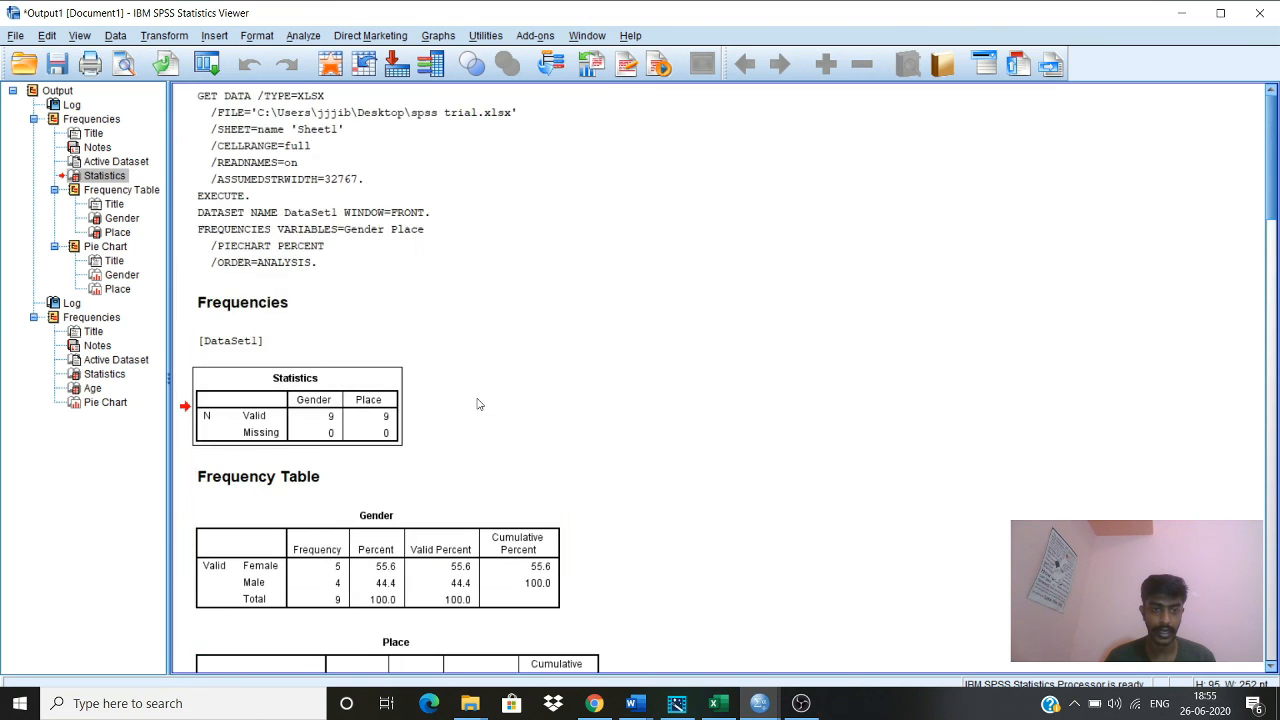
{"action": "scroll", "coordinate": [360, 360], "scroll_direction": "down", "scroll_amount": 2}
{"action": "left_click", "coordinate": [363, 345]}
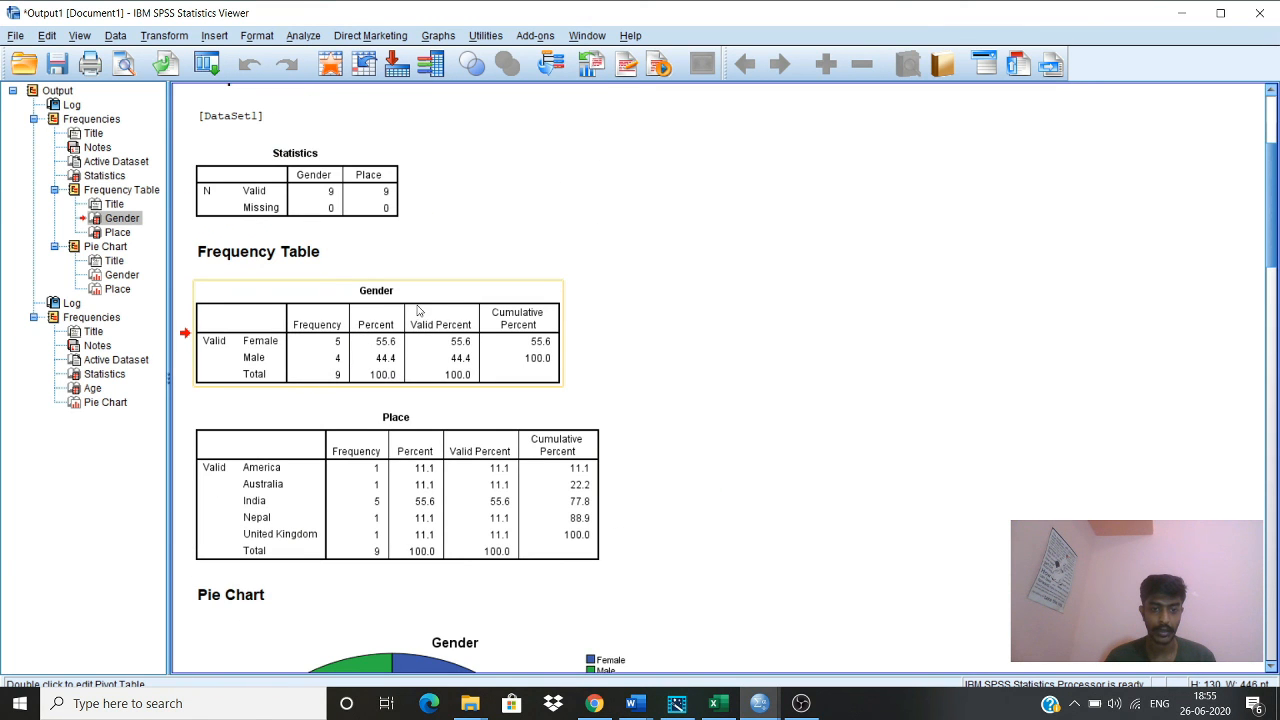
{"action": "right_click", "coordinate": [438, 291]}
{"action": "left_click", "coordinate": [463, 324]}
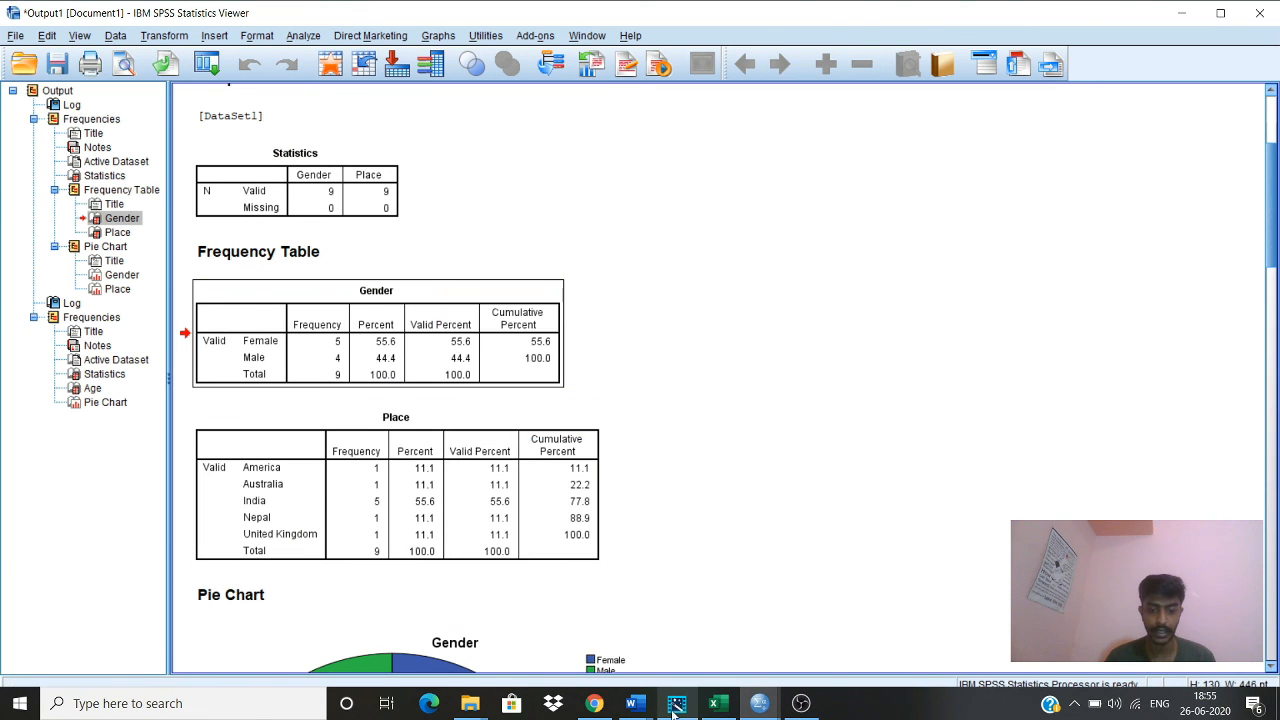
Switch to the Word document and paste the Gender table below the Statistics table, keeping its source formatting.
{"action": "mouse_move", "coordinate": [631, 703]}
{"action": "left_click", "coordinate": [700, 648]}
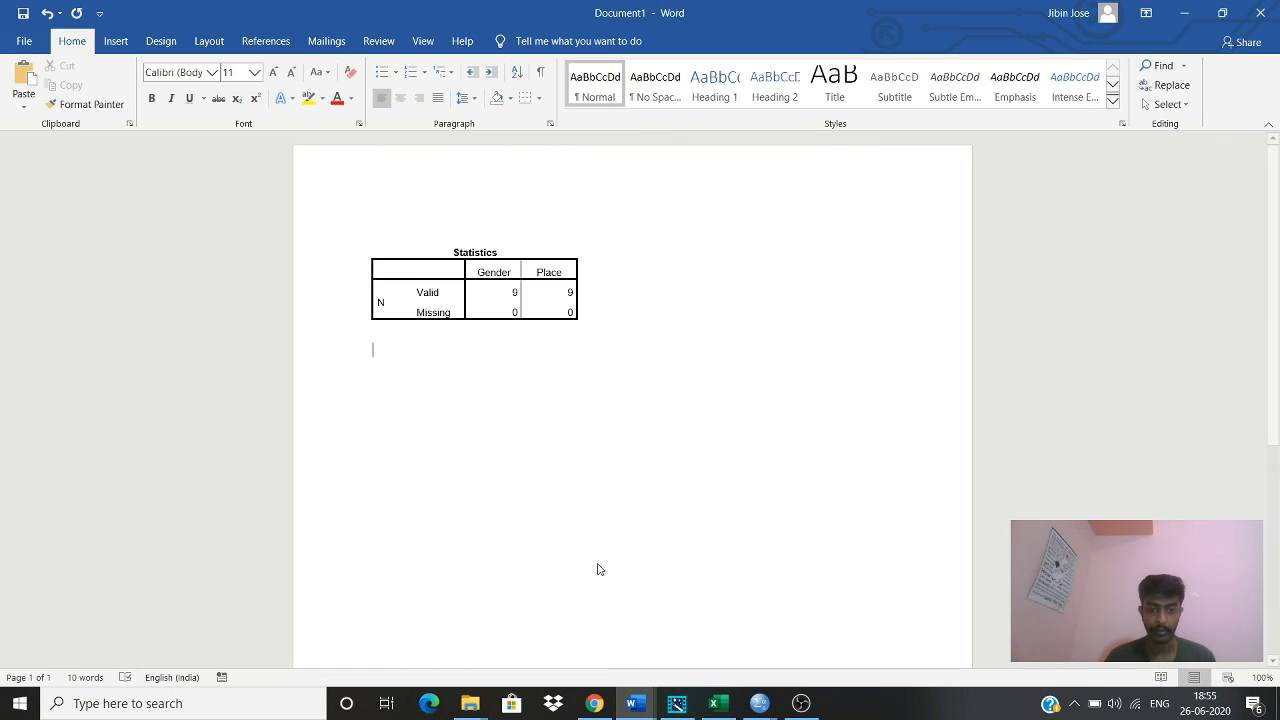
{"action": "right_click", "coordinate": [438, 424]}
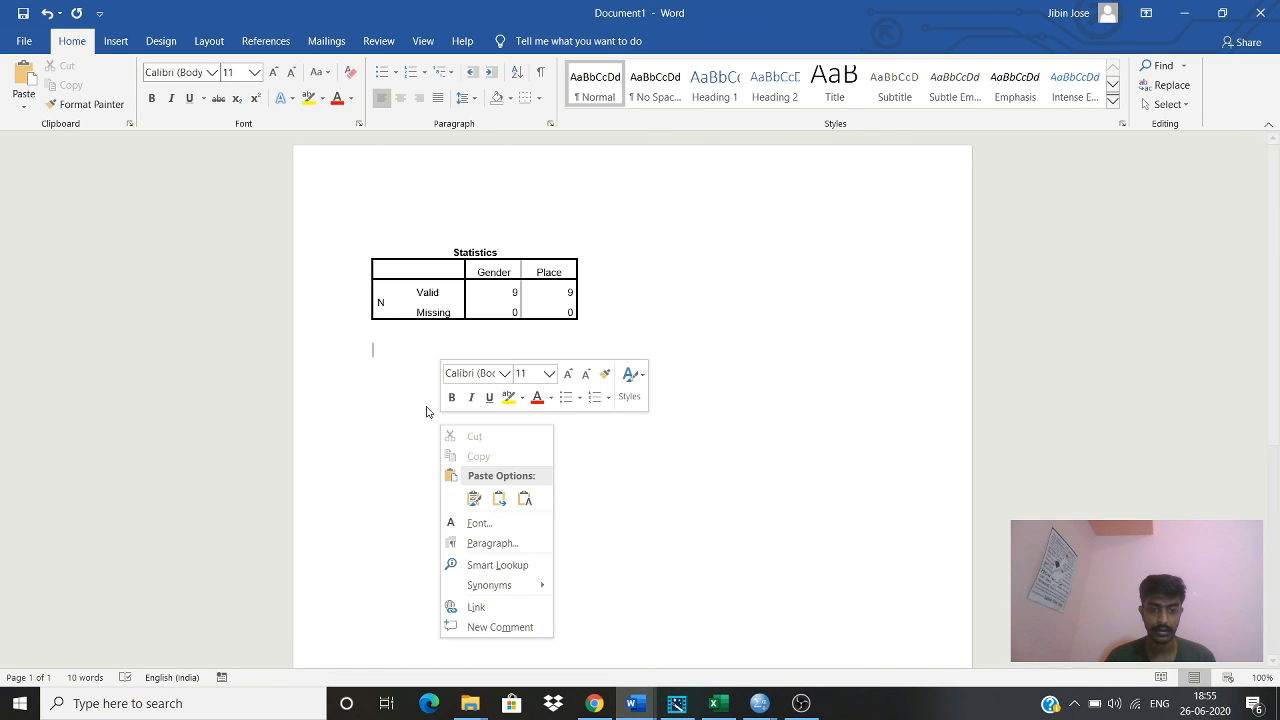
{"action": "left_click", "coordinate": [474, 496]}
{"action": "scroll", "coordinate": [425, 479], "scroll_direction": "down", "scroll_amount": 2}
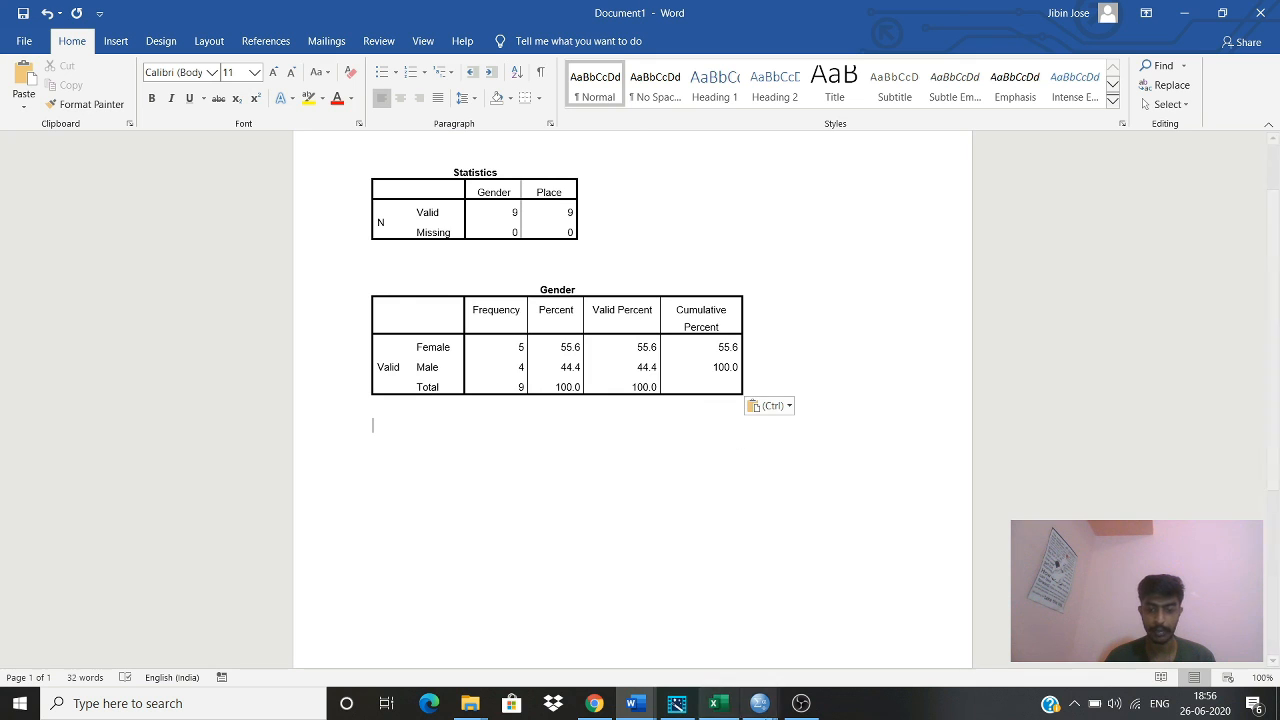
Return to the SPSS output and copy the Gender pie chart.
{"action": "mouse_move", "coordinate": [759, 703]}
{"action": "left_click", "coordinate": [668, 635]}
{"action": "scroll", "coordinate": [640, 620], "scroll_direction": "down", "scroll_amount": 5}
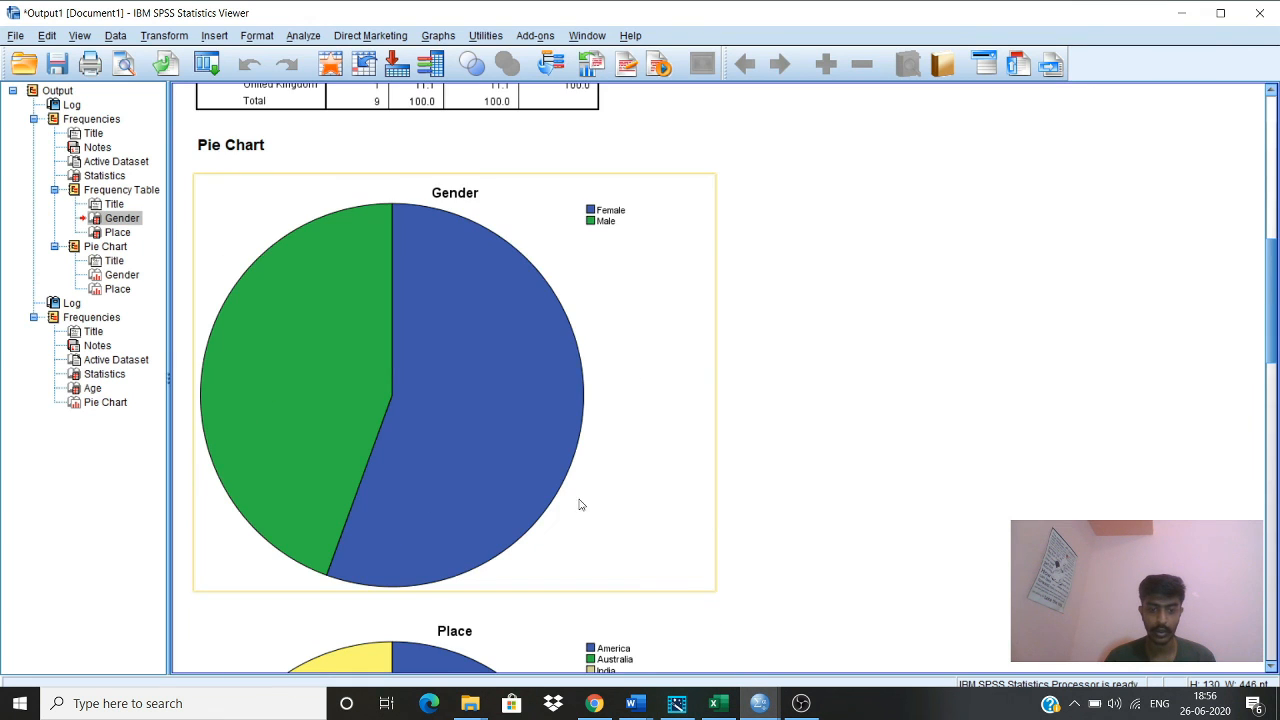
{"action": "scroll", "coordinate": [449, 438], "scroll_direction": "up", "scroll_amount": 3}
{"action": "left_click", "coordinate": [460, 593]}
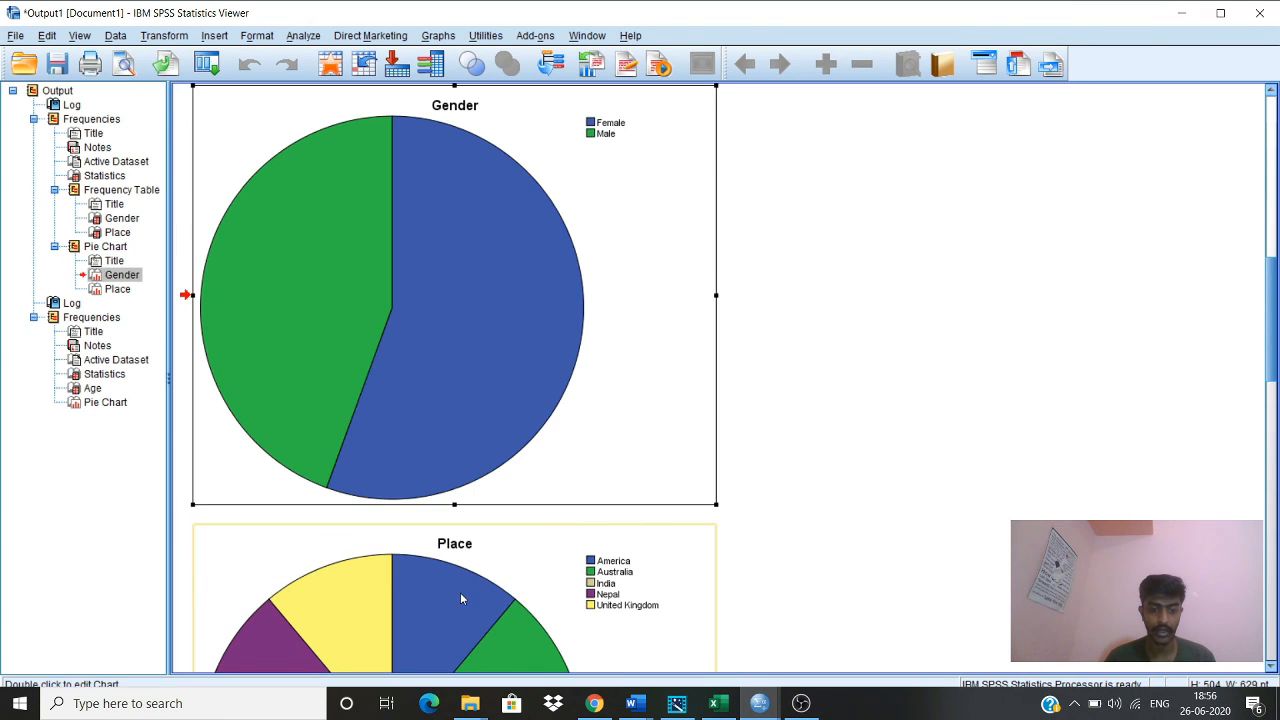
{"action": "right_click", "coordinate": [618, 337]}
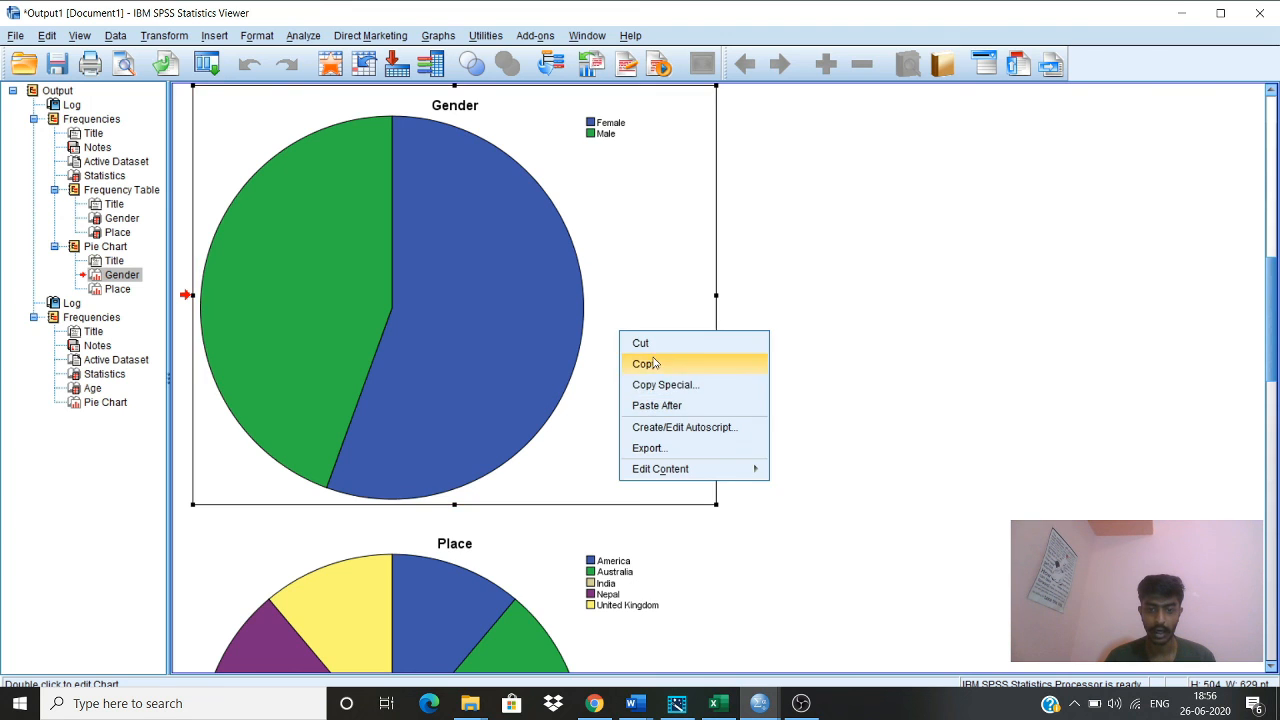
{"action": "left_click", "coordinate": [650, 362]}
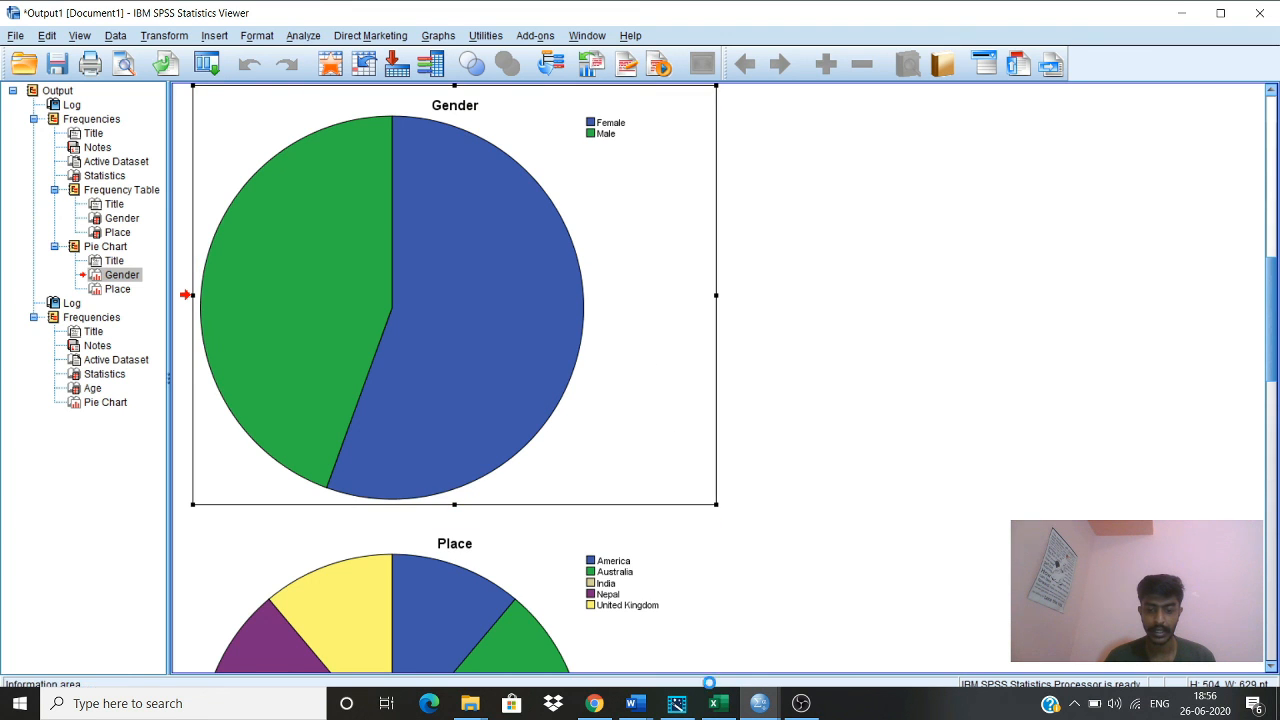
Paste the Gender pie chart below the Gender table in the Word document, keeping source formatting, and review the pasted results.
{"action": "left_click", "coordinate": [631, 703]}
{"action": "left_click", "coordinate": [659, 638]}
{"action": "right_click", "coordinate": [431, 432]}
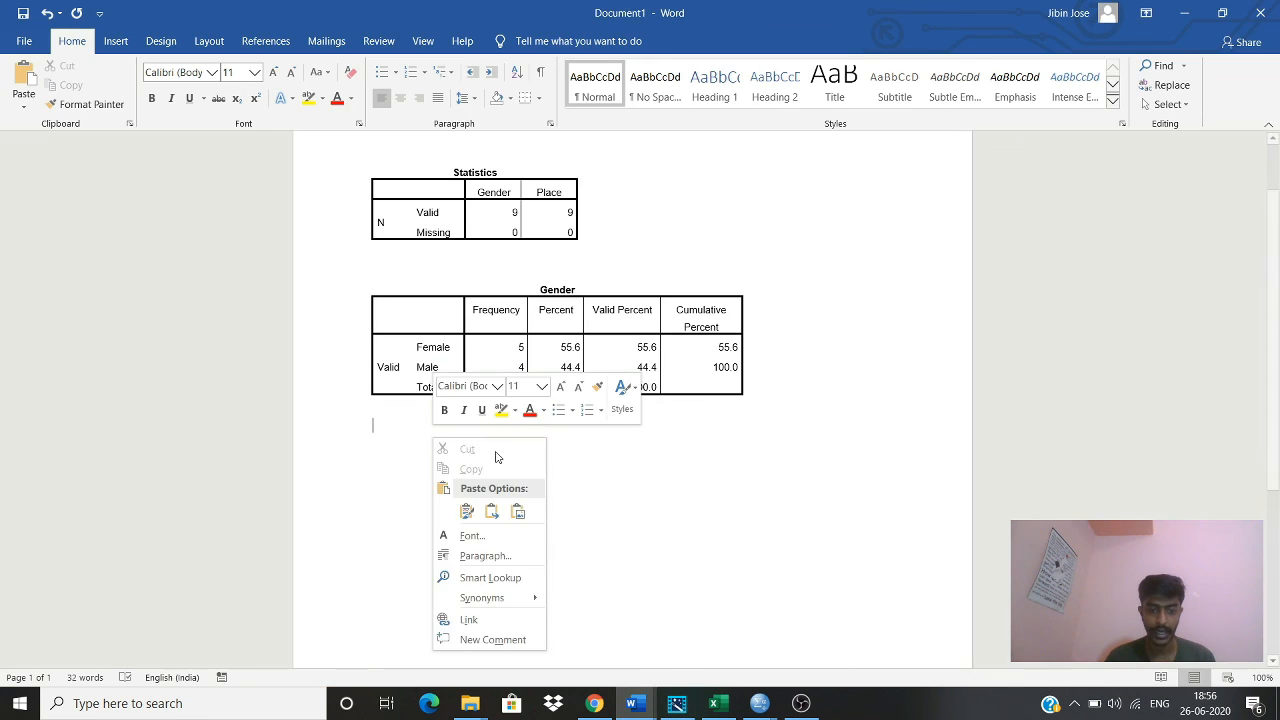
{"action": "left_click", "coordinate": [469, 509]}
{"action": "scroll", "coordinate": [477, 508], "scroll_direction": "down", "scroll_amount": 3}
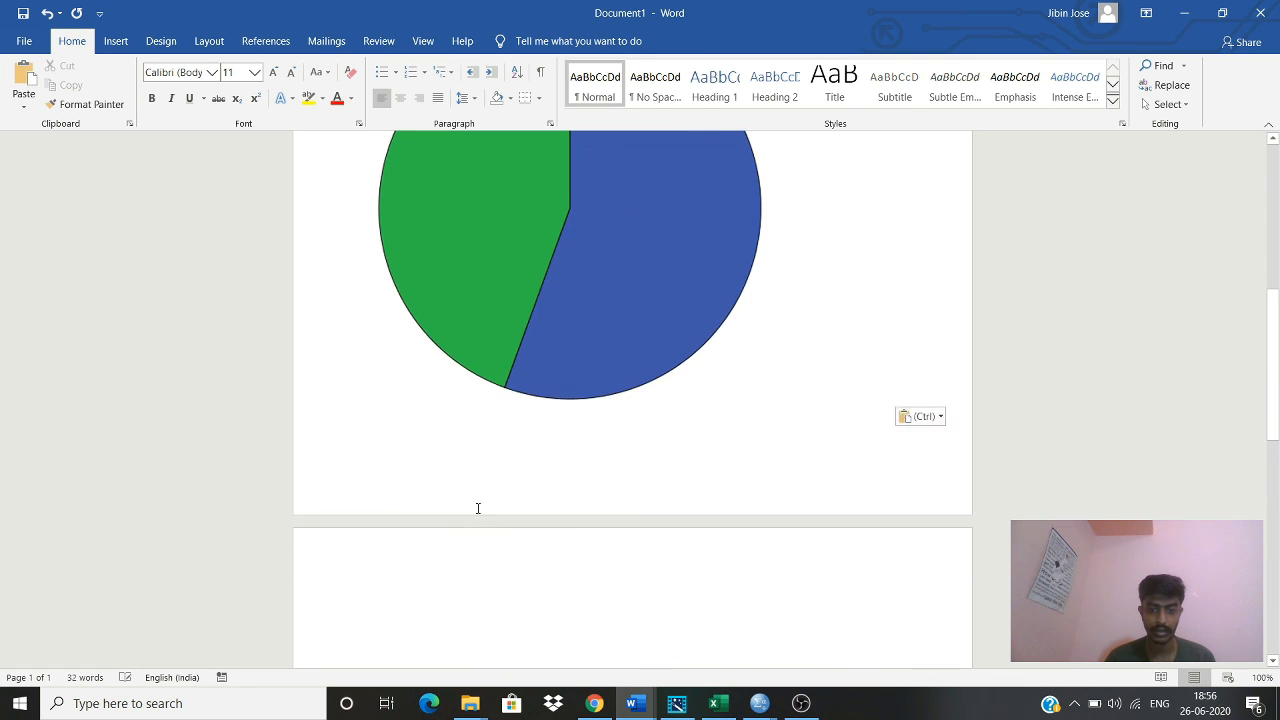
{"action": "scroll", "coordinate": [477, 508], "scroll_direction": "up", "scroll_amount": 8}
{"action": "left_click", "coordinate": [568, 497]}
{"action": "scroll", "coordinate": [568, 497], "scroll_direction": "down", "scroll_amount": 1}
{"action": "scroll", "coordinate": [568, 497], "scroll_direction": "up", "scroll_amount": 2}
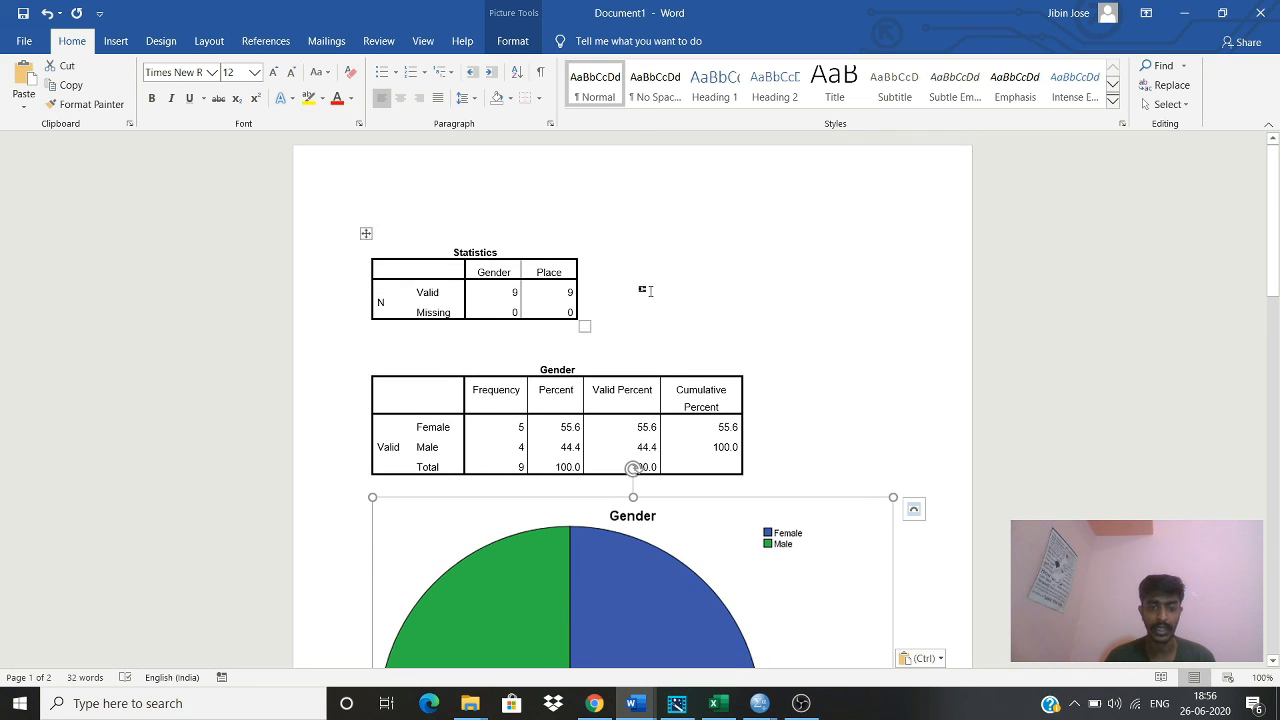
Switch to the SPSS Data Editor's Variable View and select the name cell of the first variable.
{"action": "mouse_move", "coordinate": [760, 703]}
{"action": "left_click", "coordinate": [810, 654]}
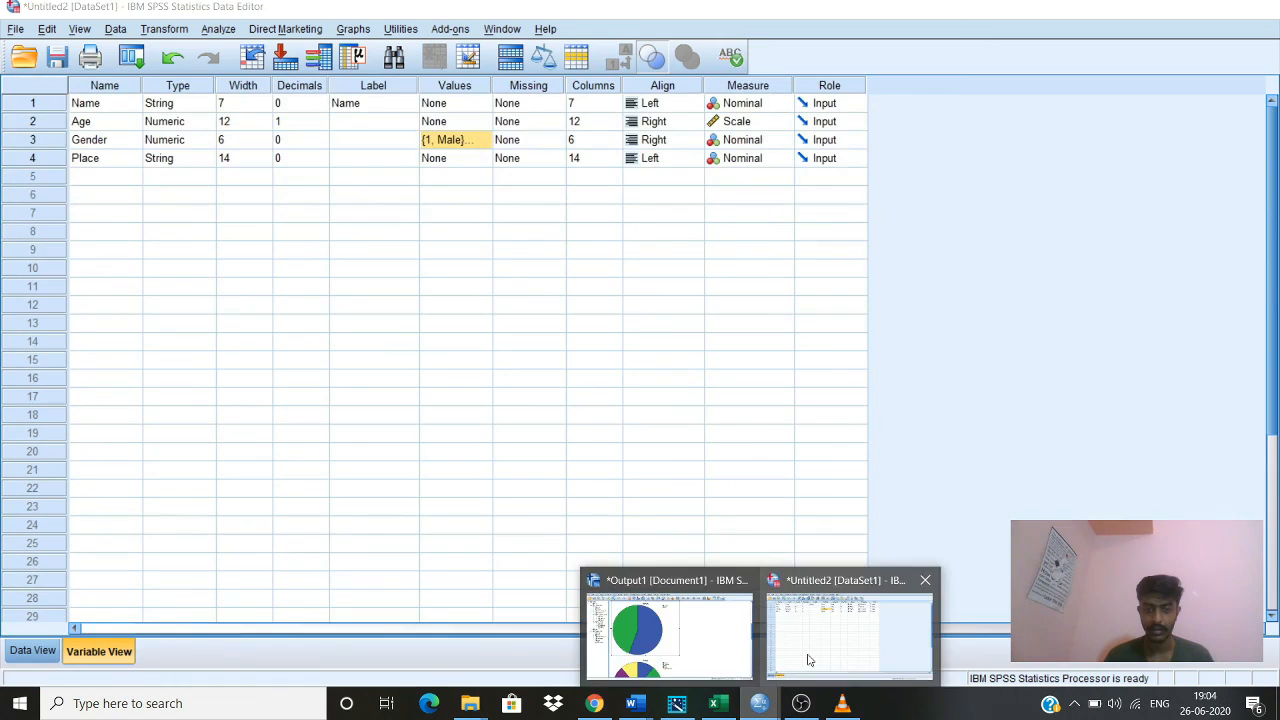
{"action": "left_click", "coordinate": [808, 657]}
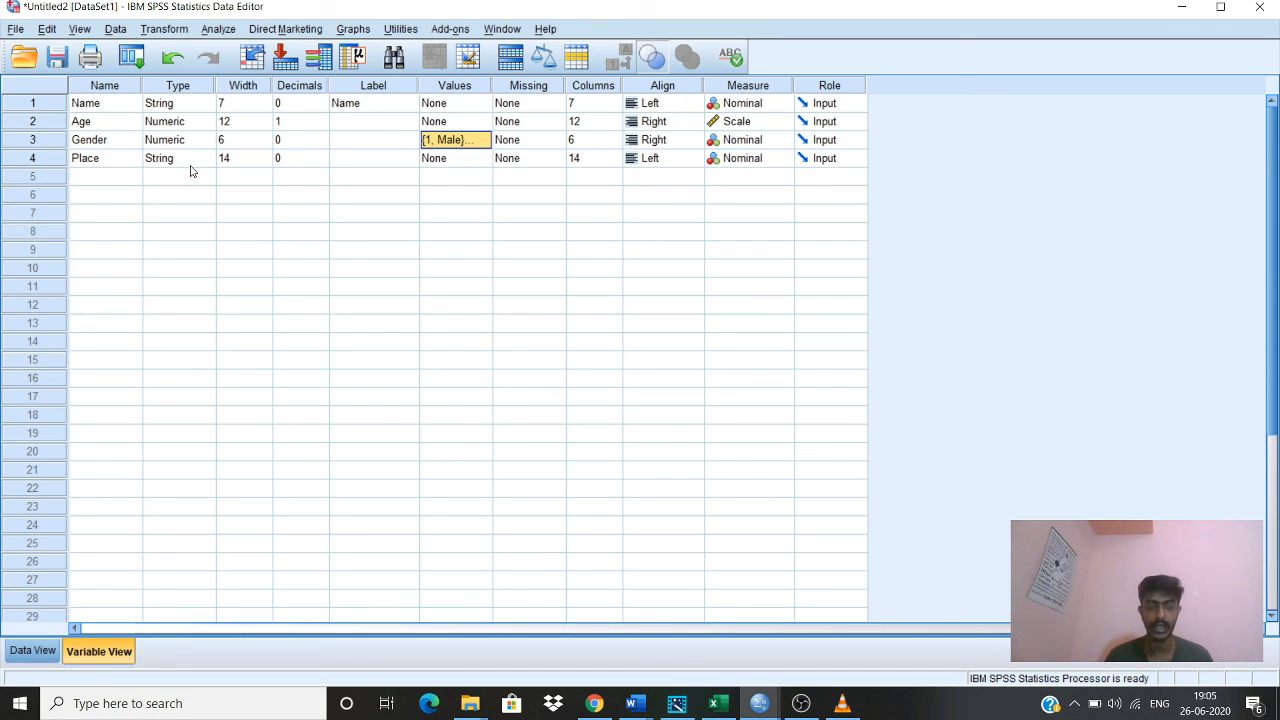
{"action": "left_click", "coordinate": [104, 106]}
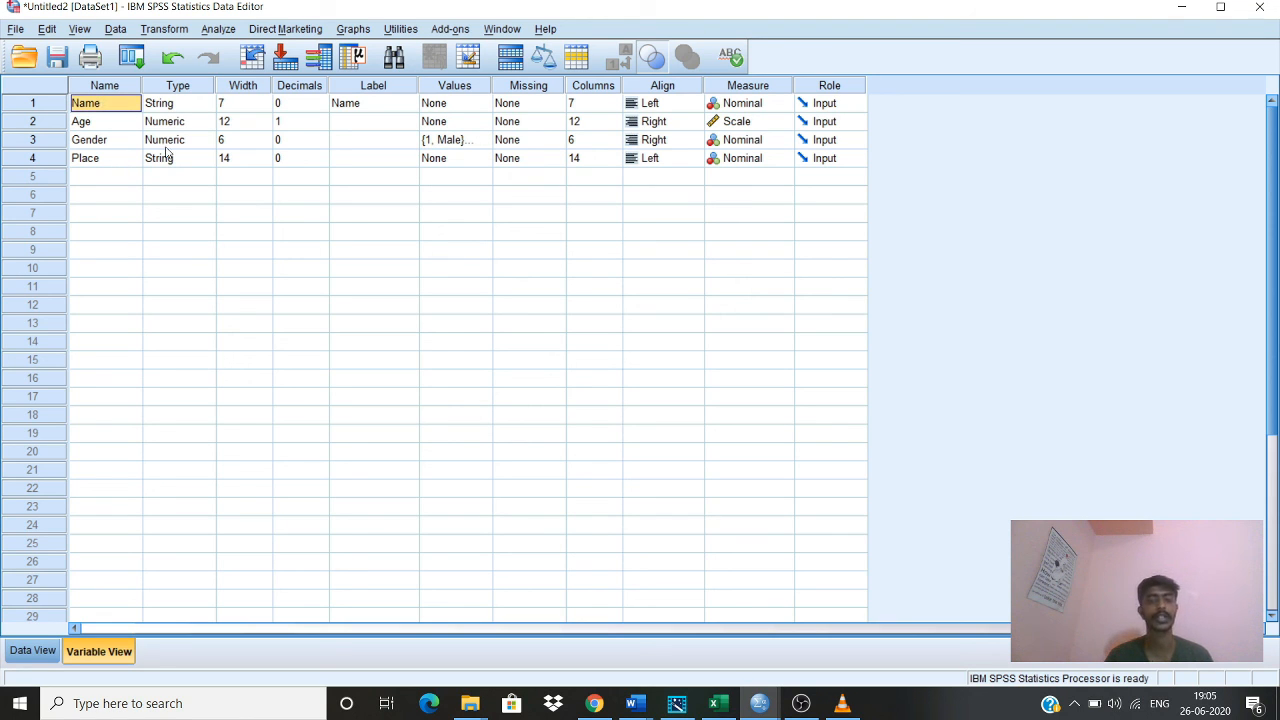